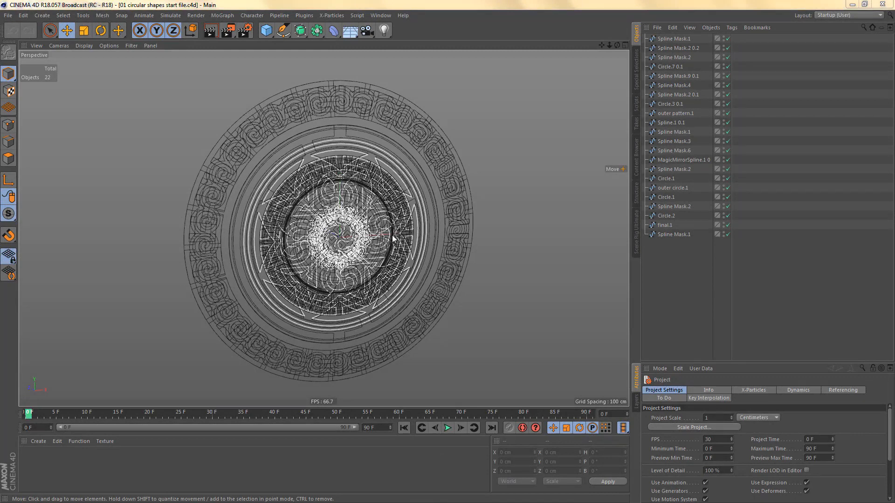
Step: Turn on viewport solo mode and isolate the Spline Mask.2 0.2 spline
alt+drag(395, 221, 384, 228)
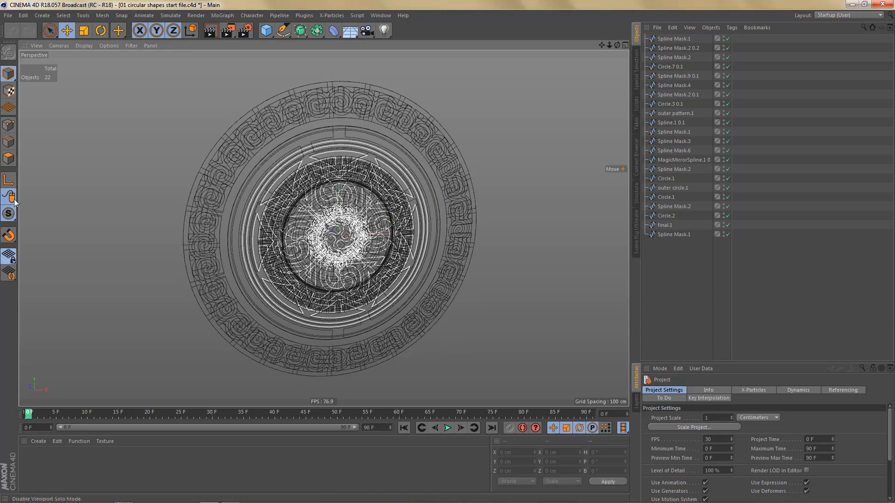
drag(8, 214, 65, 281)
click(665, 40)
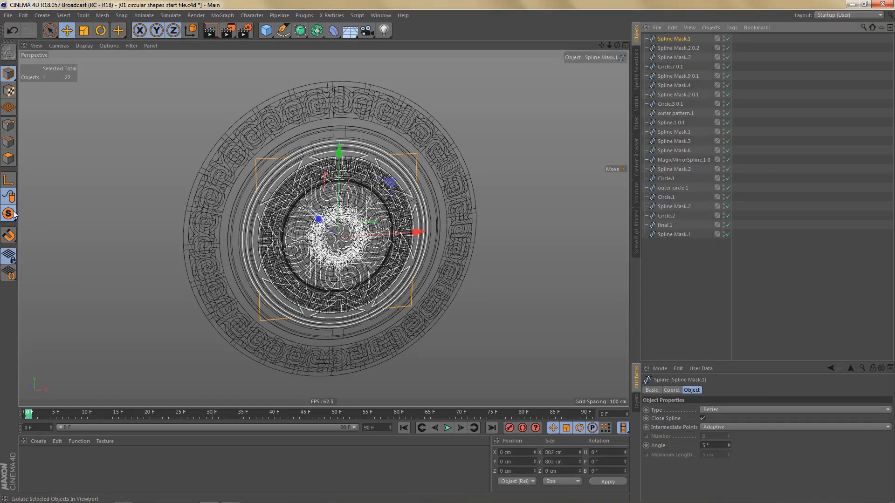
drag(10, 215, 51, 280)
click(675, 49)
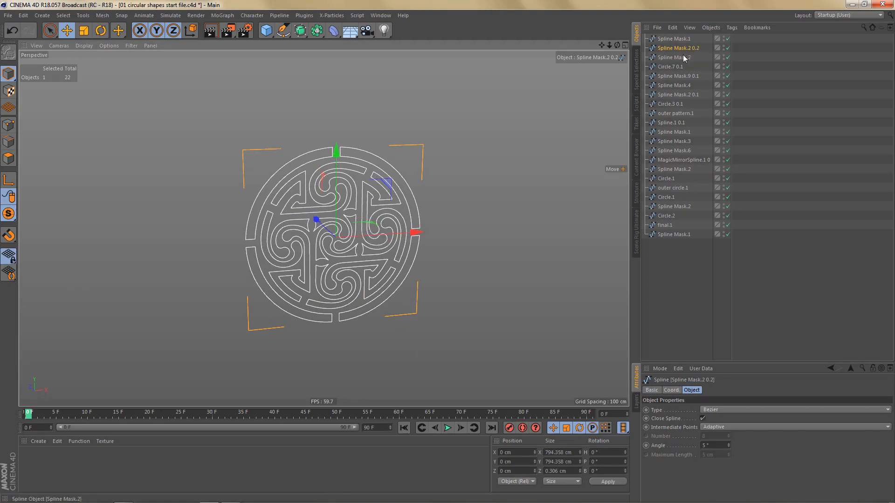
Step: Go through the remaining splines one by one in solo view to examine each circular pattern
key(Down)
key(Down)
key(Down)
key(Down)
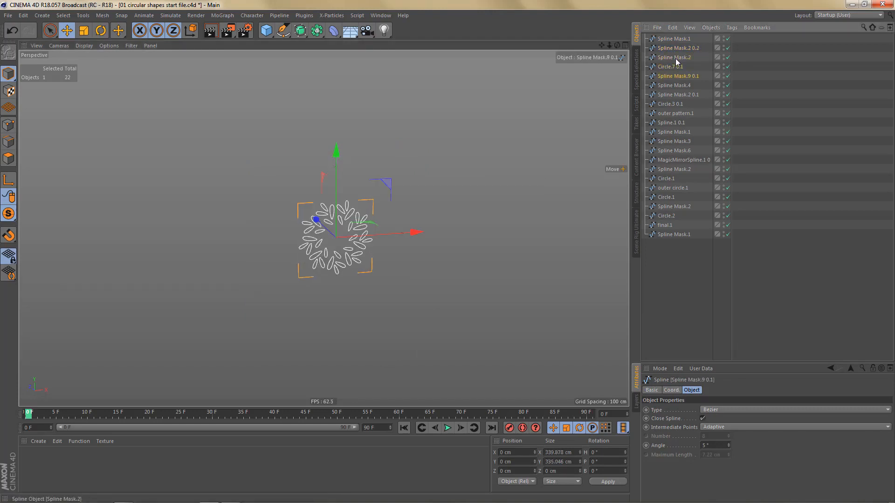
key(Down)
key(Down)
key(Down)
key(Down)
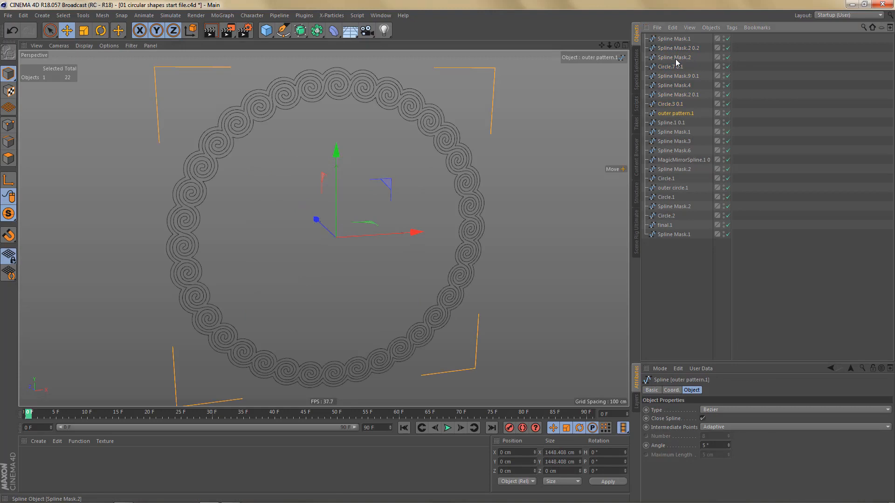
key(Down)
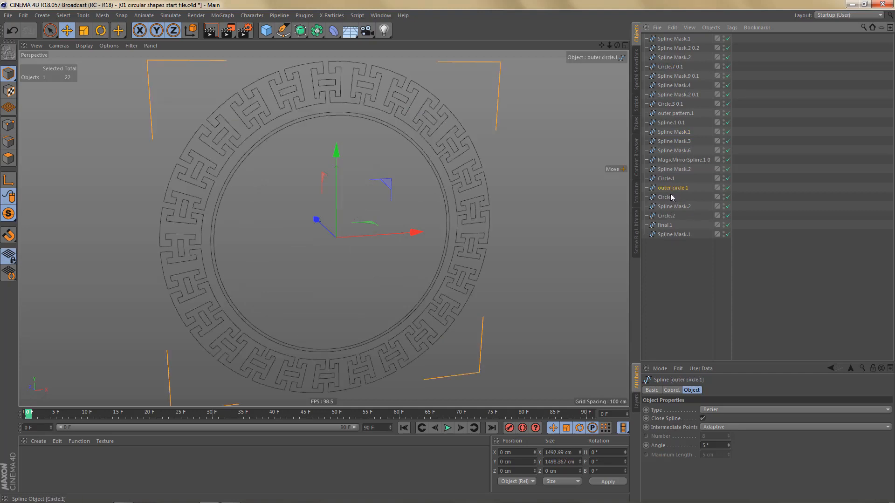
Step: Select all the splines to check their shared intermediate point and angle settings, and deselect them
key(ctrl+a)
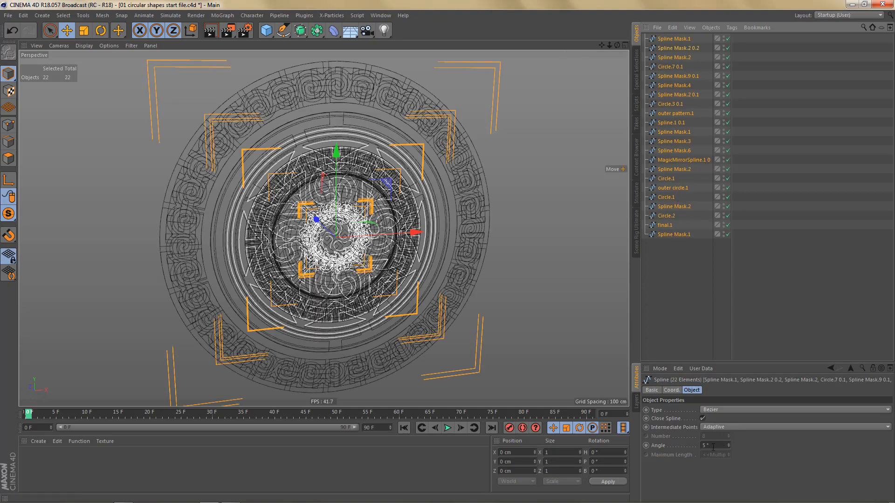
double_click(713, 446)
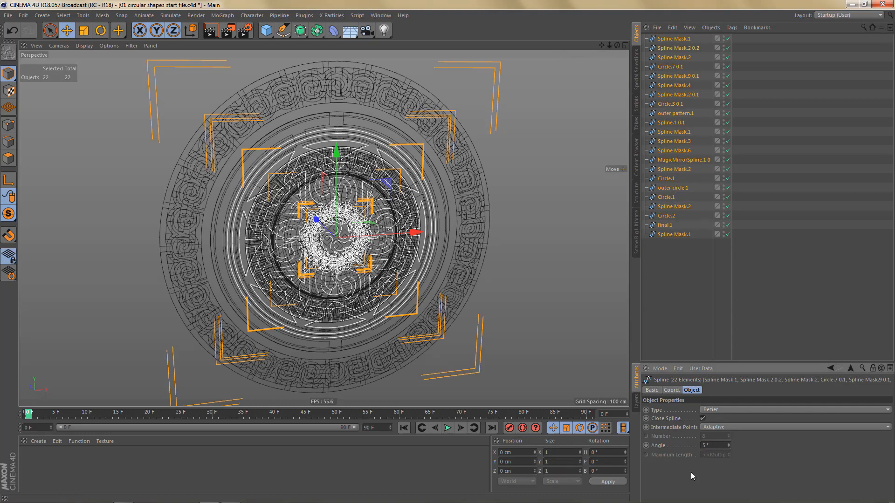
click(686, 251)
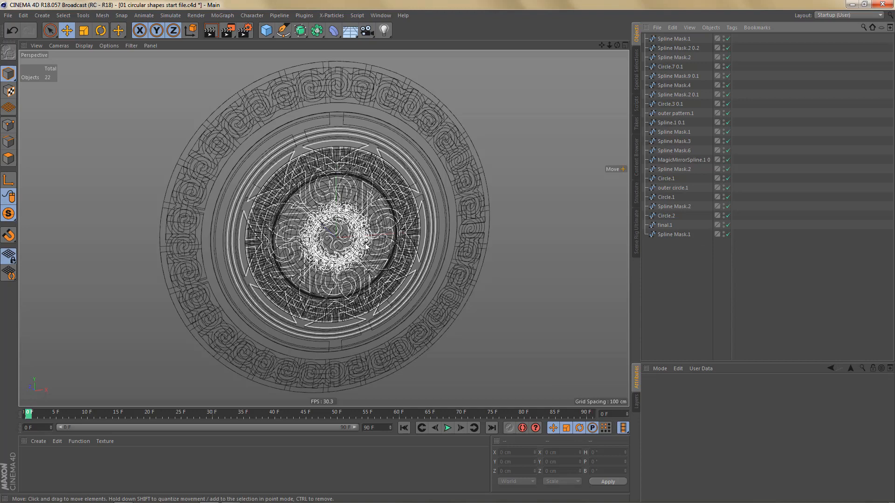
Step: Add a default circle spline to check its X and Y size, and delete it again
mouse_move(365, 243)
alt+mouse_down()
mouse_move(376, 245)
mouse_move(365, 246)
alt+mouse_up()
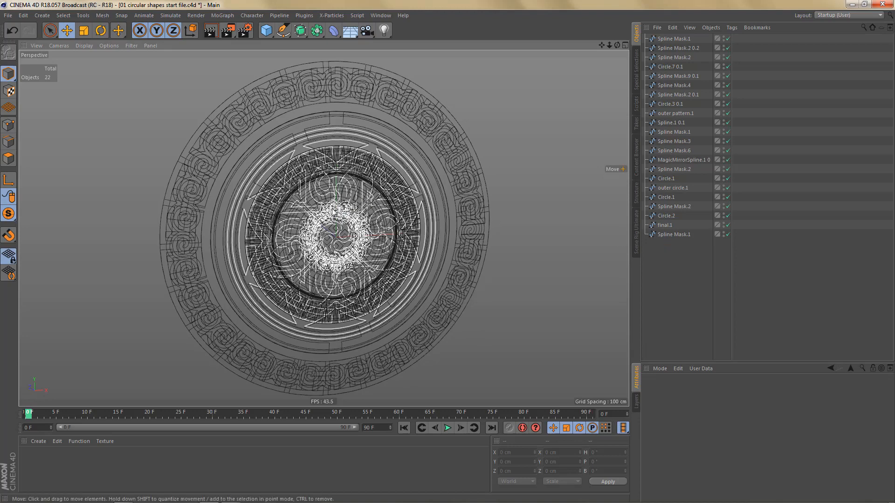
scroll(333, 211, down, 3)
drag(283, 30, 383, 61)
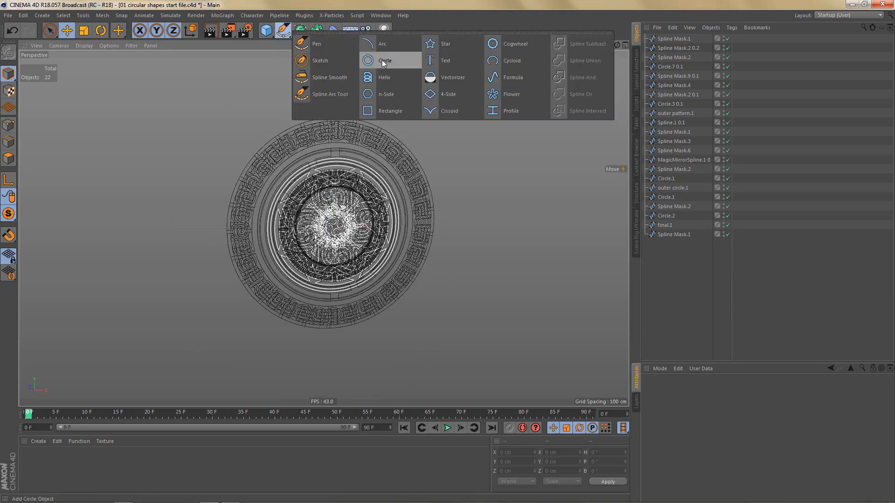
click(384, 62)
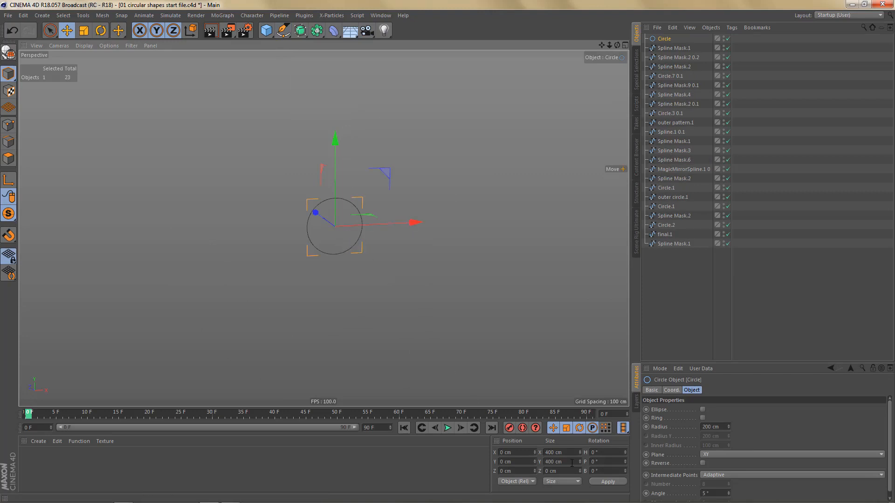
drag(568, 453, 544, 454)
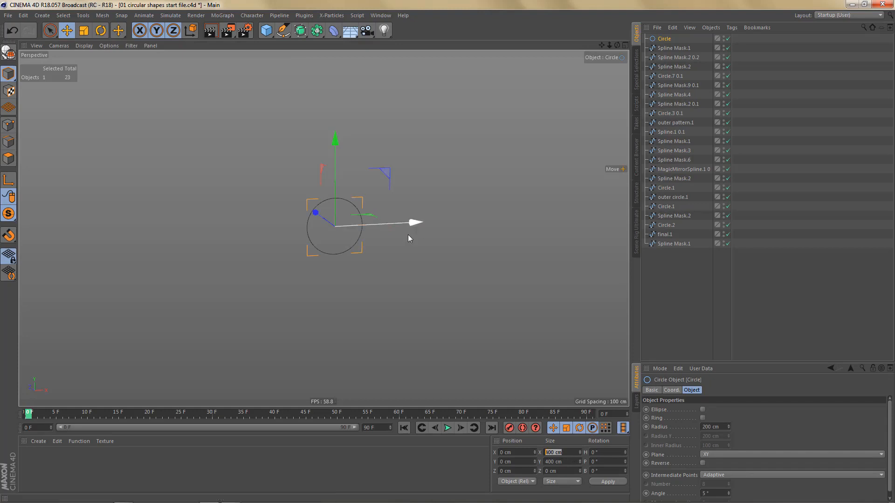
click(667, 41)
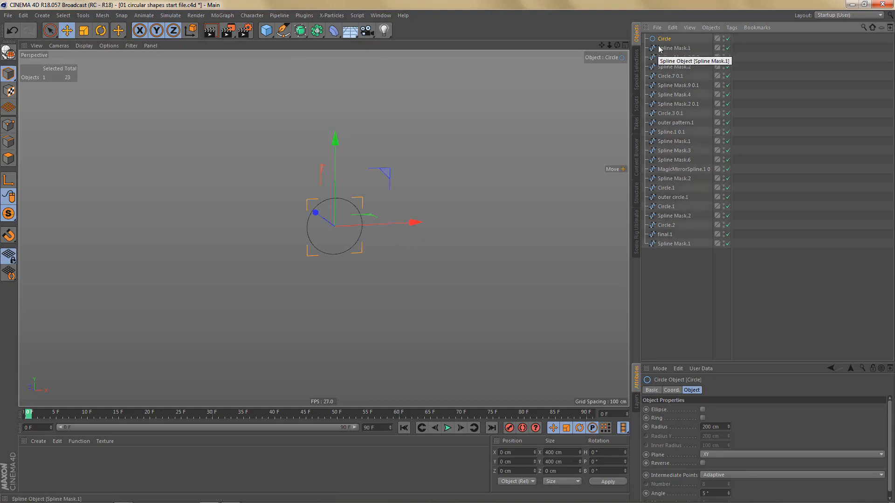
key(Delete)
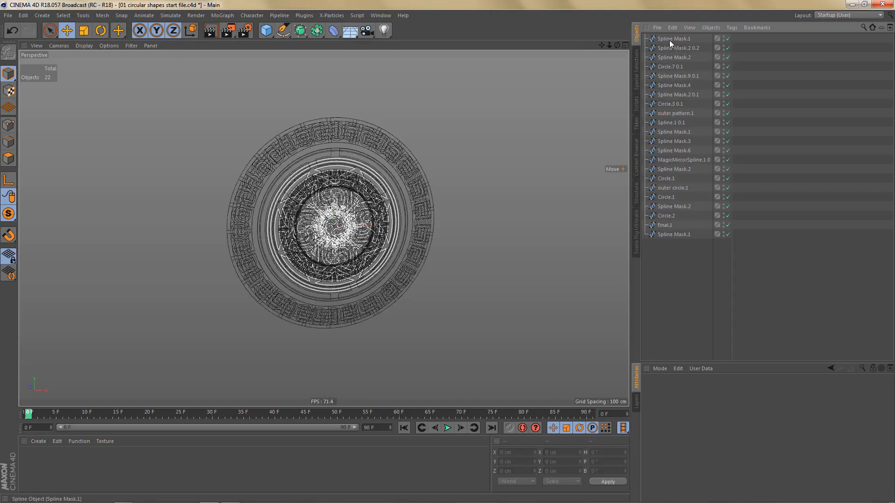
Step: Set the X and Y size of the first spline, Spline Mask.1, to 400 cm
click(670, 39)
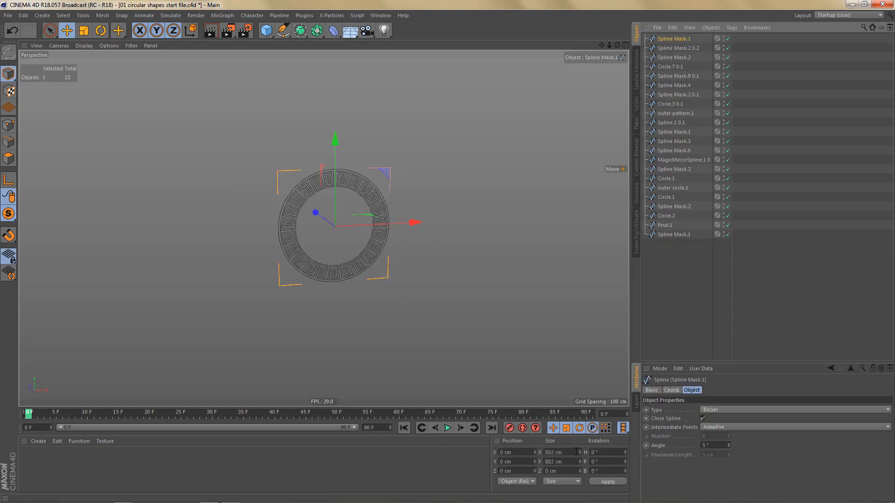
double_click(553, 452)
text(400)
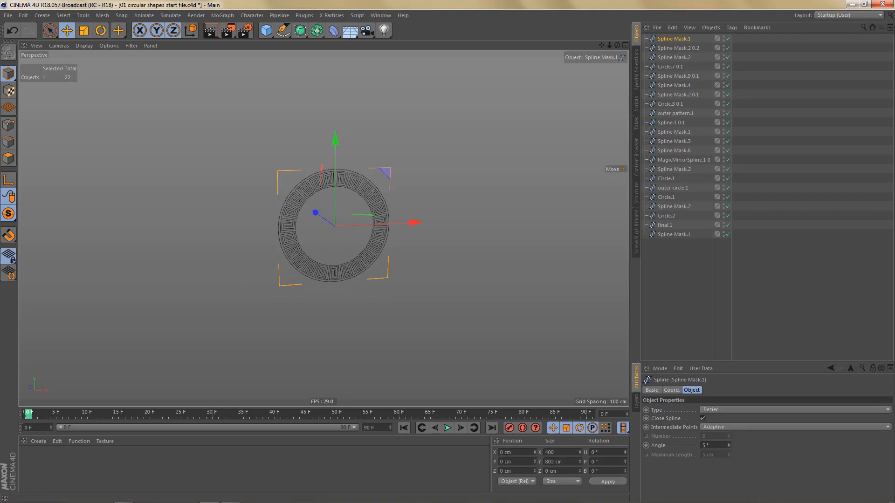
drag(556, 454, 529, 458)
double_click(571, 461)
text(400)
click(671, 47)
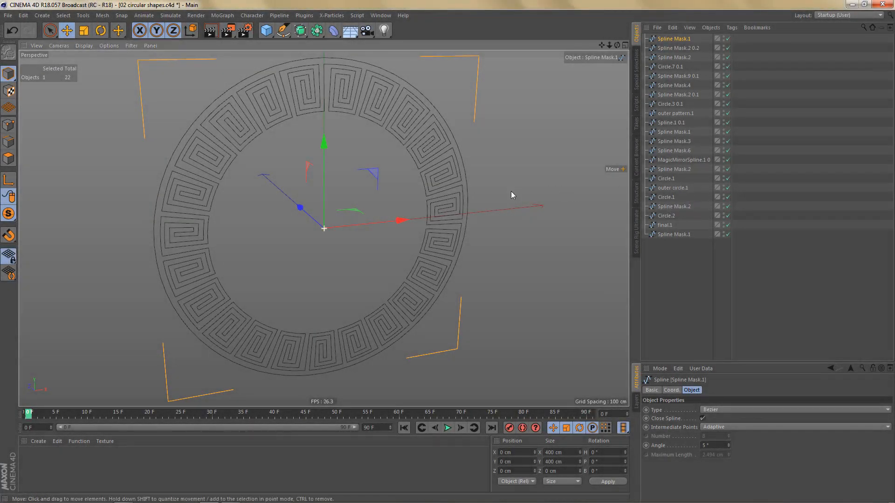
Step: Flatten the Circle.2 spline by setting its Z size to 0, and deselect it
alt+middle_drag(443, 175, 452, 180)
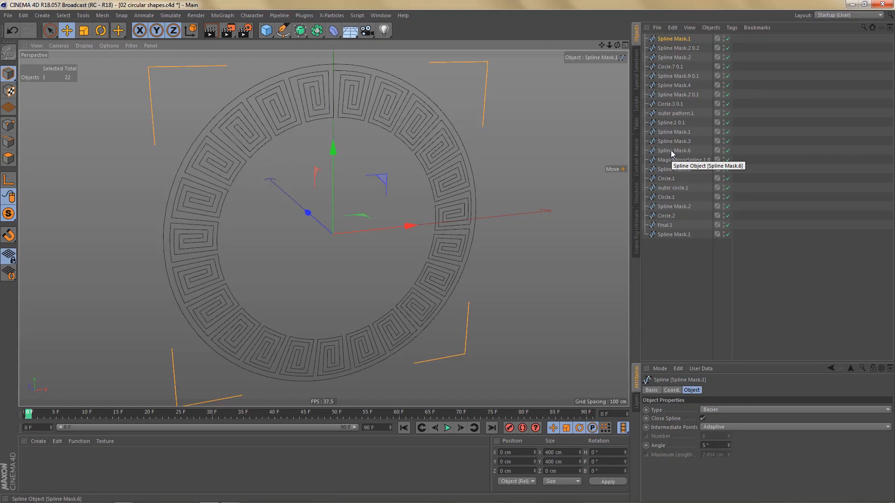
alt+drag(465, 199, 462, 197)
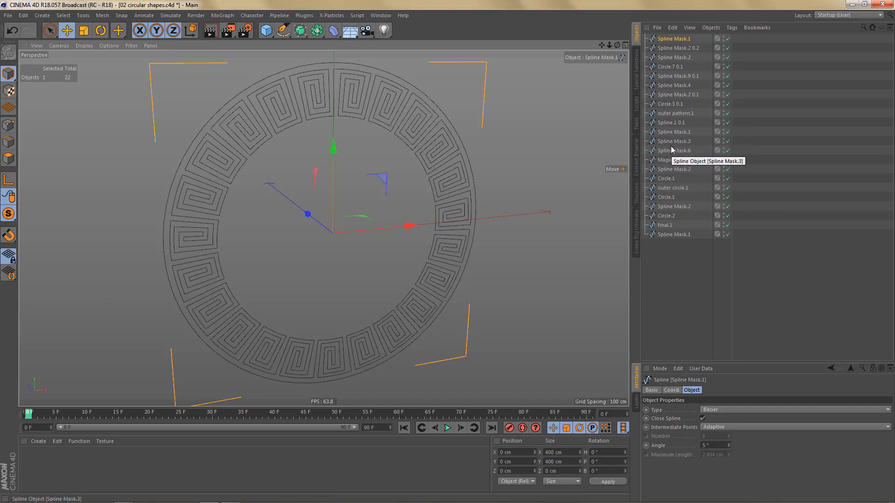
click(668, 217)
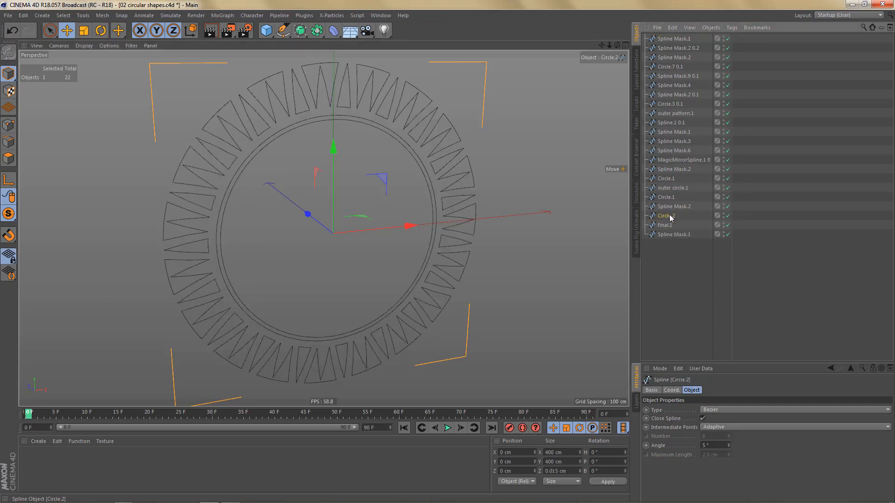
click(570, 472)
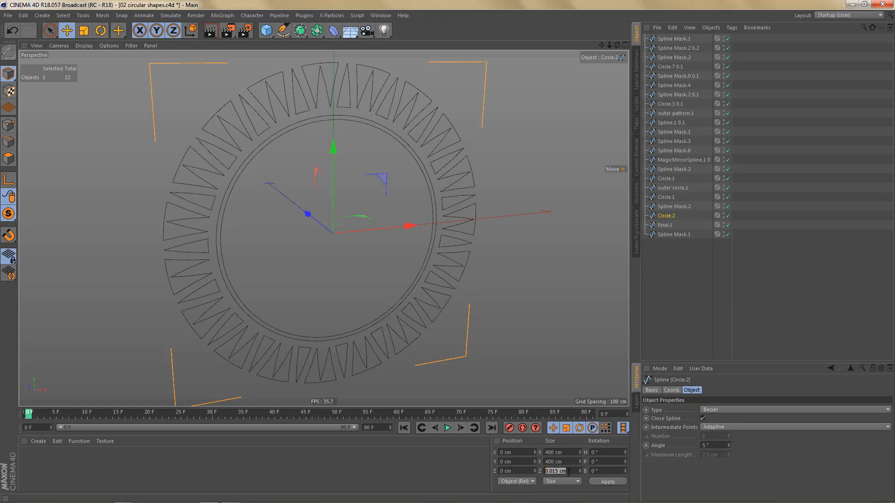
text(0)
click(611, 483)
click(669, 248)
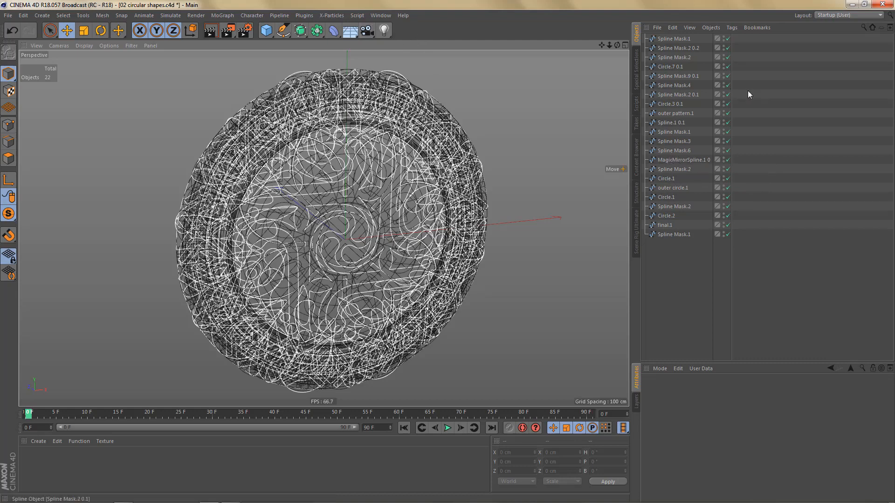
Step: Batch rename all the splines with the name circular_shape_ and the 0X number format
click(673, 113)
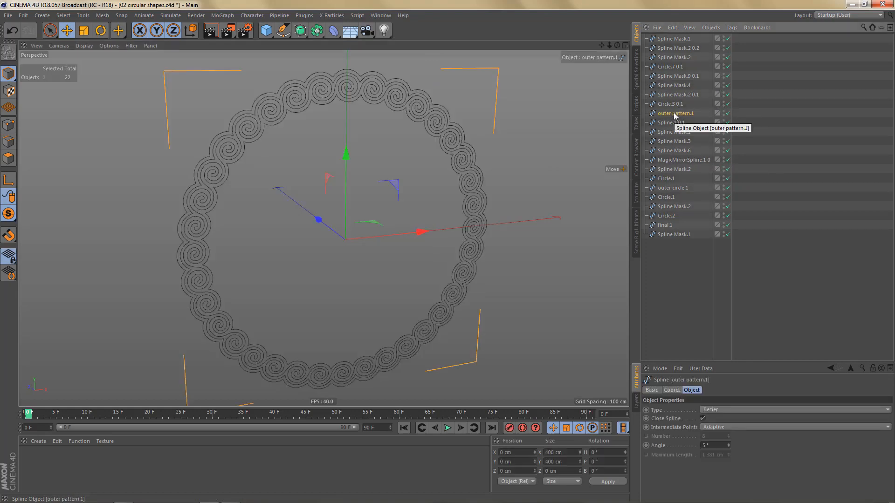
key(ctrl+a)
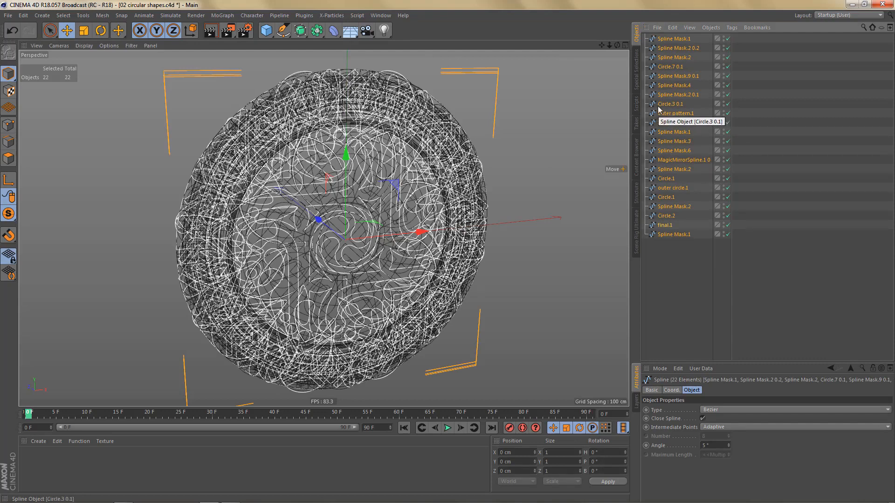
click(306, 16)
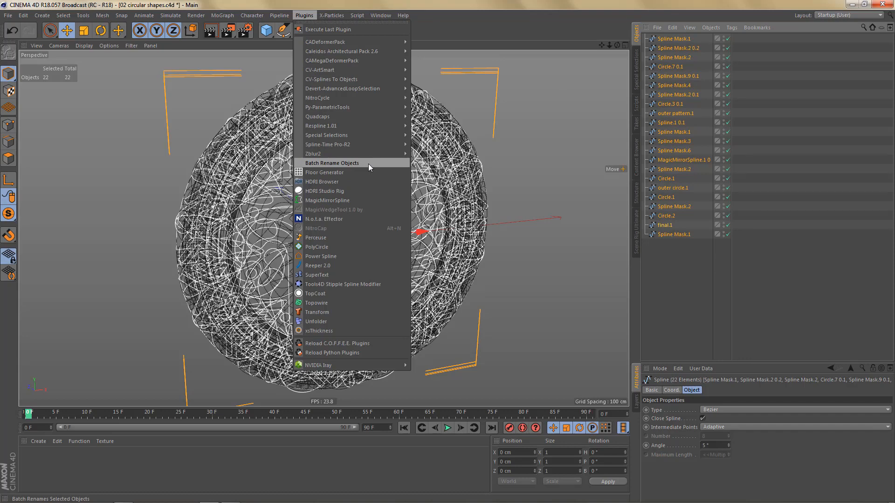
click(368, 163)
drag(380, 145, 546, 99)
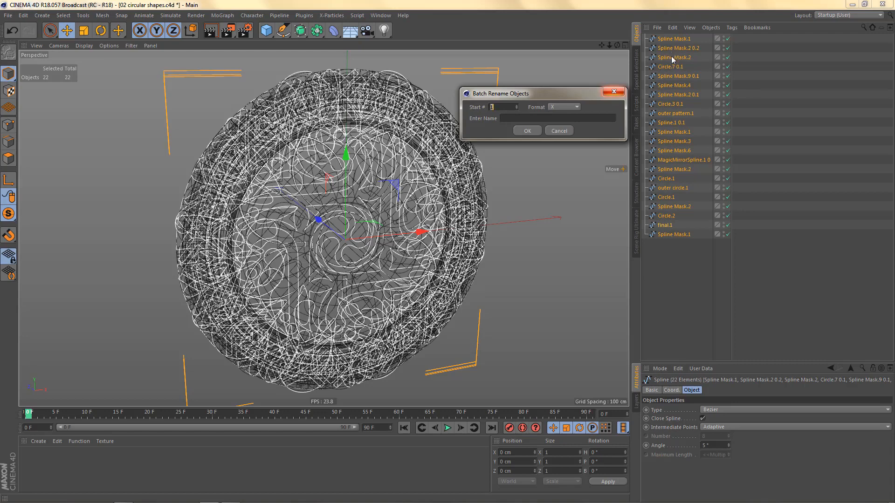
click(561, 108)
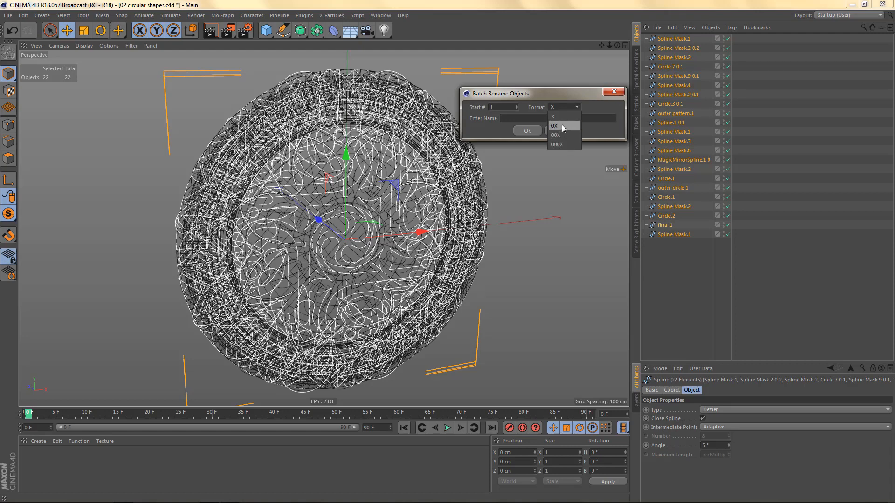
click(561, 125)
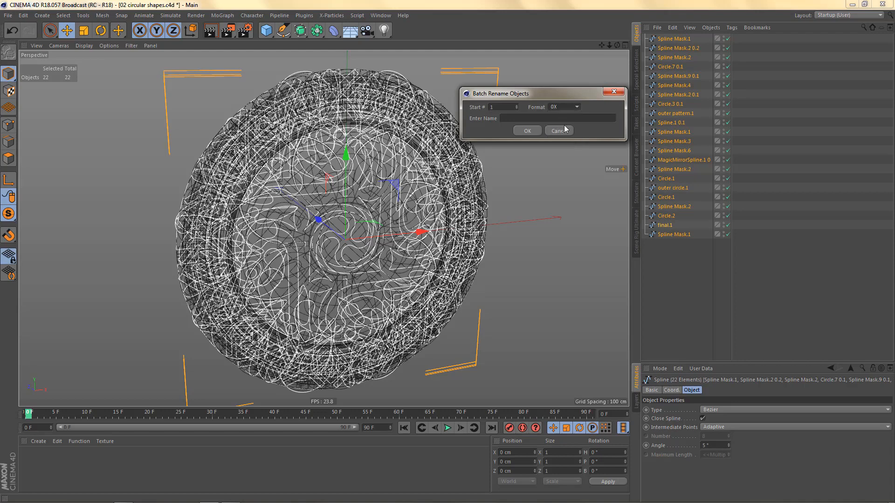
click(512, 118)
text(circular_shape_)
click(527, 131)
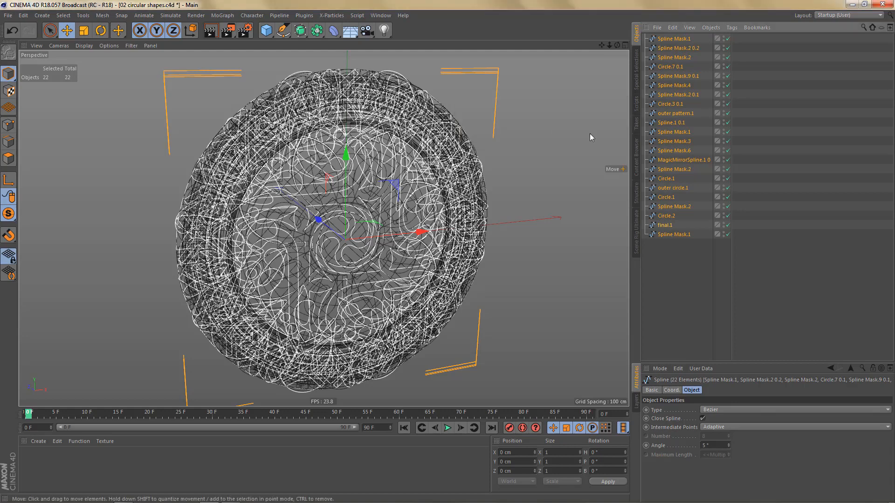
Step: Select all the splines from circular_shape_01 to circular_shape_22 and open the Content Browser
click(670, 104)
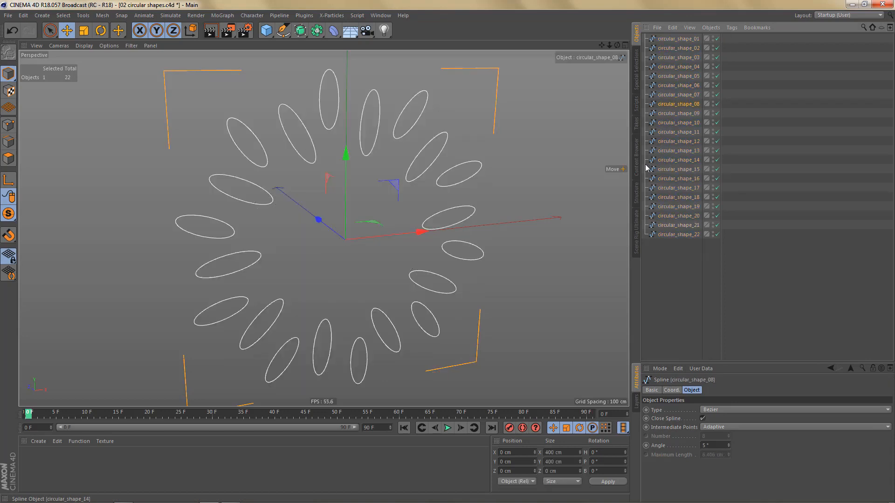
click(676, 40)
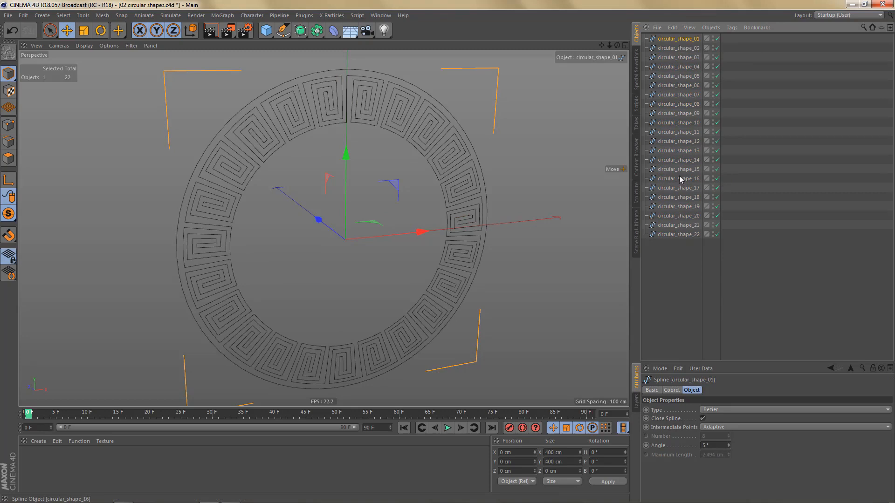
shift+click(673, 235)
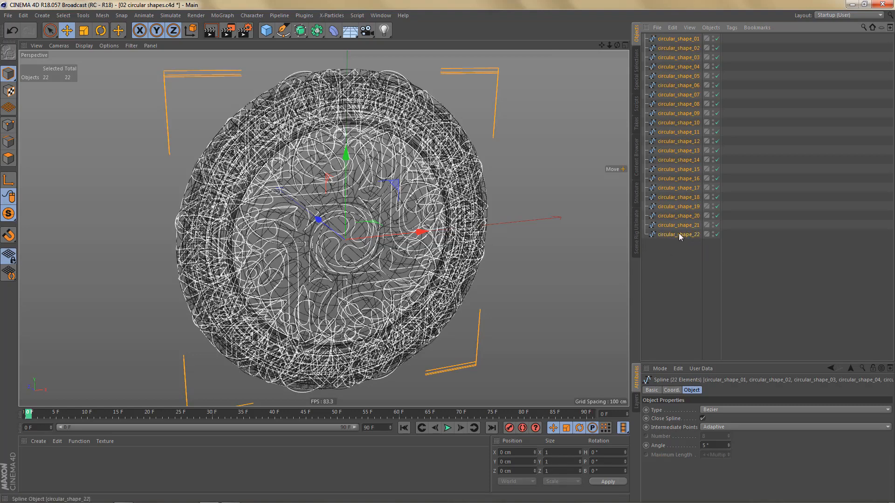
click(381, 16)
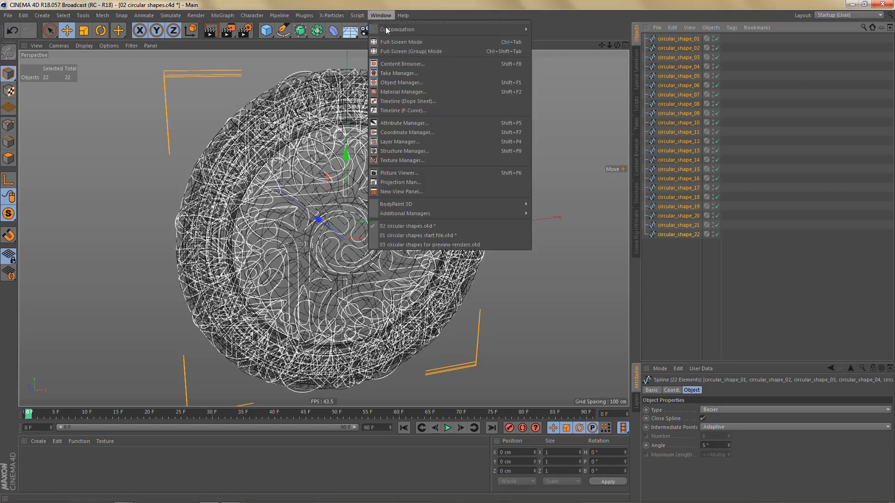
click(407, 65)
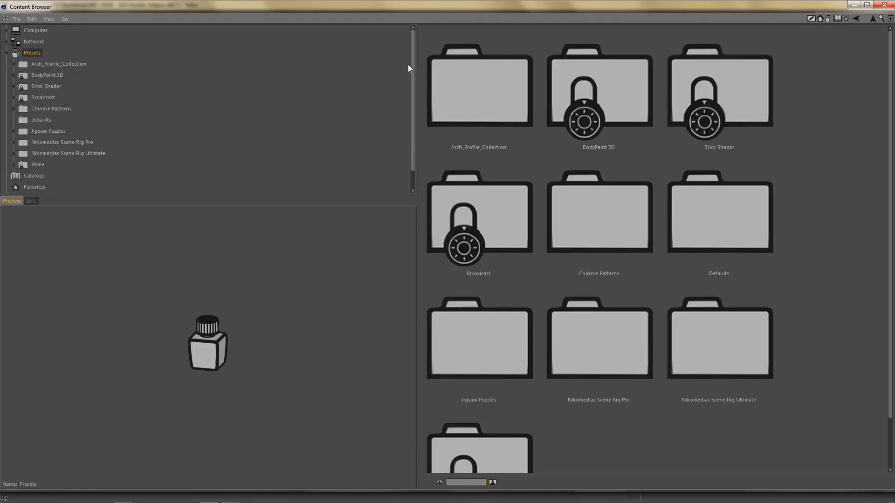
Step: Shrink the Content Browser window and position it over the viewport so the spline list stays accessible
click(870, 5)
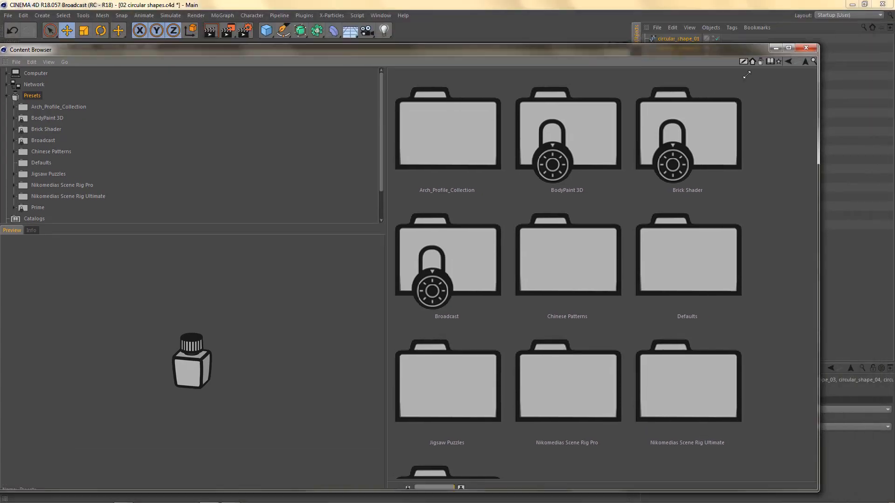
drag(819, 85, 579, 129)
drag(348, 137, 388, 57)
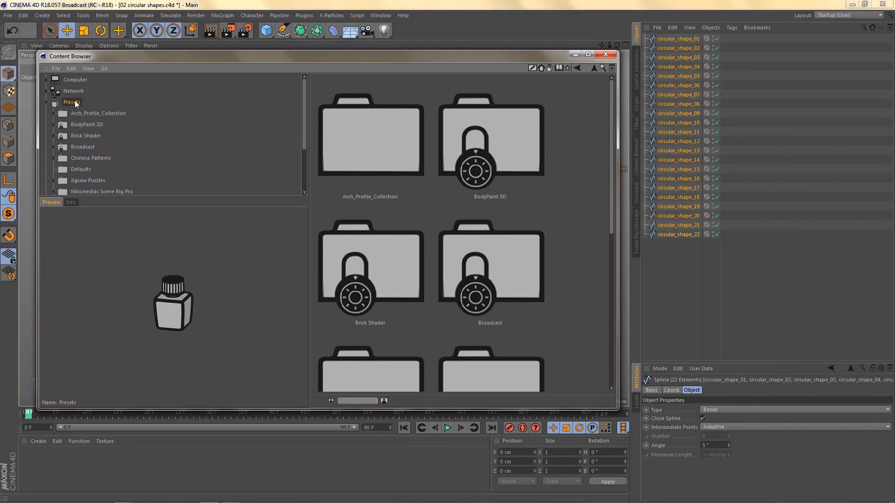
Step: Create a new preset library named Tutorial Large Libarries
click(57, 68)
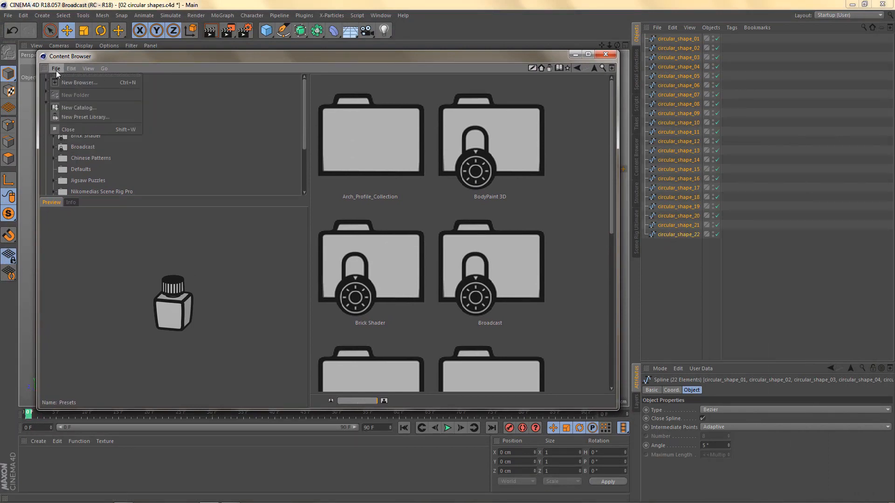
click(90, 118)
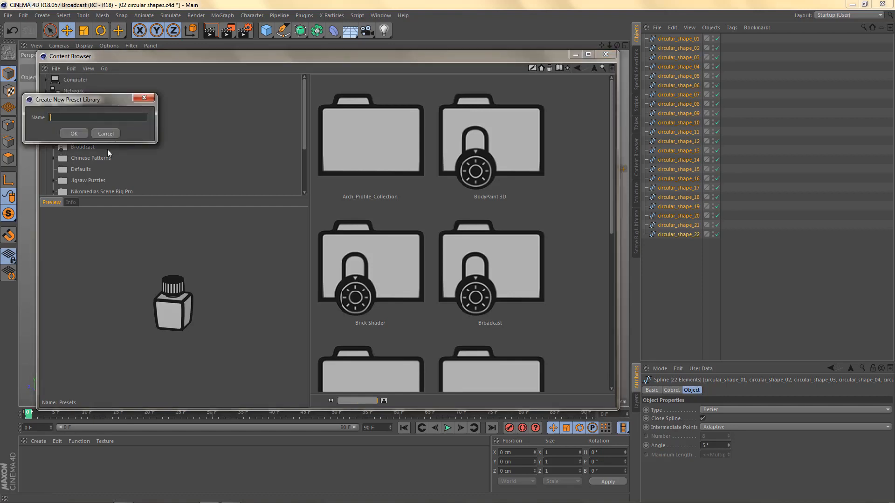
text(Tuto)
text(o)
text(rial Lar)
text(ge Liba)
text(r)
text(ries)
key(Return)
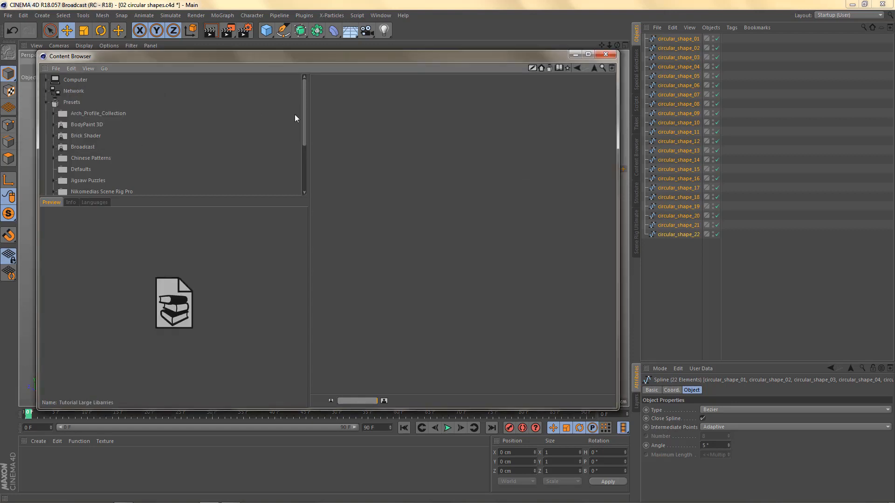
Step: Store the 22 selected circular shape splines as presets in the Tutorial Large Libarries library
drag(304, 117, 300, 138)
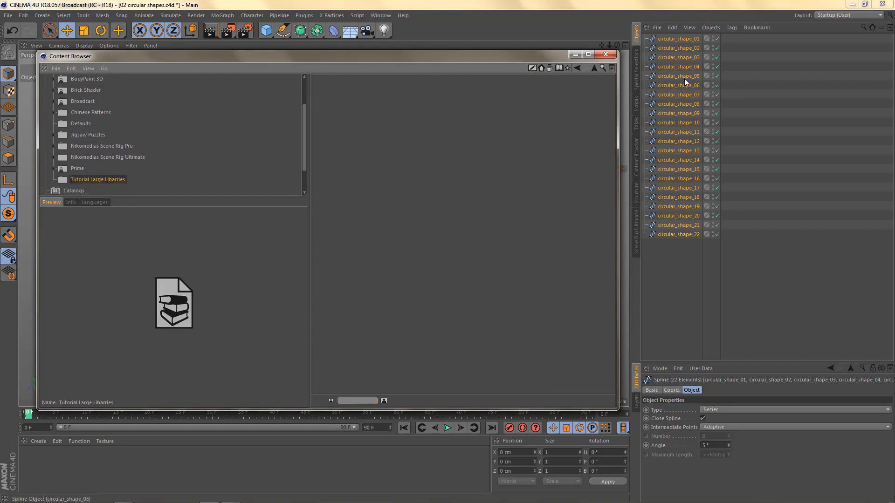
drag(680, 77, 424, 205)
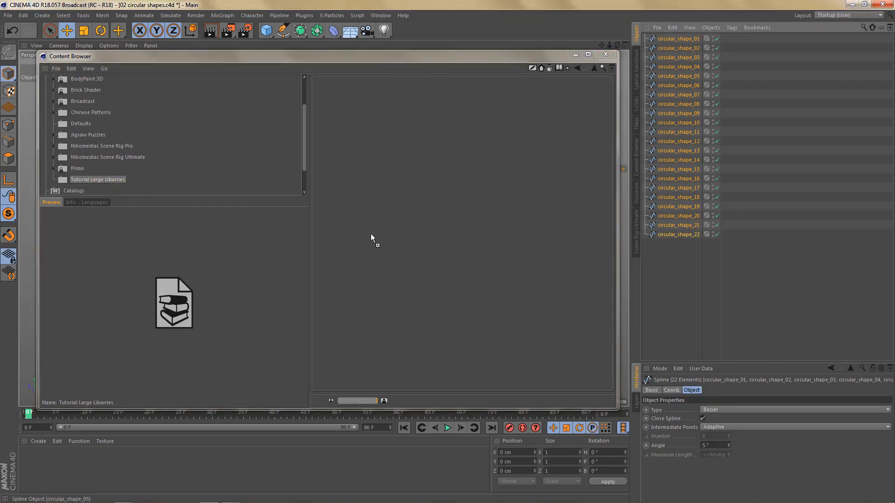
drag(370, 235, 370, 235)
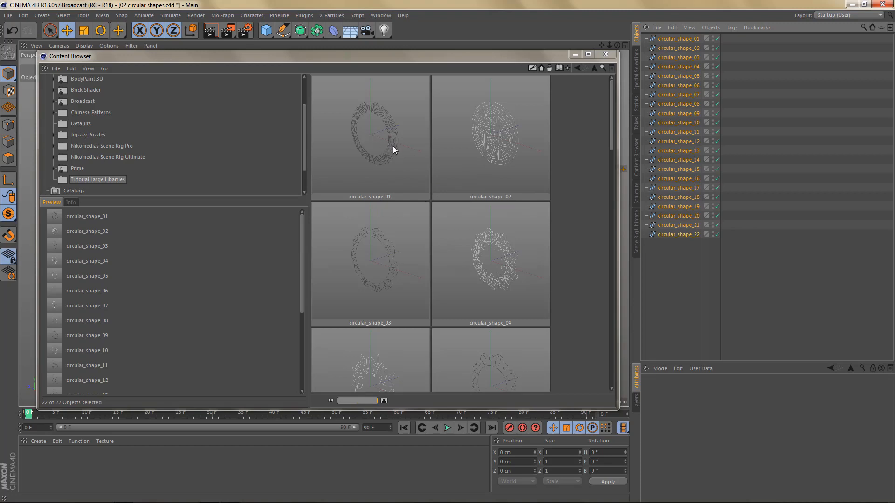
Step: Open the Content Browser preferences and examine the thumbnail width, height and quality settings
drag(371, 57, 354, 68)
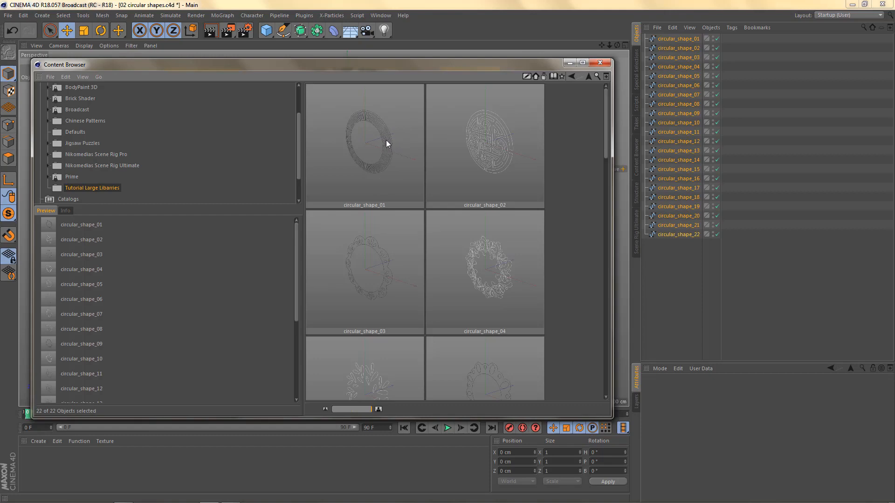
click(69, 74)
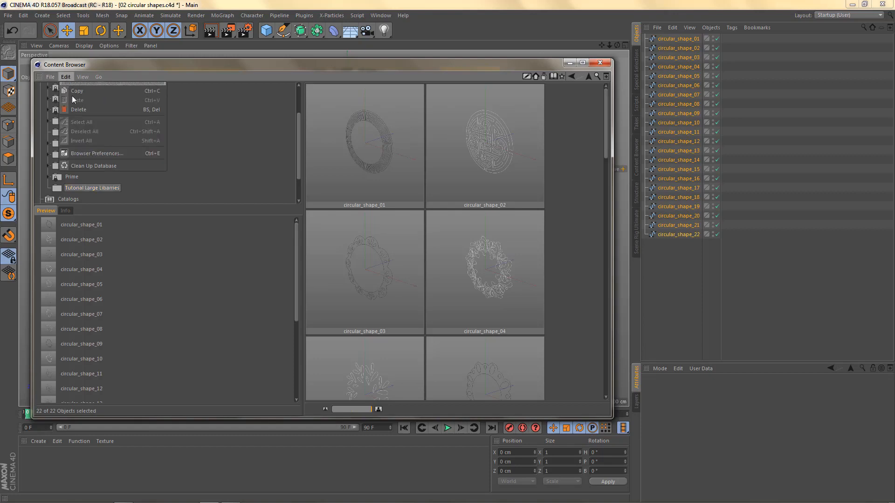
click(96, 154)
drag(217, 68, 324, 112)
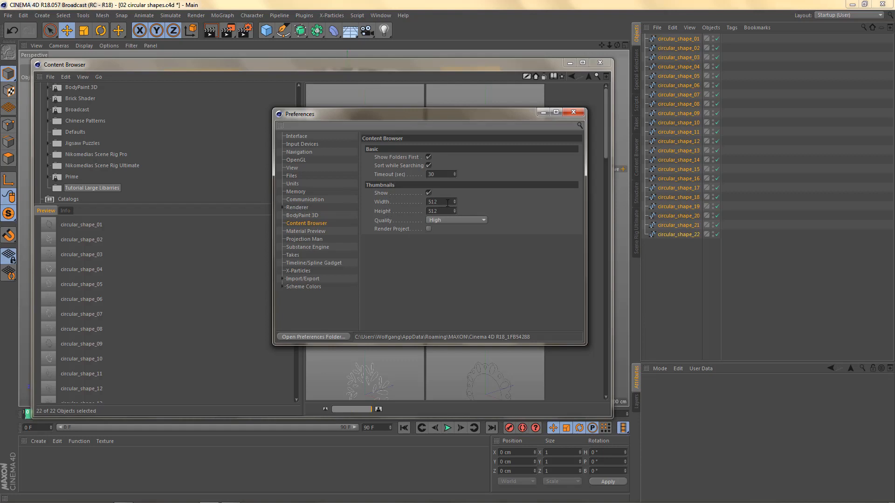
drag(447, 203, 425, 203)
click(383, 222)
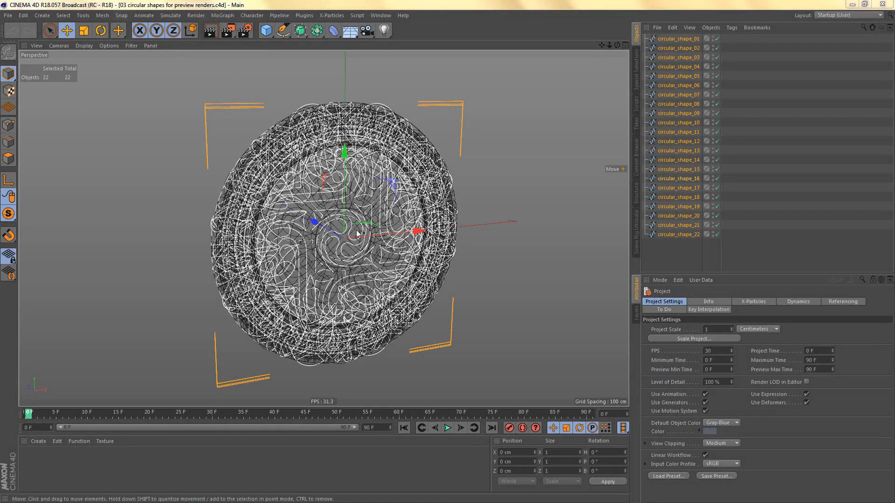
Step: Select the splines circular_shape_11 to circular_shape_14 and switch to the Front view
alt+drag(356, 230, 355, 230)
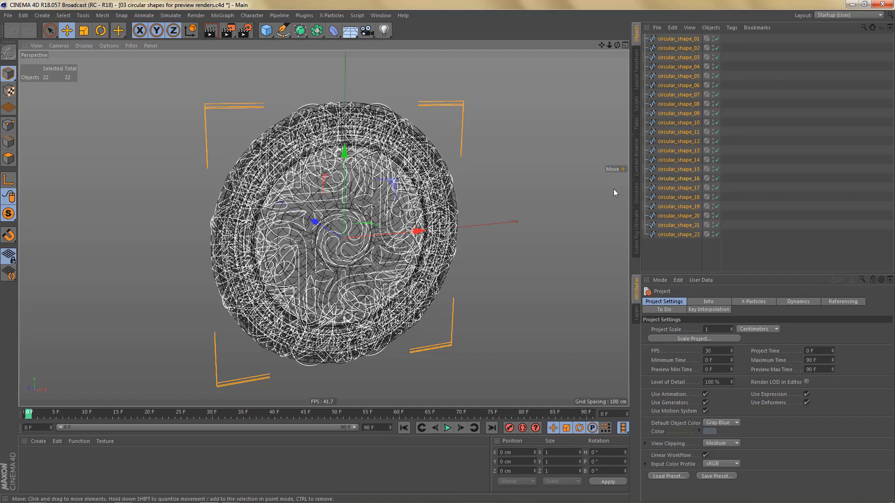
click(687, 133)
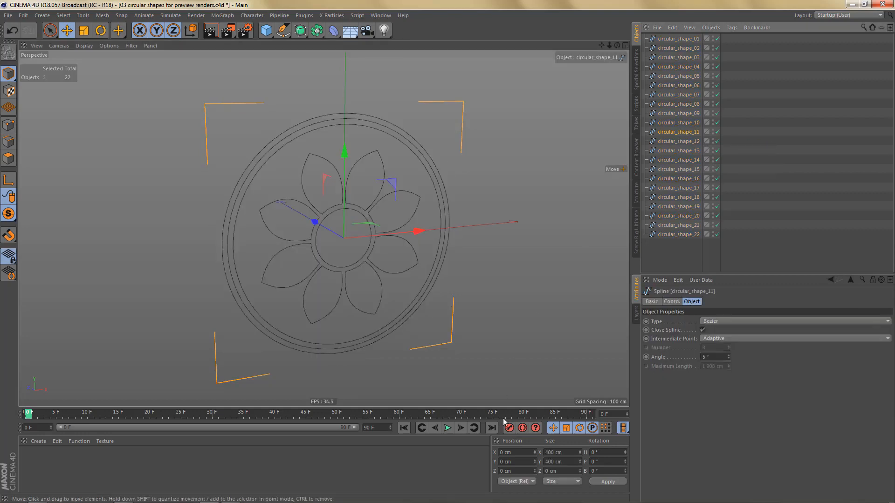
click(554, 452)
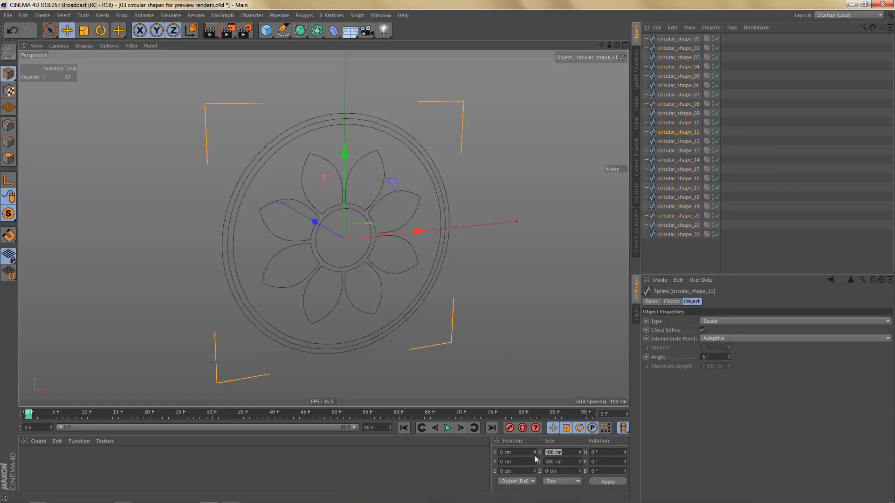
ctrl+click(683, 140)
ctrl+click(684, 154)
ctrl+click(683, 160)
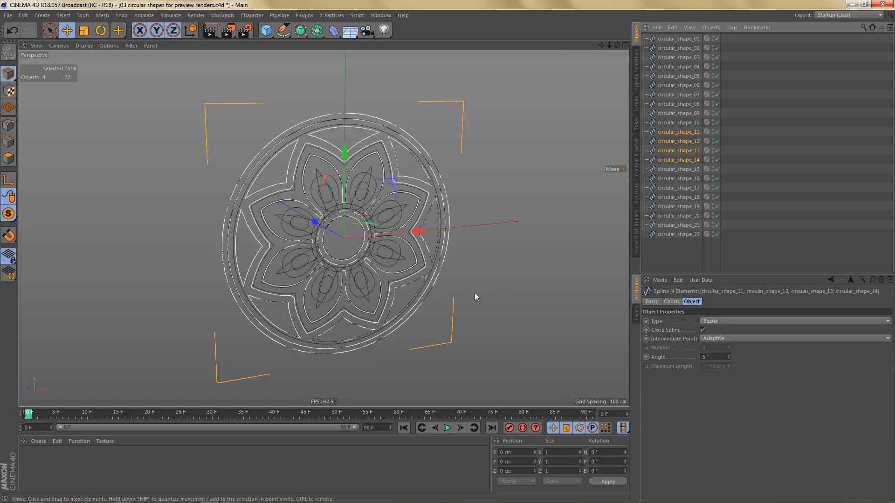
middle_click(474, 292)
middle_click(474, 298)
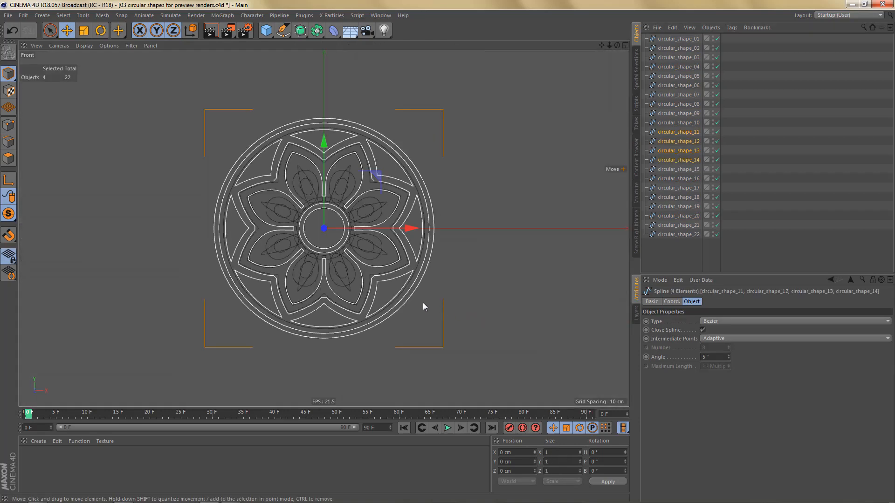
Step: Add a cube as a size reference and set its X, Y and Z size to 400 cm
click(267, 30)
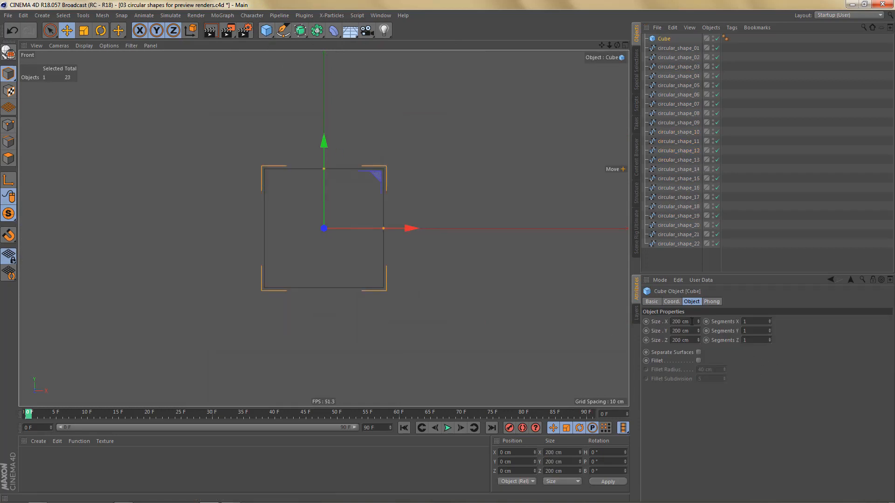
drag(692, 323, 611, 329)
text(400)
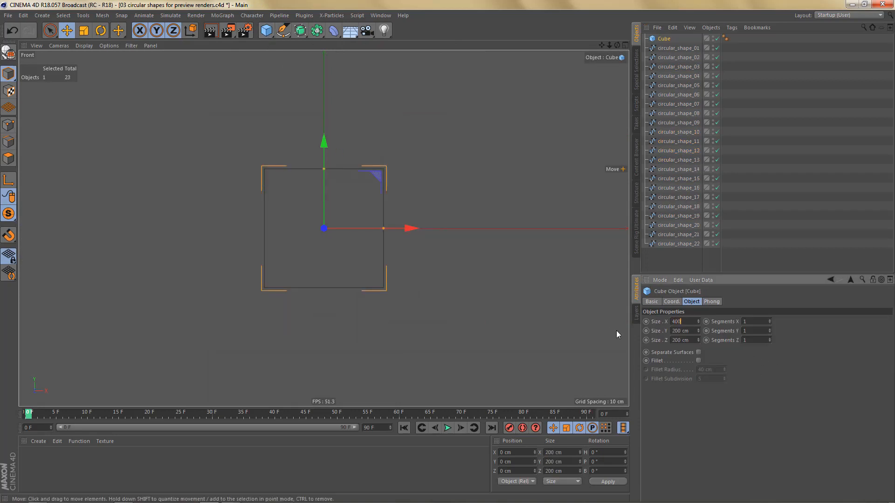
key(Tab)
text(400)
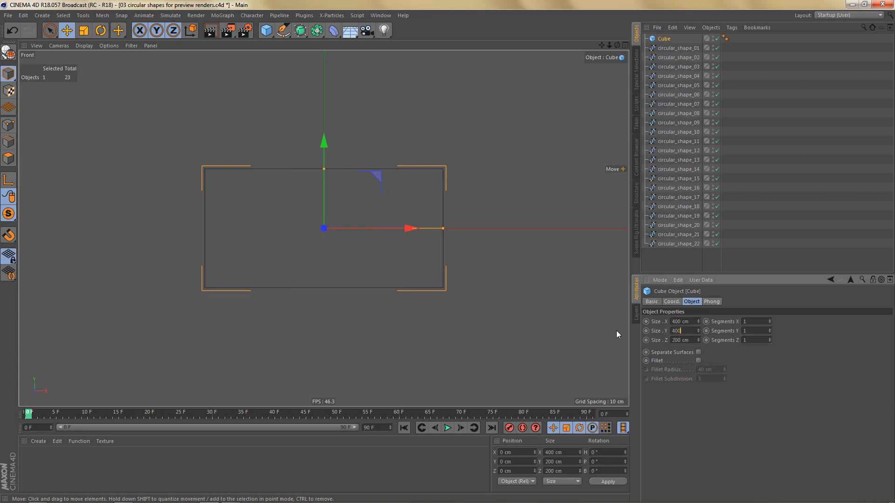
key(Tab)
text(400)
key(Return)
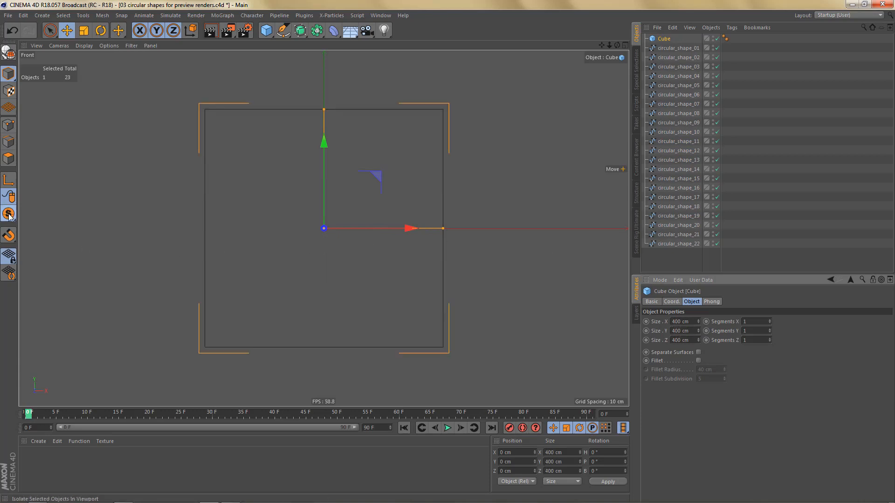
Step: Compare circular_shape_01 and circular_shape_11 in turn against the outline of the reference cube
ctrl+click(676, 48)
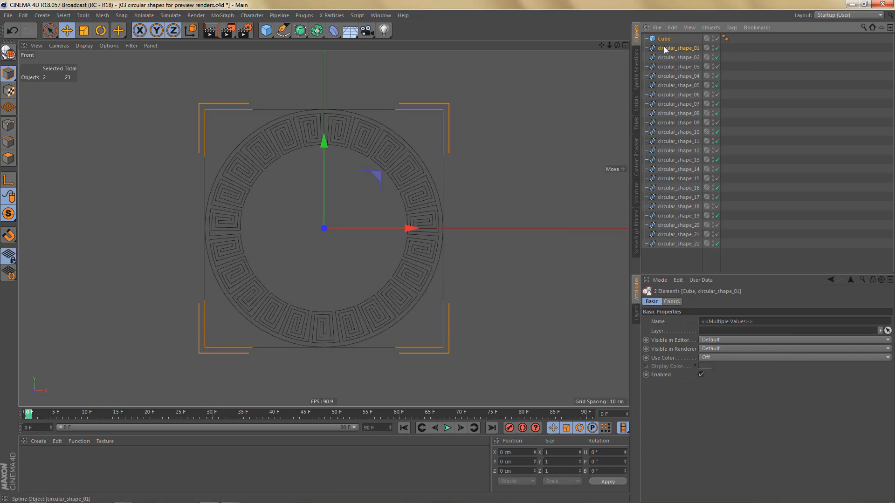
ctrl+click(679, 48)
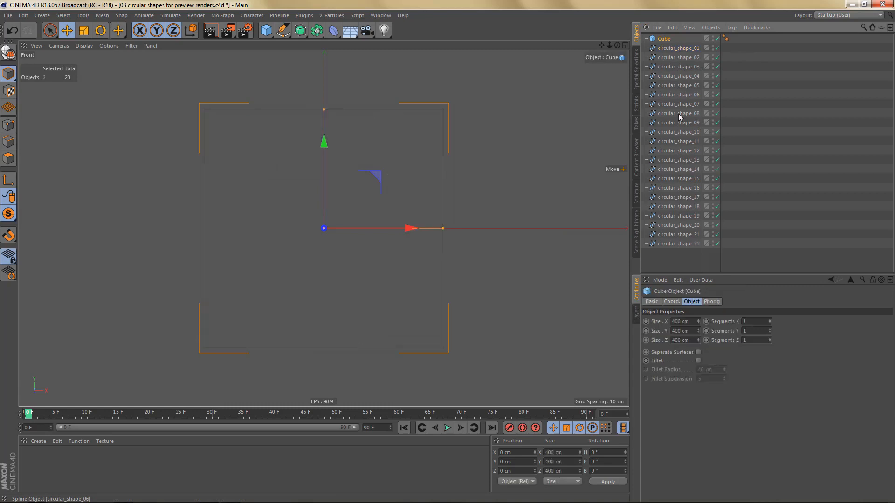
ctrl+click(688, 142)
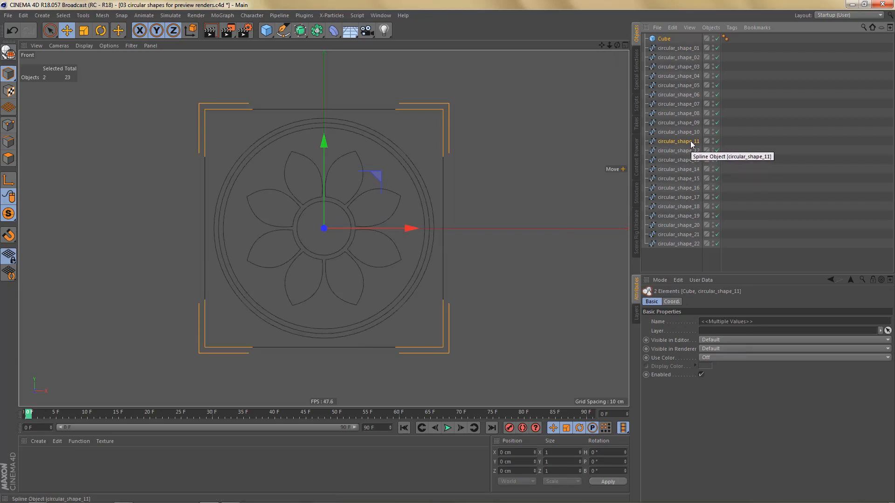
Step: Set the X and Y size of circular_shape_11 to 428 cm
click(686, 141)
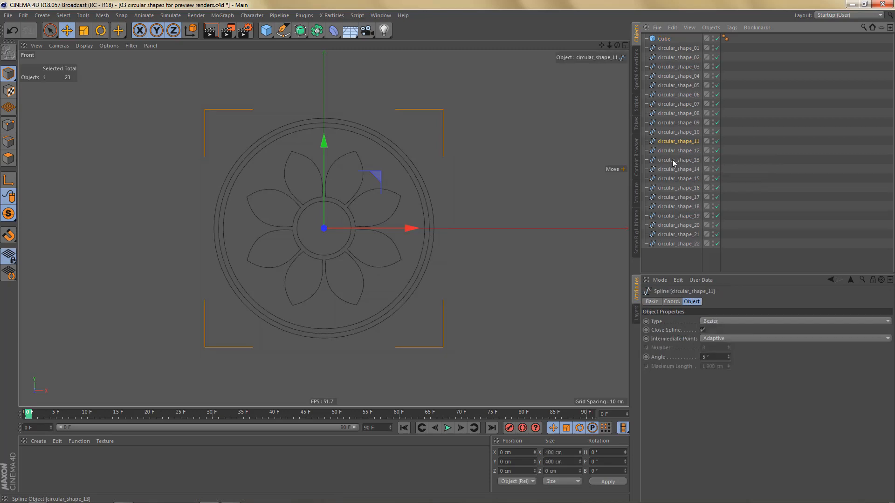
click(570, 456)
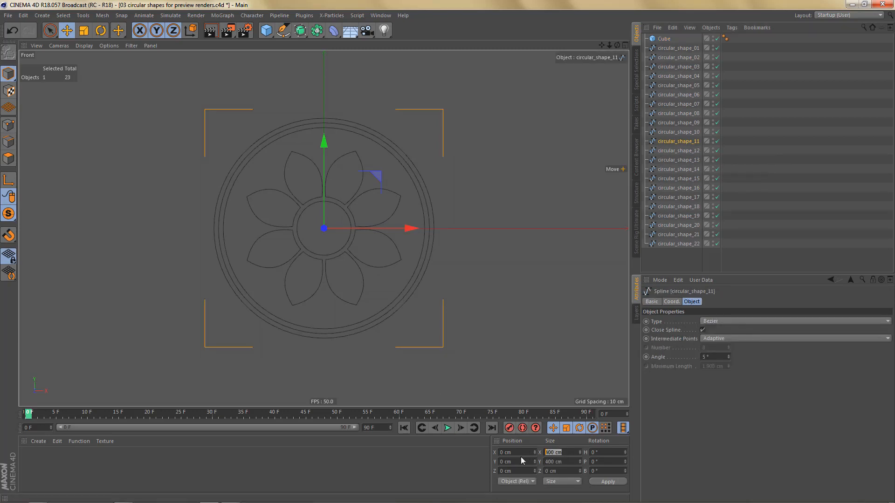
text(428)
key(Tab)
text(428)
click(608, 481)
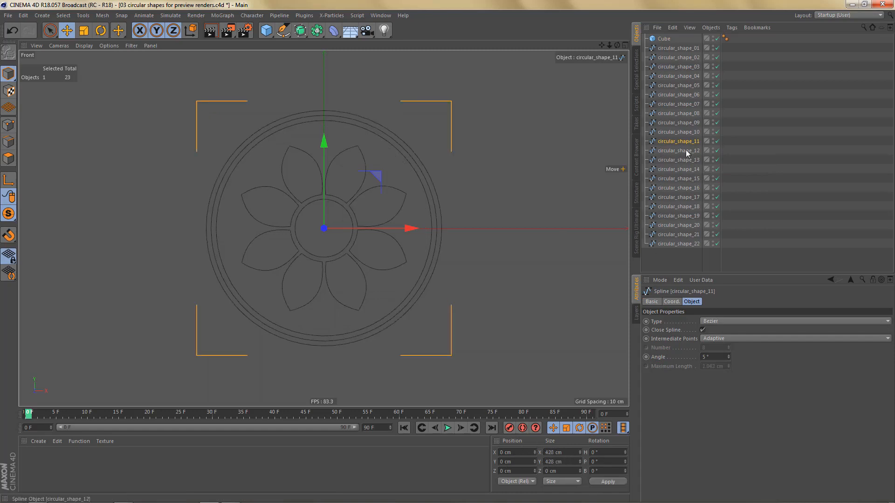
Step: Set the X and Y size of circular_shape_12 to 428 cm
click(691, 150)
click(564, 452)
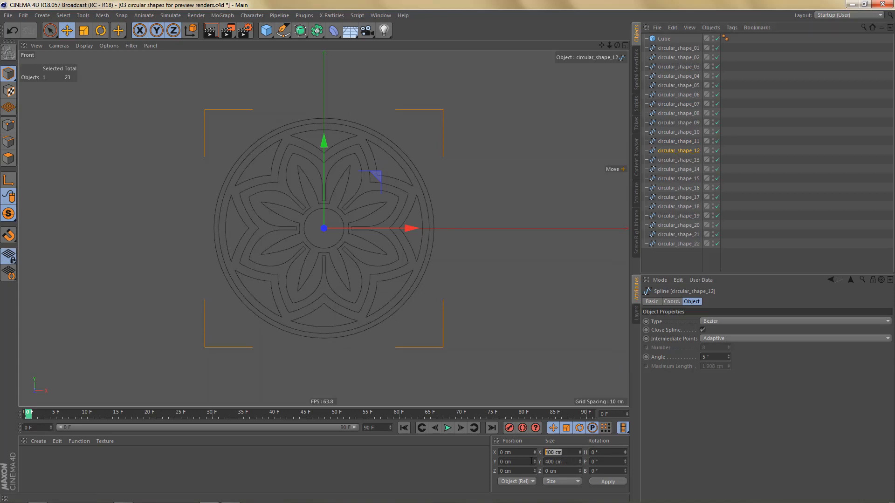
text(428)
key(Tab)
text(428)
click(607, 482)
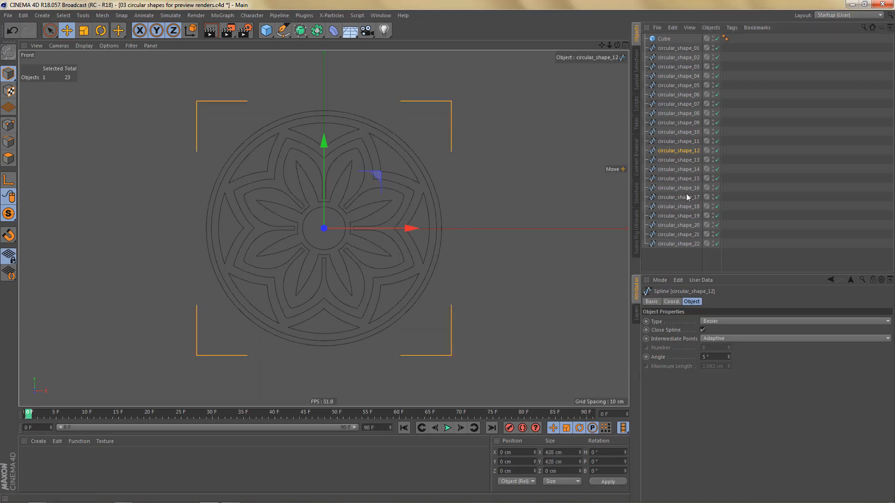
Step: Set the X and Y size of circular_shape_13 to 428 cm
click(694, 161)
click(560, 452)
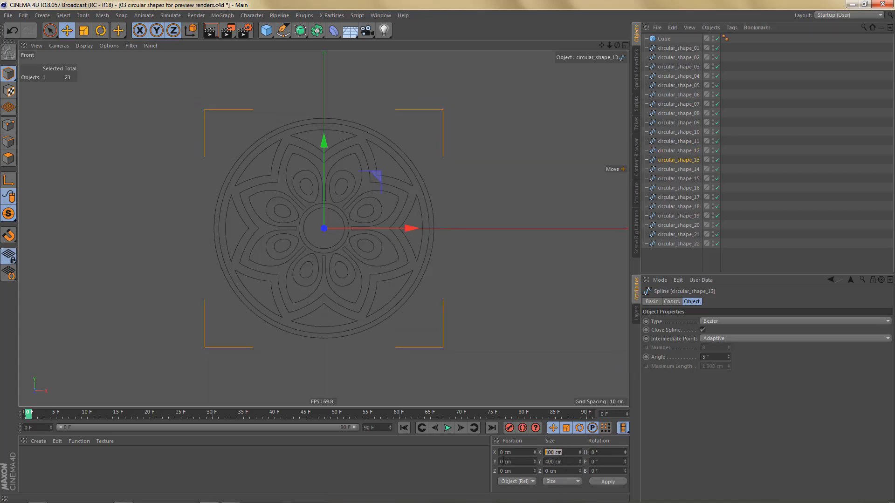
text(428)
key(Tab)
text(428)
click(607, 482)
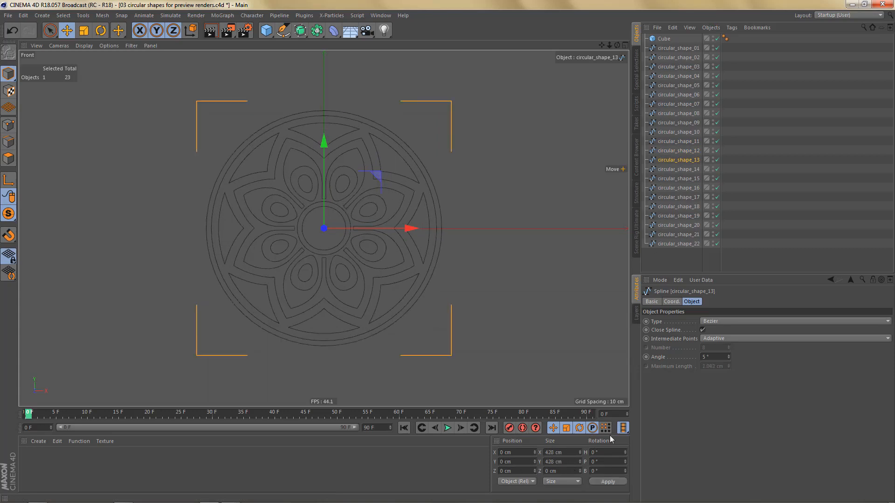
Step: Set the X and Y size of circular_shape_14 to 428 cm and select the cube with it for comparison
click(683, 170)
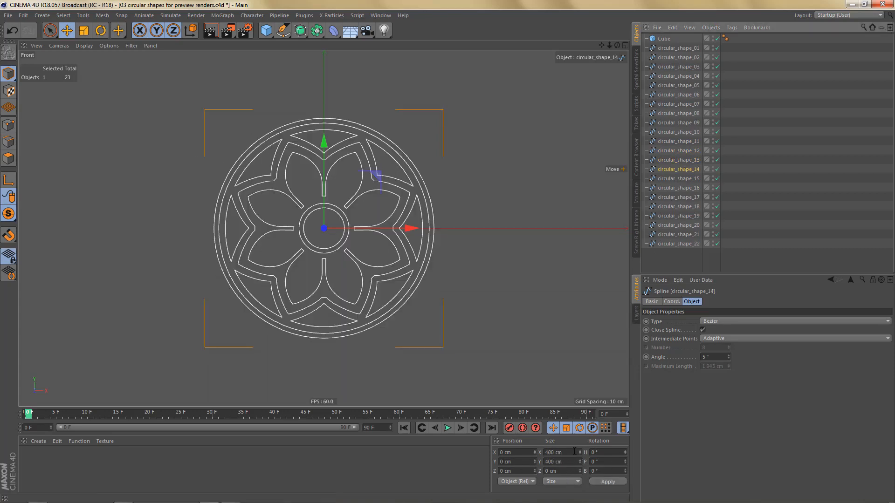
click(559, 452)
text(428)
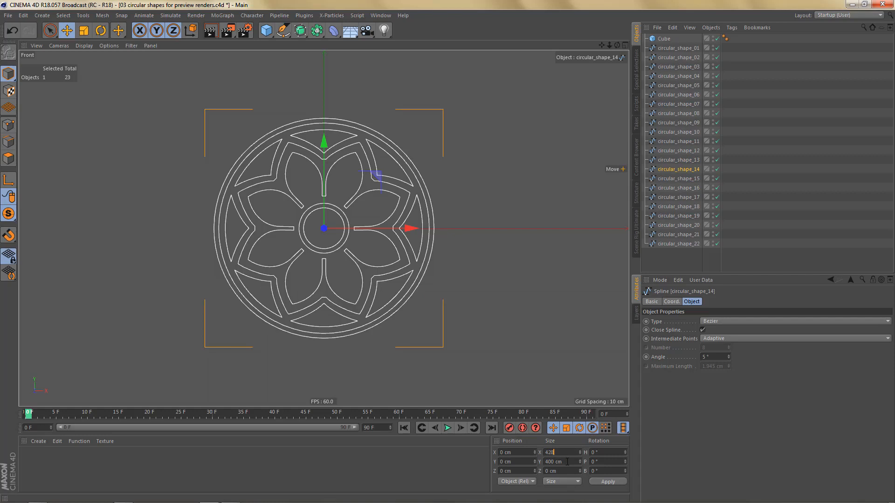
key(Tab)
text(428)
click(607, 482)
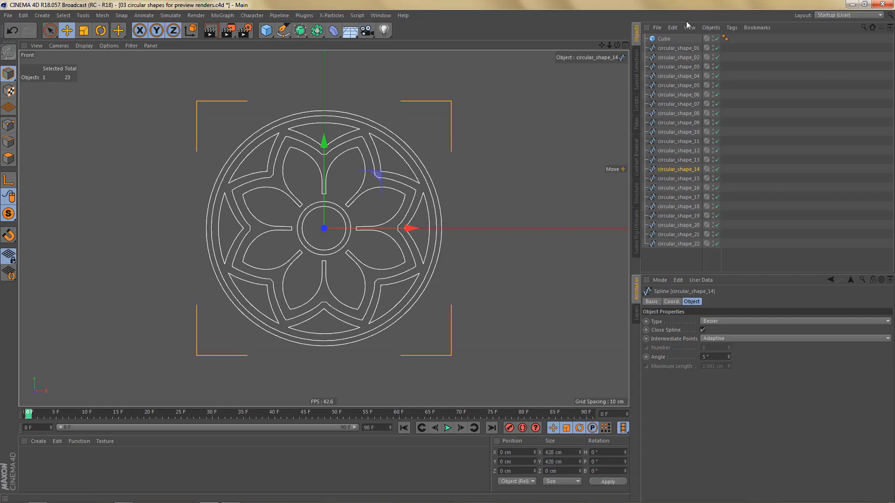
ctrl+click(664, 39)
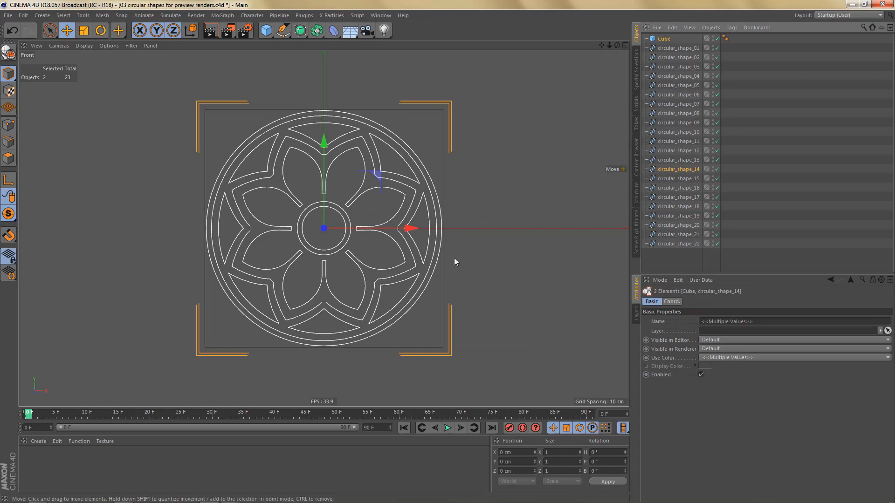
Step: Delete the comparison cube and turn off viewport solo mode so that all the circular splines are displayed
click(662, 40)
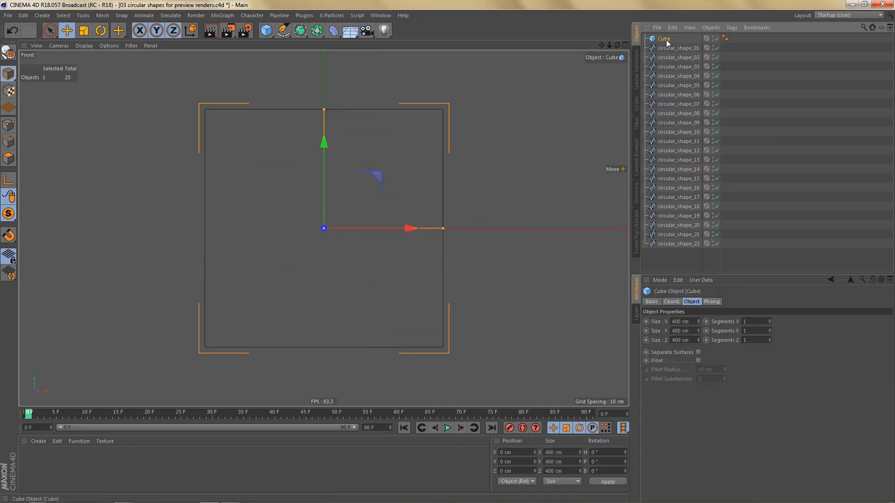
key(Delete)
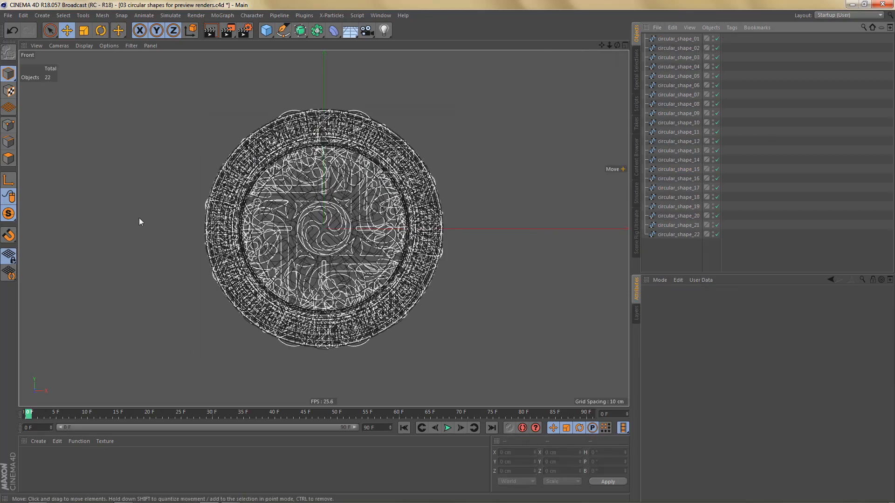
drag(9, 215, 48, 227)
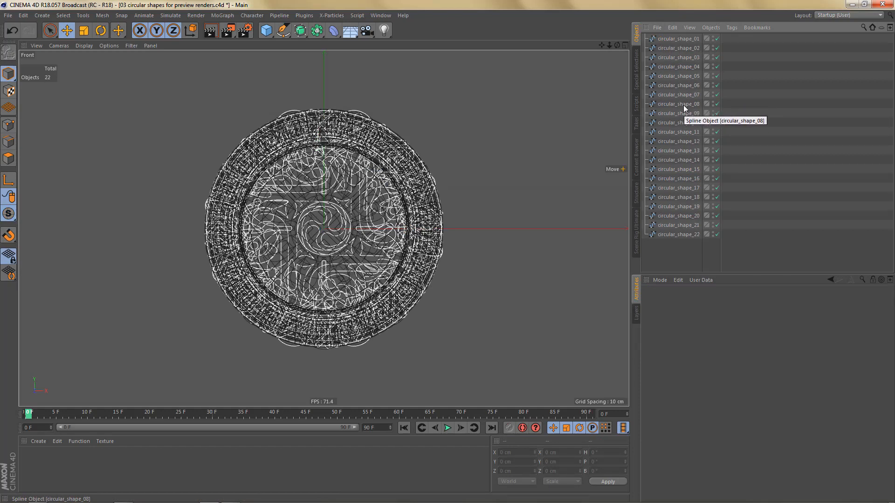
Step: Test-render the view, then place circular_shape_01 inside an Extrude object with its Z movement set to 0 cm
key(ctrl+r)
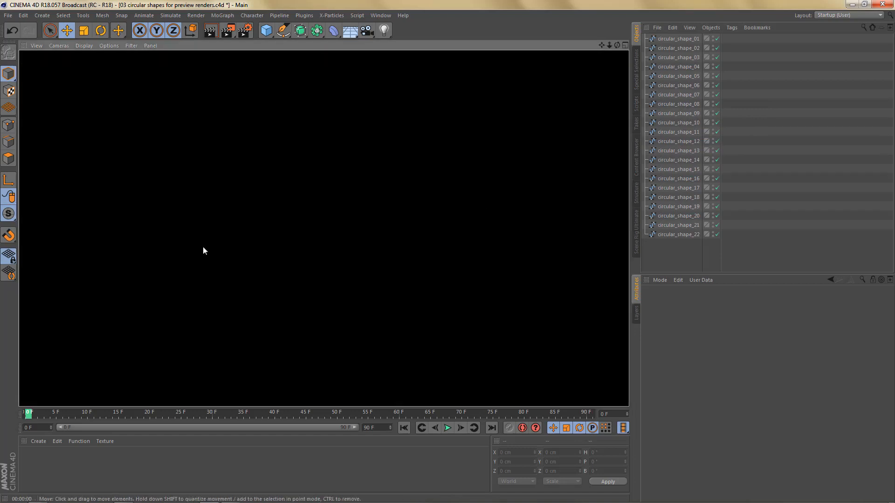
click(679, 38)
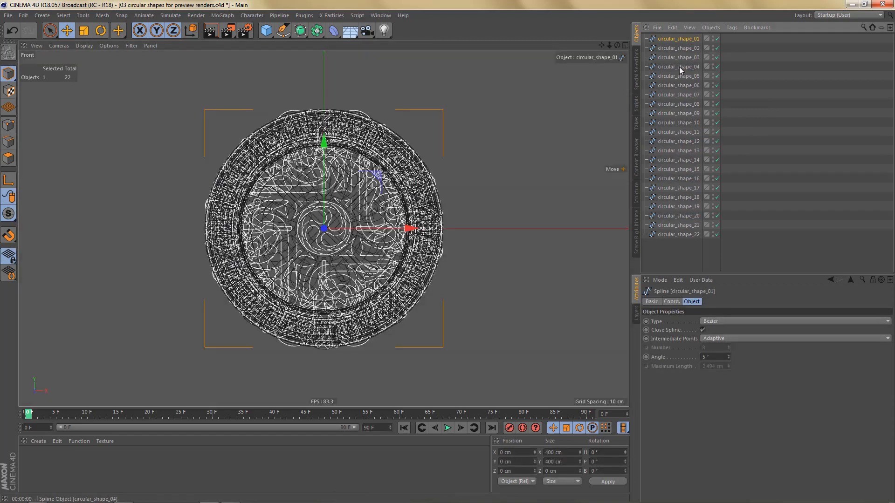
drag(300, 30, 378, 55)
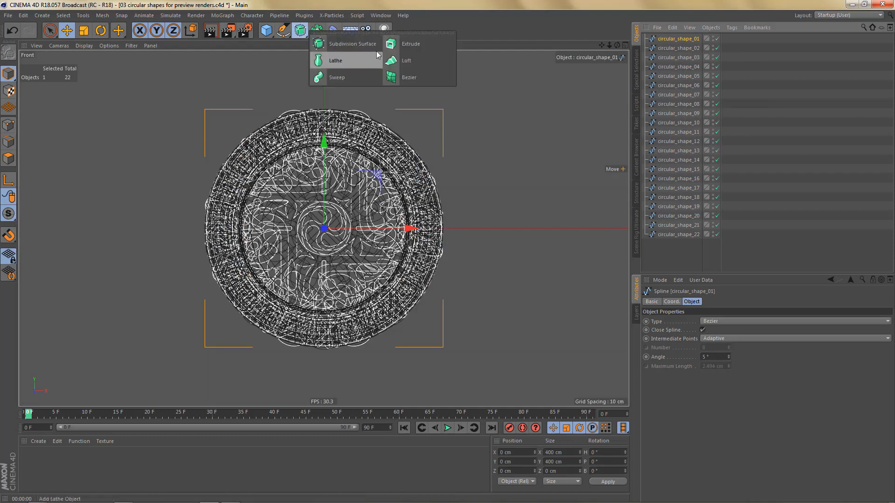
alt+click(426, 44)
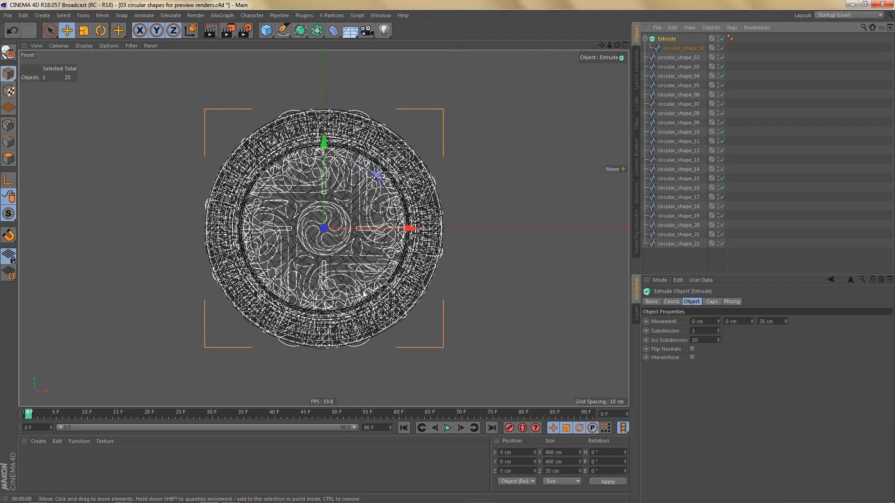
click(772, 321)
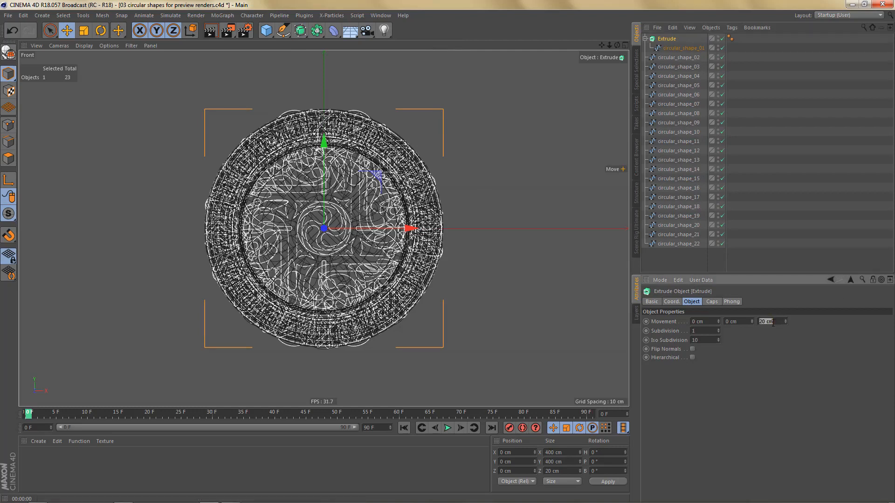
text(0)
key(Return)
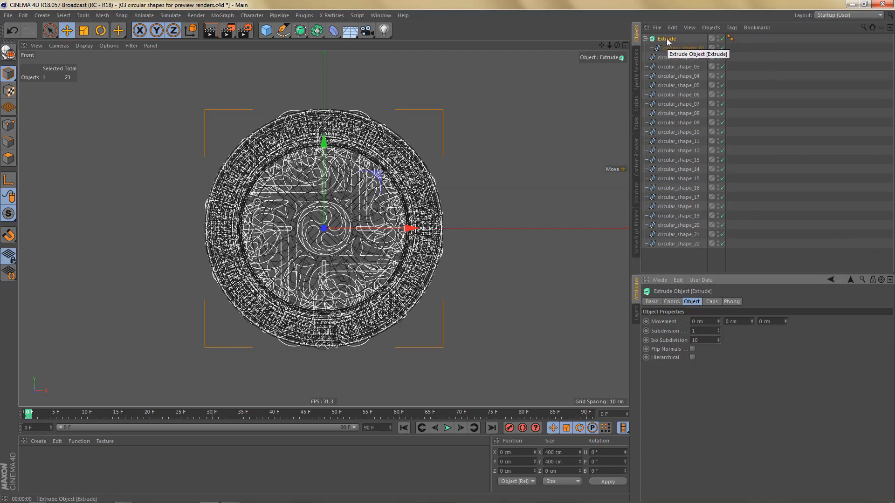
Step: Nest circular_shape_02 to circular_shape_22 under the Extrude and enable its Hierarchical option, checking with a viewport render
click(677, 58)
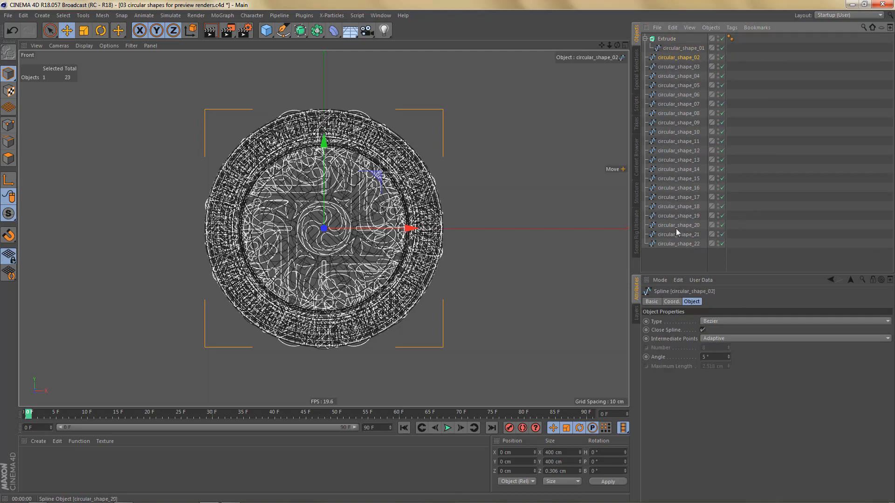
shift+click(674, 243)
drag(671, 57, 674, 53)
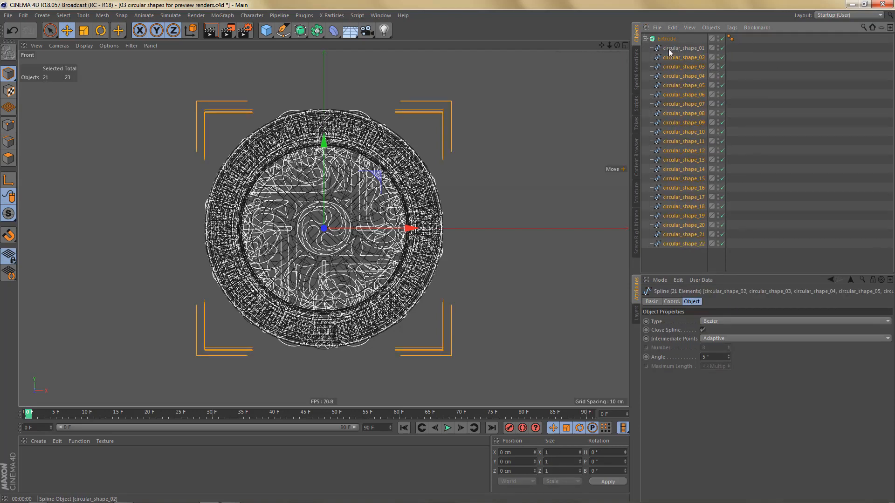
click(669, 39)
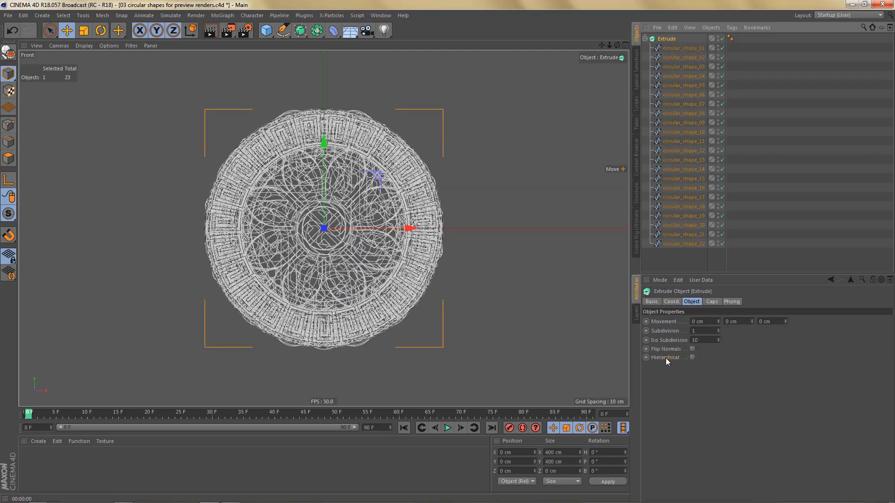
click(693, 358)
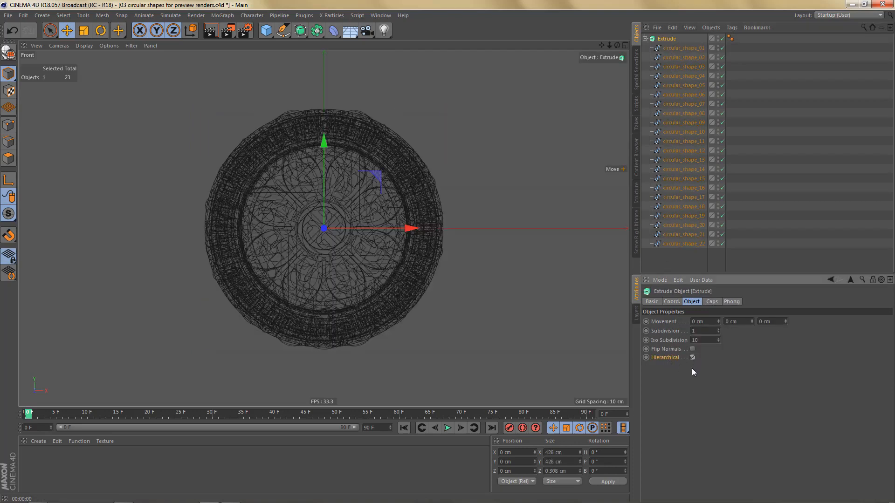
key(ctrl+r)
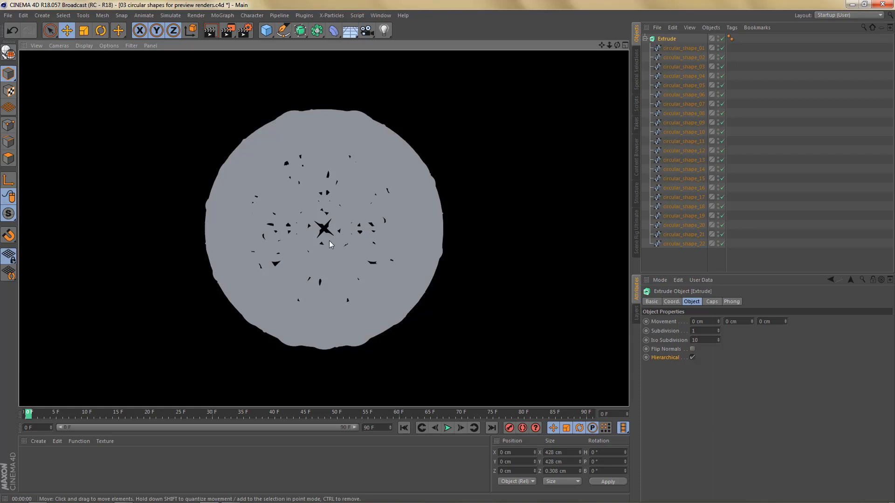
Step: Make the Extrude object editable and expand its resulting hierarchy down to the individual shape extrudes
click(684, 48)
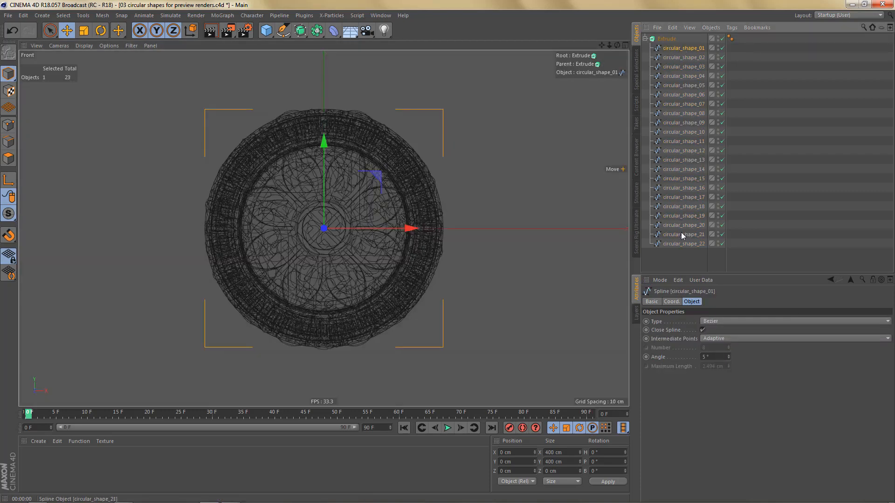
click(667, 40)
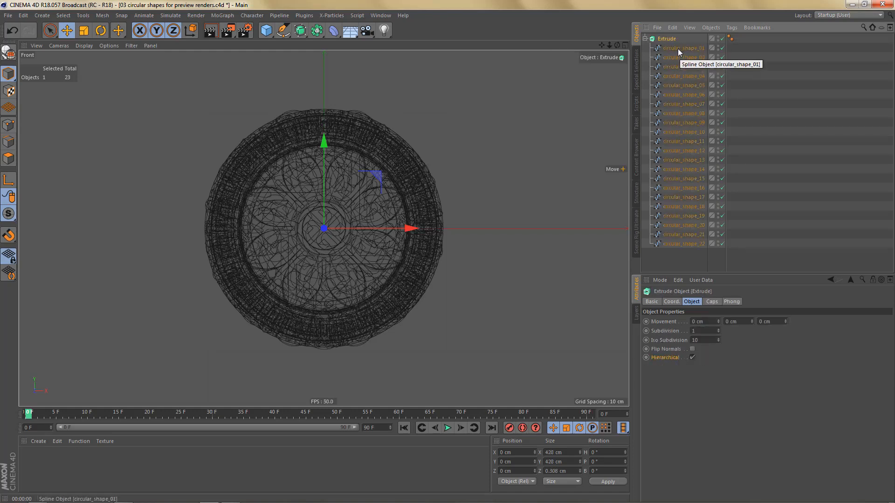
key(c)
click(645, 38)
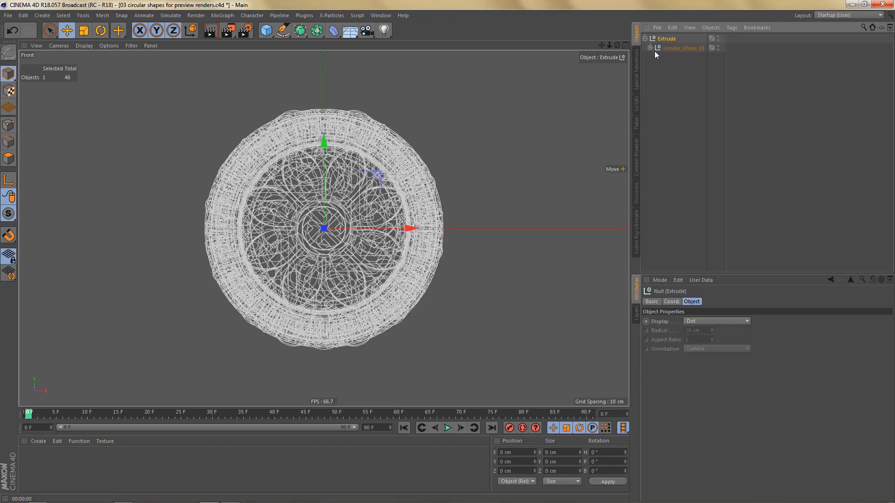
click(651, 48)
Step: Move the extrudes circular_shape_01 to circular_shape_22 to the top level and delete the leftover Extrude null
click(681, 58)
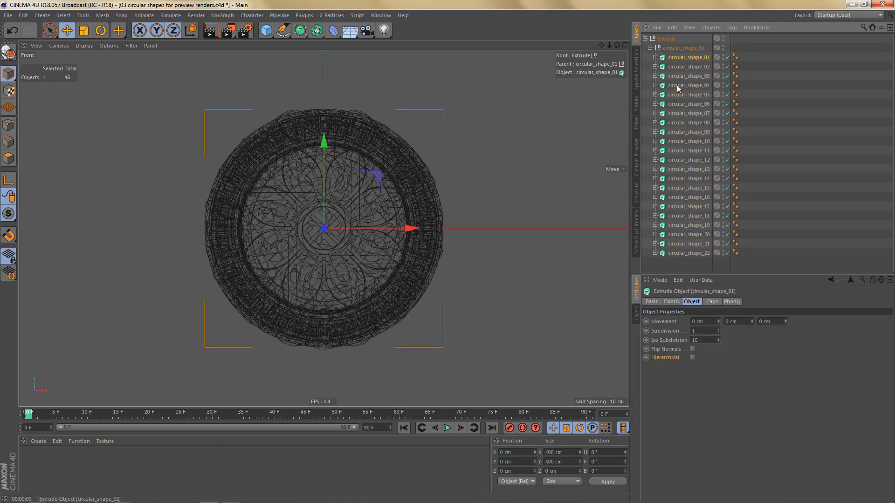
shift+click(681, 254)
drag(672, 256, 676, 265)
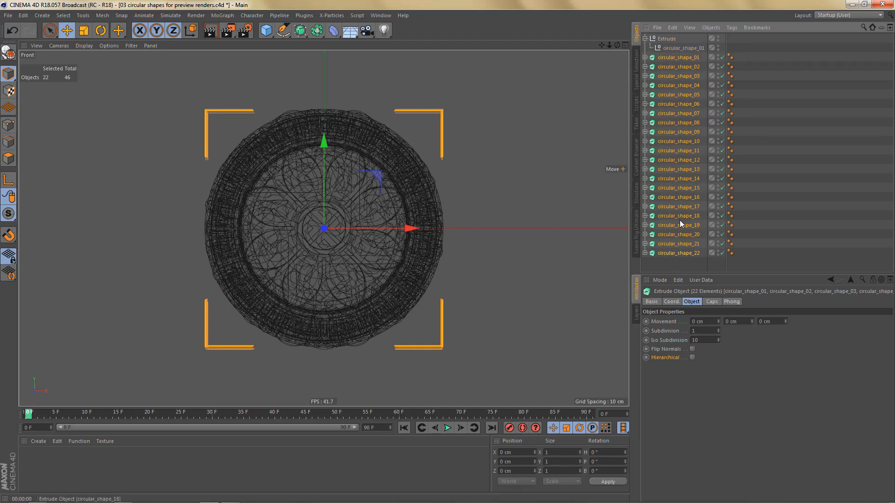
click(666, 37)
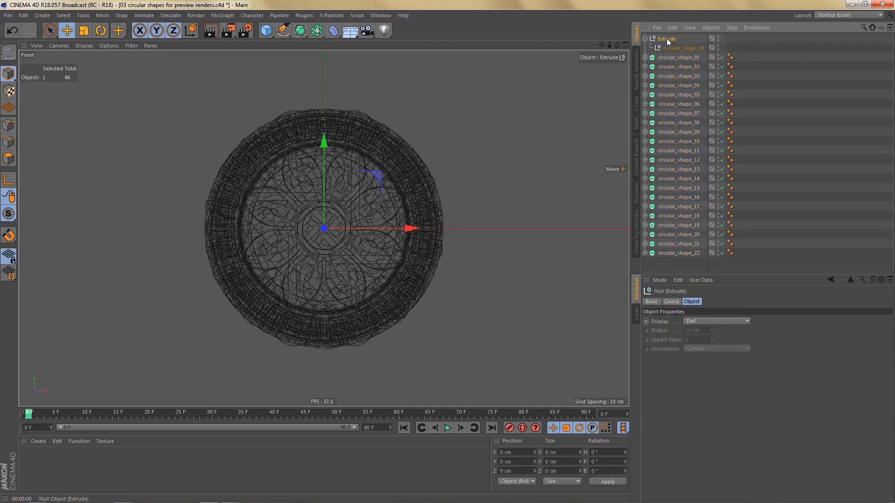
key(Delete)
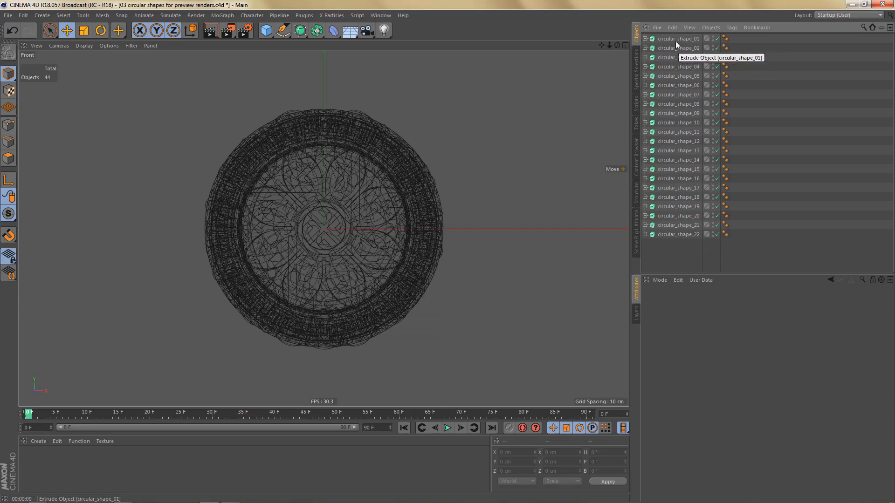
Step: Add a MoGraph Cloner and make the extrudes circular_shape_01 to circular_shape_22 its children
click(223, 16)
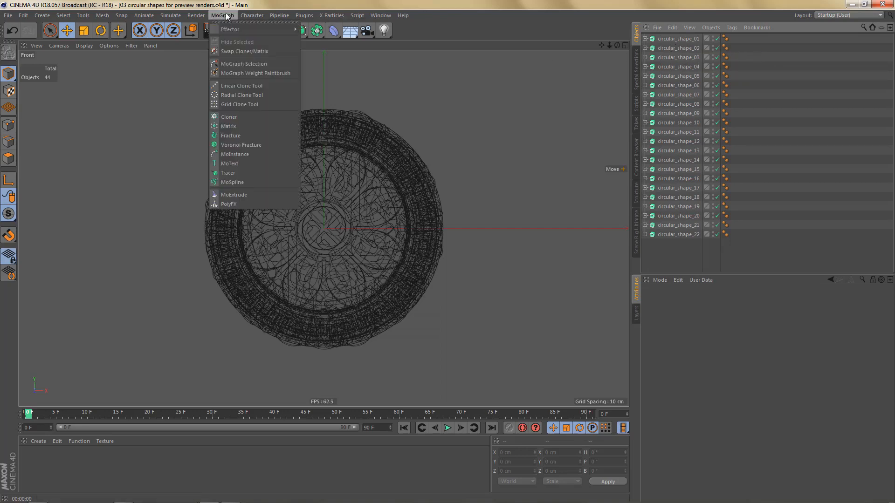
click(245, 116)
click(670, 48)
shift+click(678, 244)
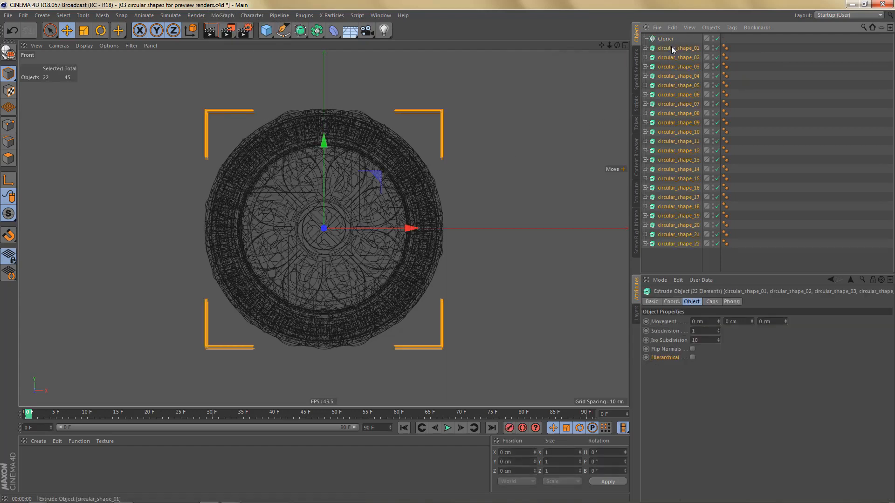
drag(673, 49, 666, 37)
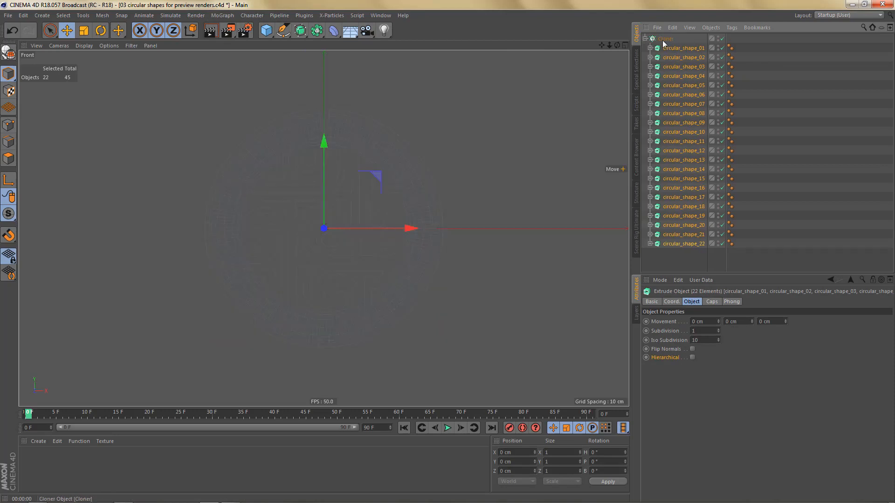
Step: Set the Cloner's Clones option to Sort and its Count to 22
click(667, 38)
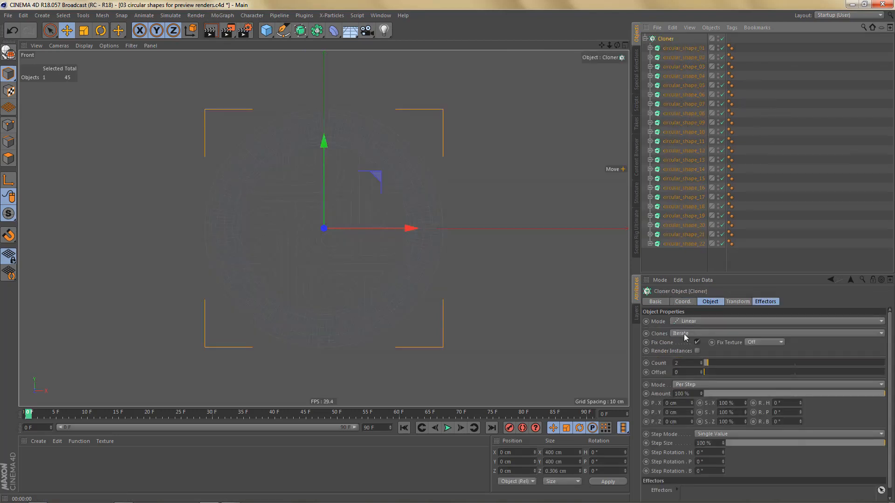
click(662, 334)
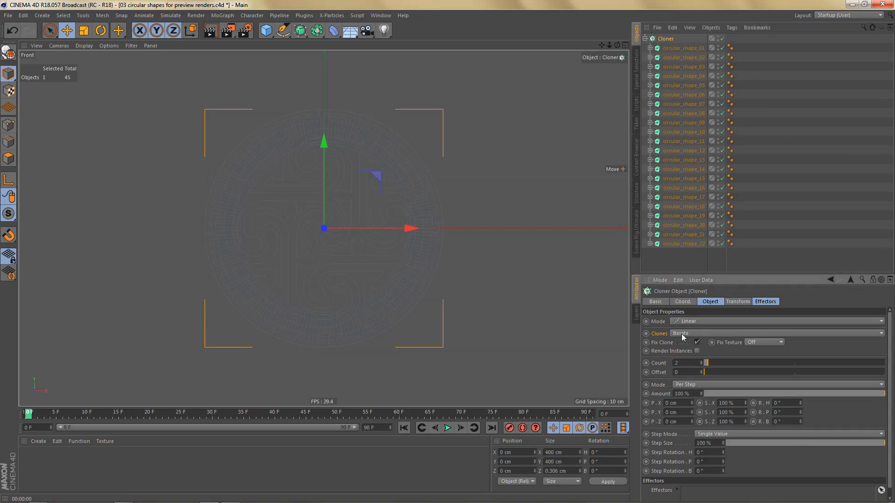
click(683, 337)
click(682, 371)
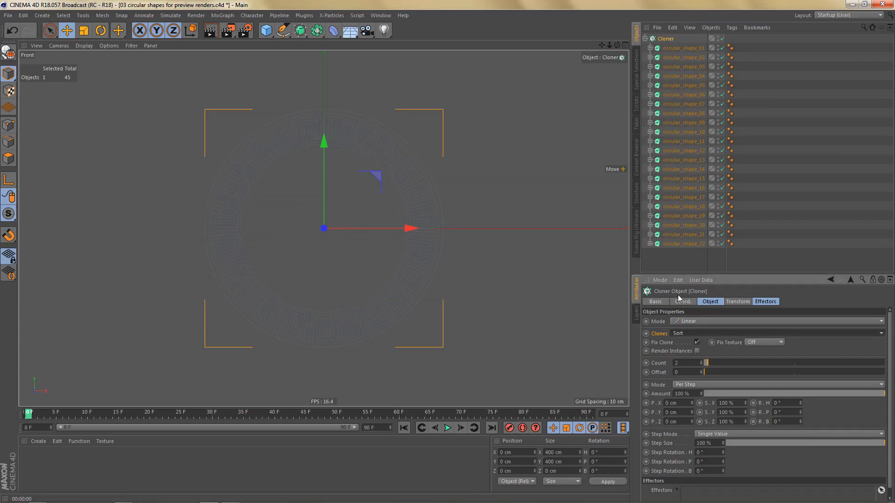
click(695, 362)
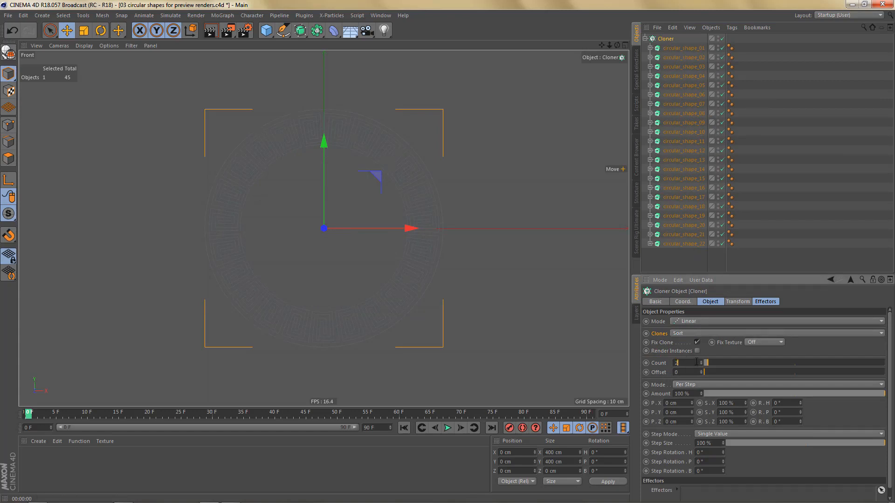
text(2)
key(Return)
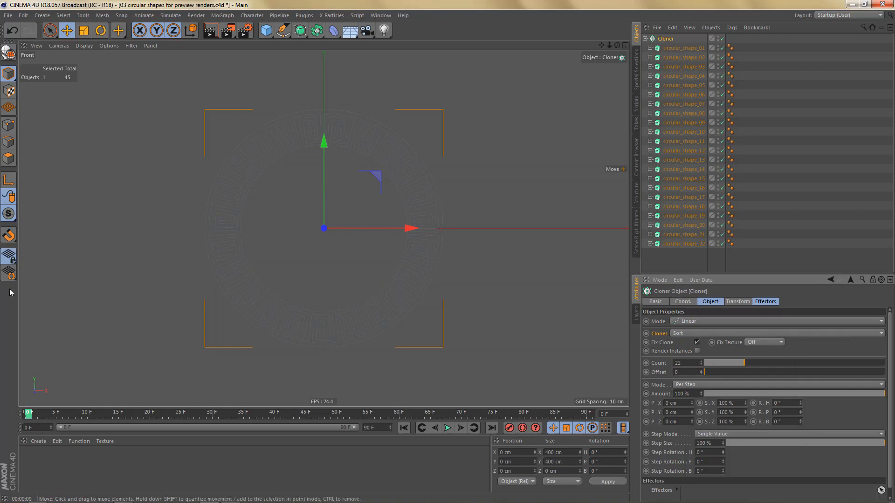
Step: Set the timeline to start at frame 1 and end at frame 22
drag(37, 428, 15, 428)
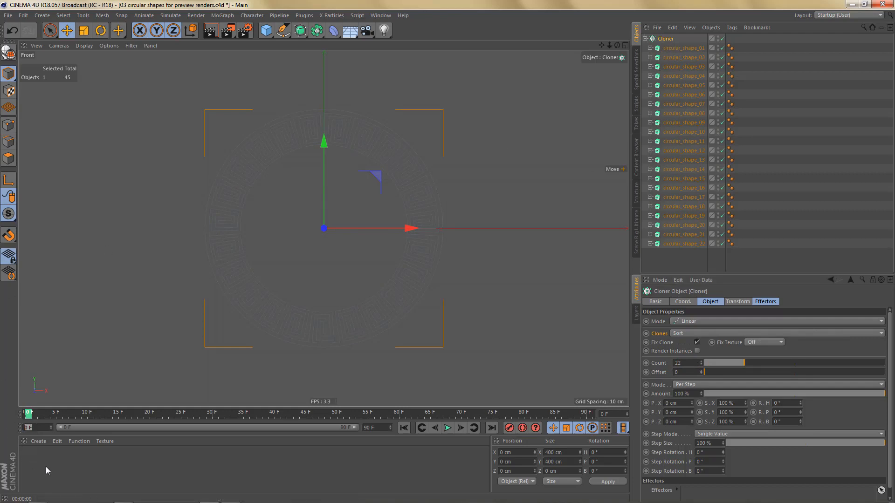
text(1)
key(Return)
click(368, 428)
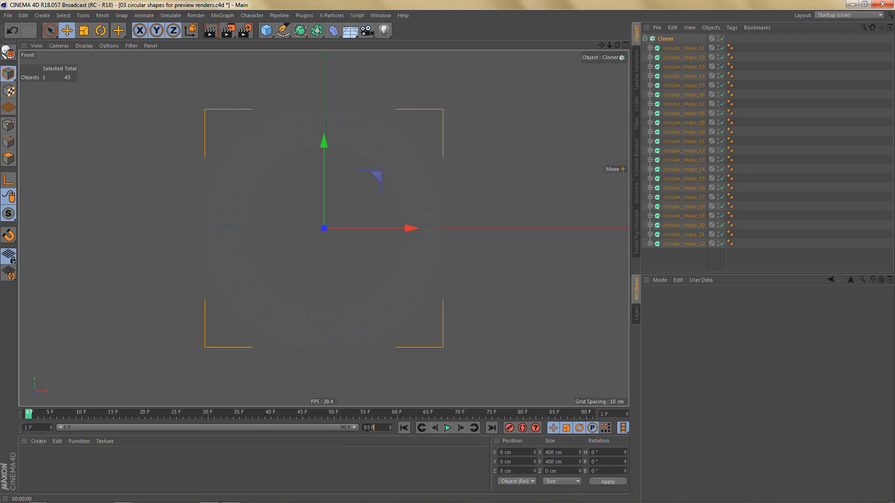
text(22)
key(Return)
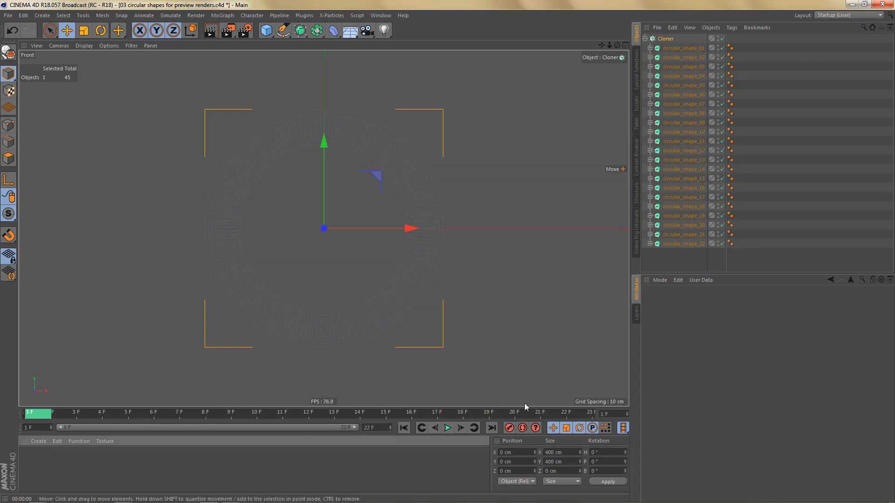
Step: Render the Cloner in the viewport to check the displayed shape, and expand its list of child shapes
click(645, 38)
click(659, 39)
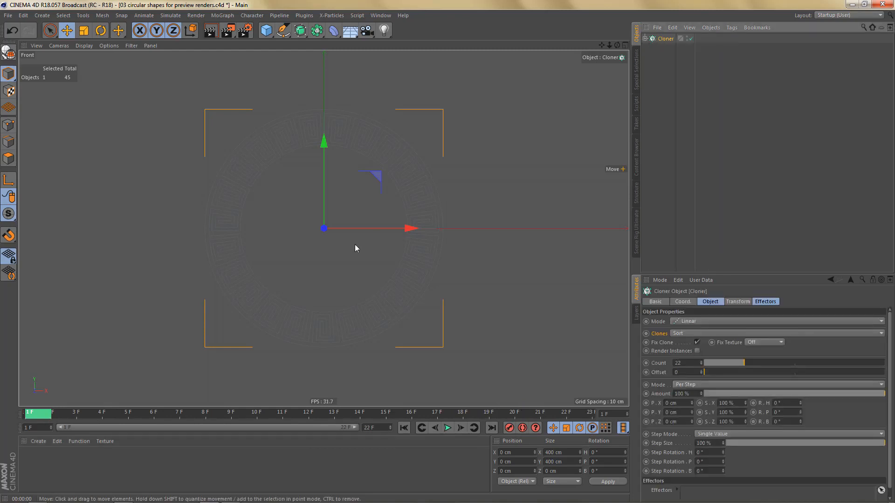
key(ctrl+r)
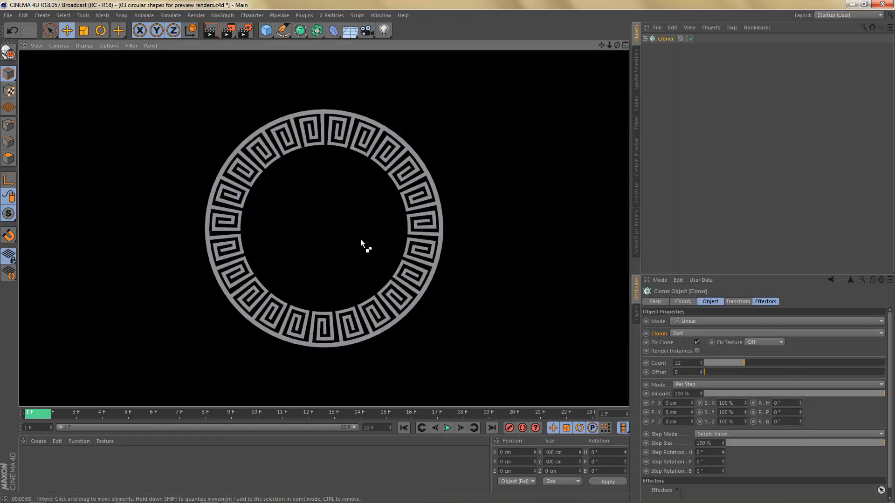
click(645, 39)
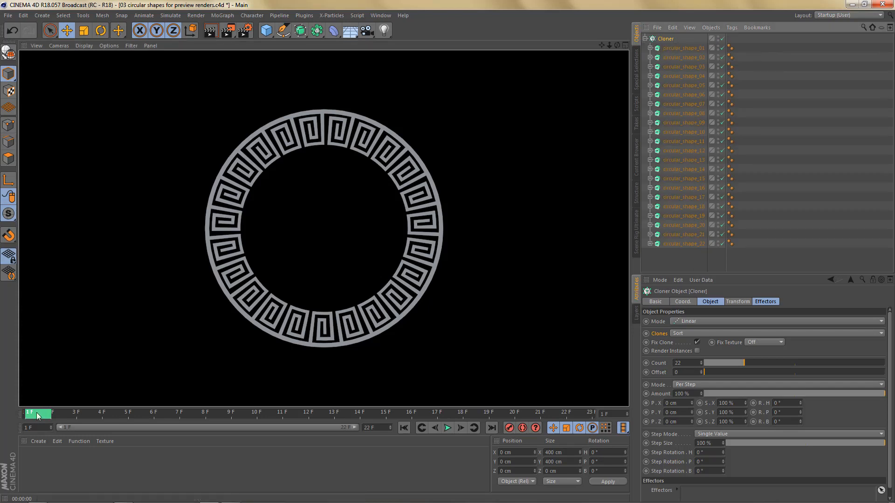
Step: Render the Cloner in the viewport at frame 2 and again at frame 1 to compare the displayed shapes
click(76, 414)
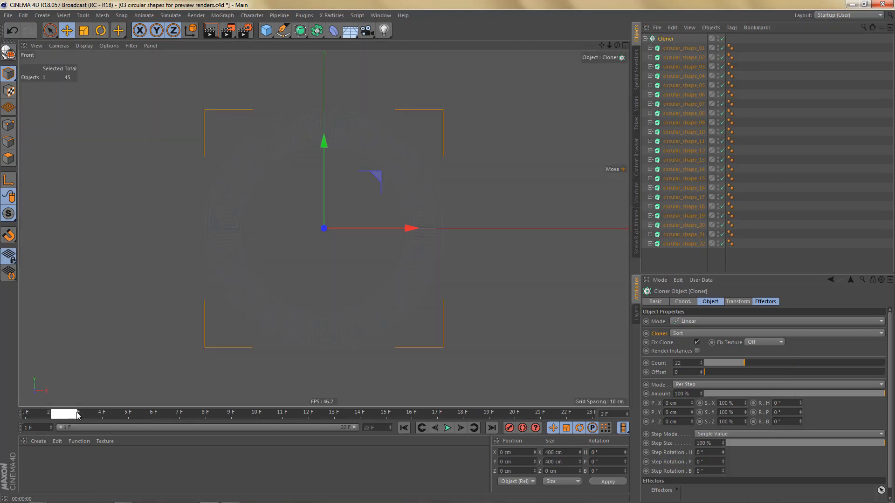
key(ctrl+r)
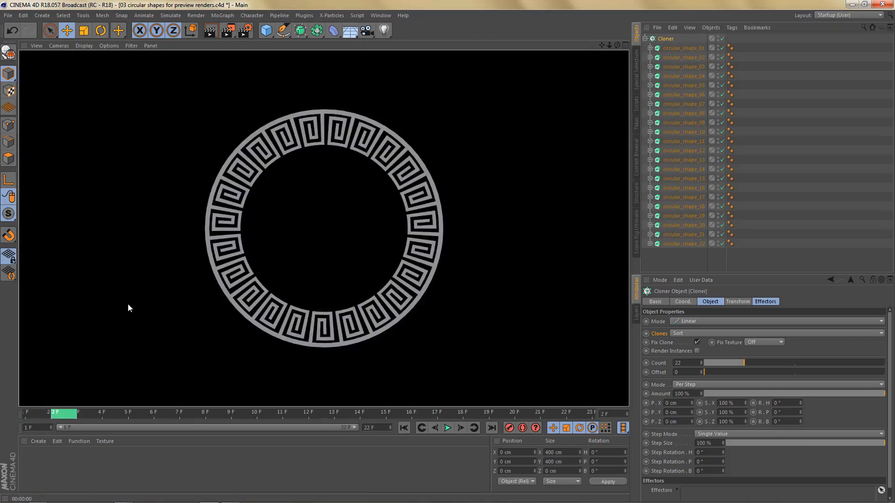
mouse_move(64, 414)
mouse_down()
mouse_move(211, 419)
mouse_move(217, 402)
mouse_move(17, 415)
mouse_up()
key(ctrl+r)
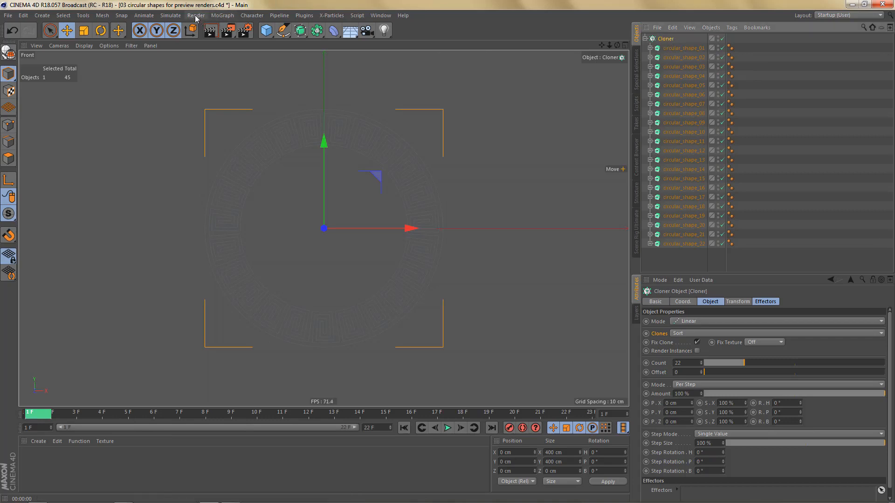
Step: Add a MoGraph Plain effector to the Cloner and turn off its Position transform
click(223, 17)
mouse_move(228, 26)
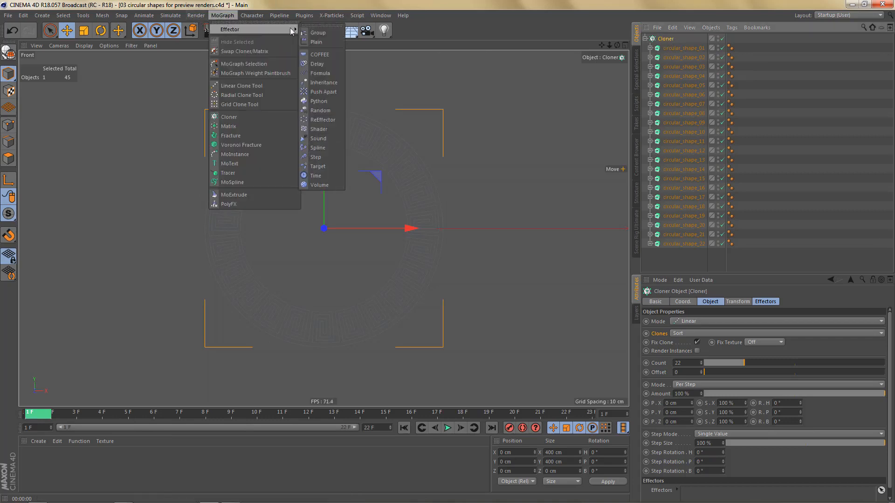
click(327, 41)
middle_click(325, 45)
middle_click(252, 172)
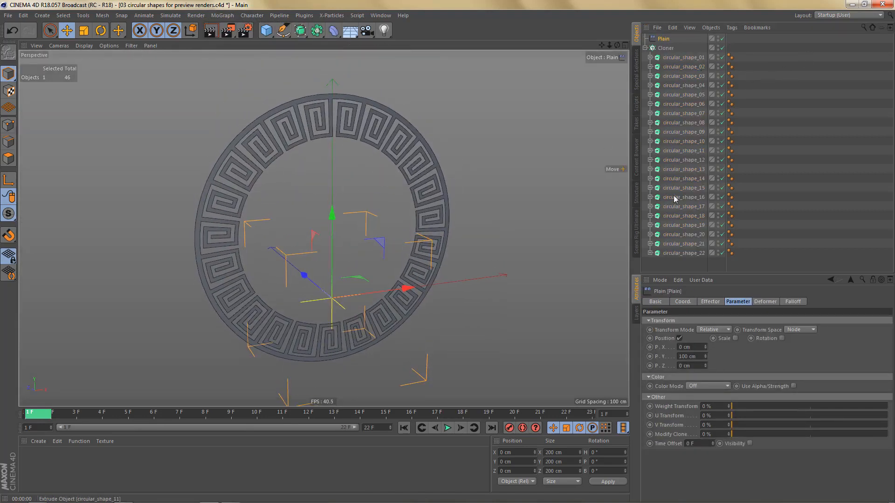
click(680, 339)
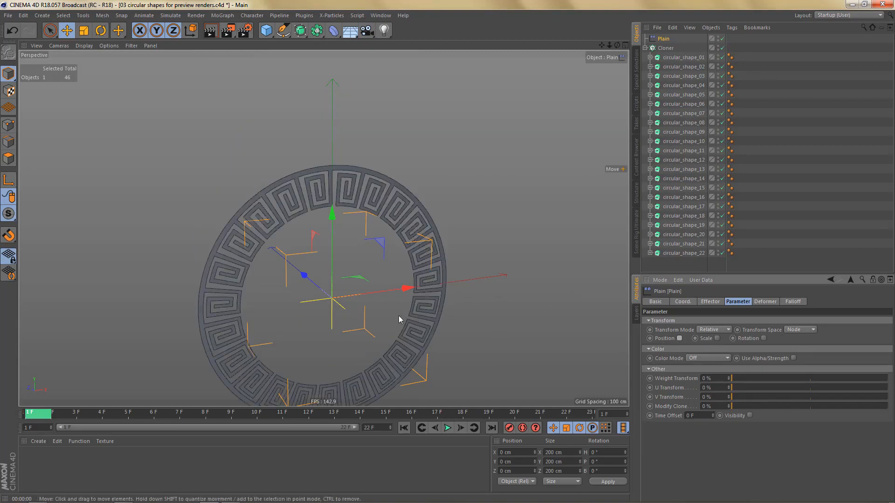
alt+middle_drag(398, 315, 394, 266)
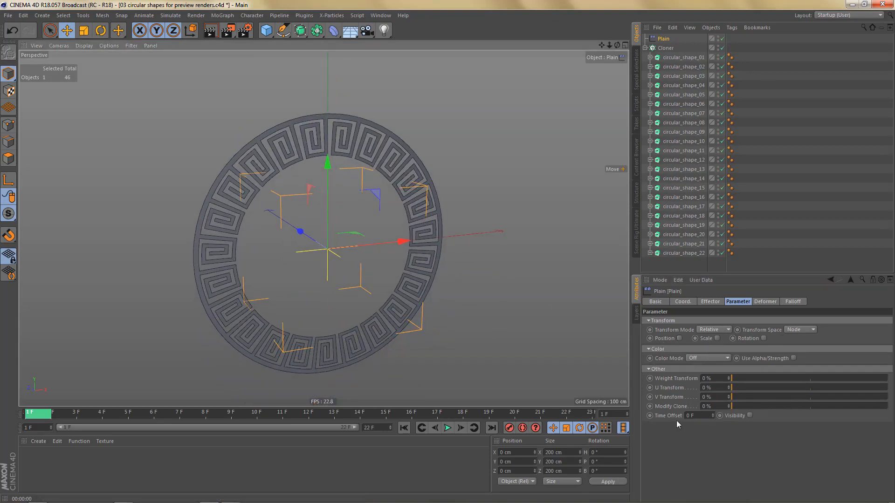
Step: Keyframe the Plain effector's Modify Clone at 0% on frame 1 and 100% on frame 22
click(672, 408)
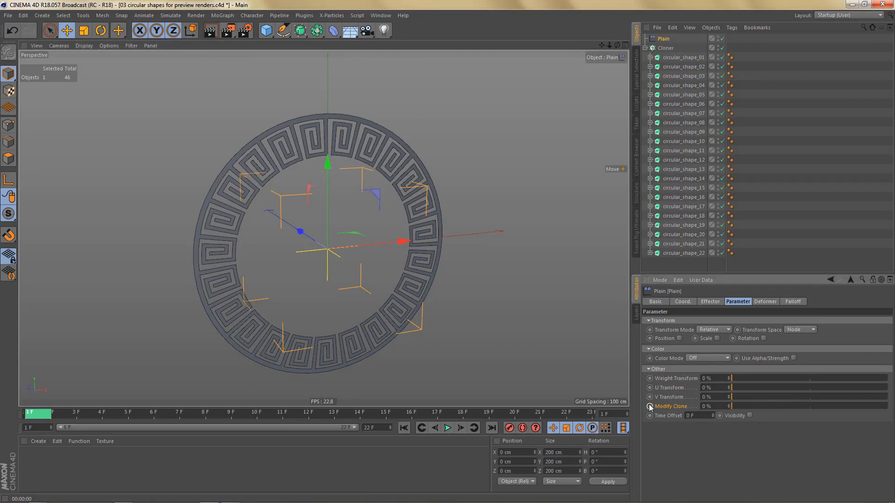
click(722, 406)
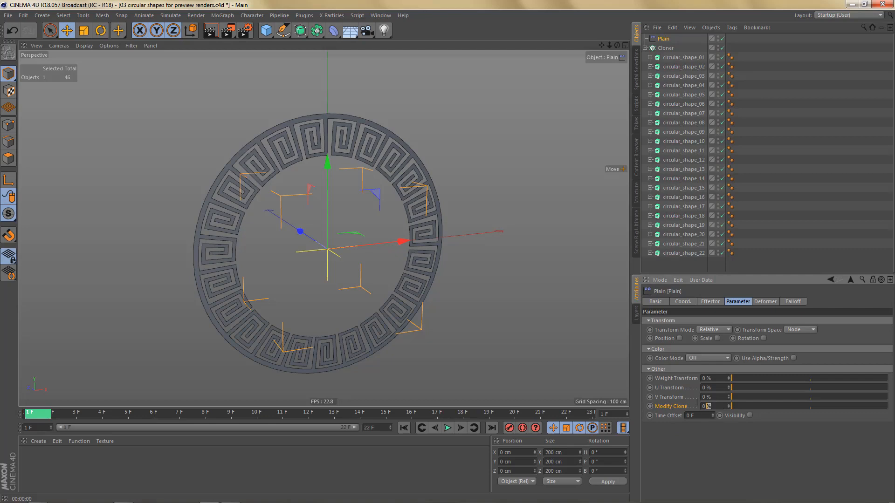
click(650, 406)
click(492, 428)
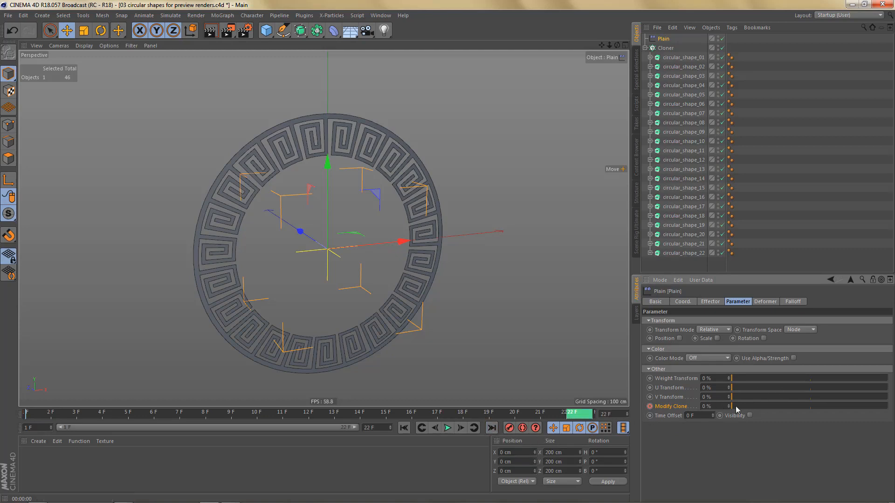
drag(737, 406, 888, 406)
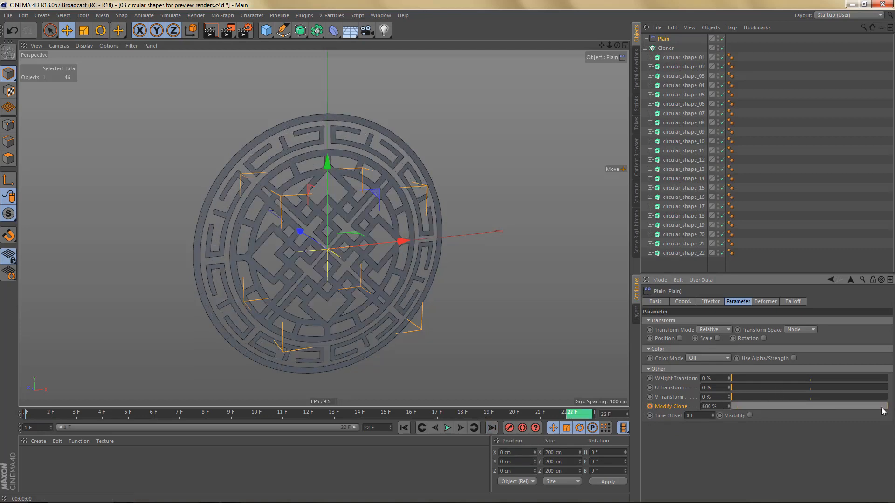
click(650, 407)
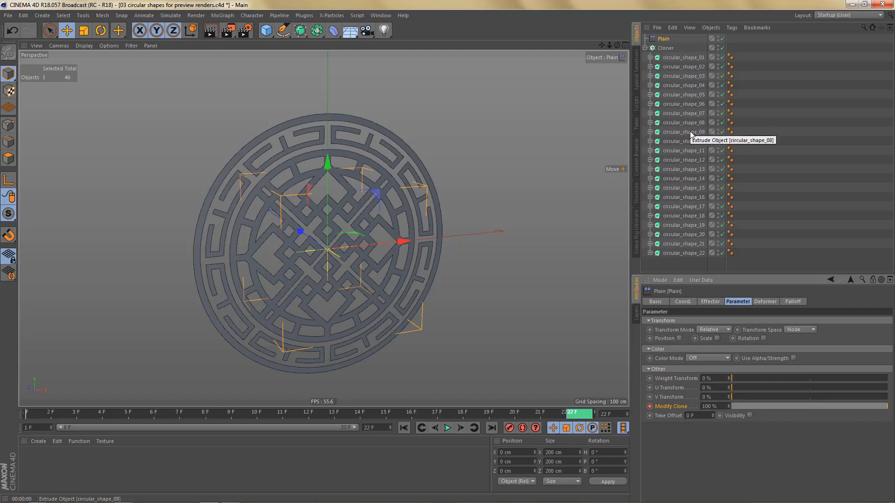
Step: Set both Modify Clone keyframes to linear interpolation in the effector's F-curve
right_click(677, 409)
mouse_move(700, 340)
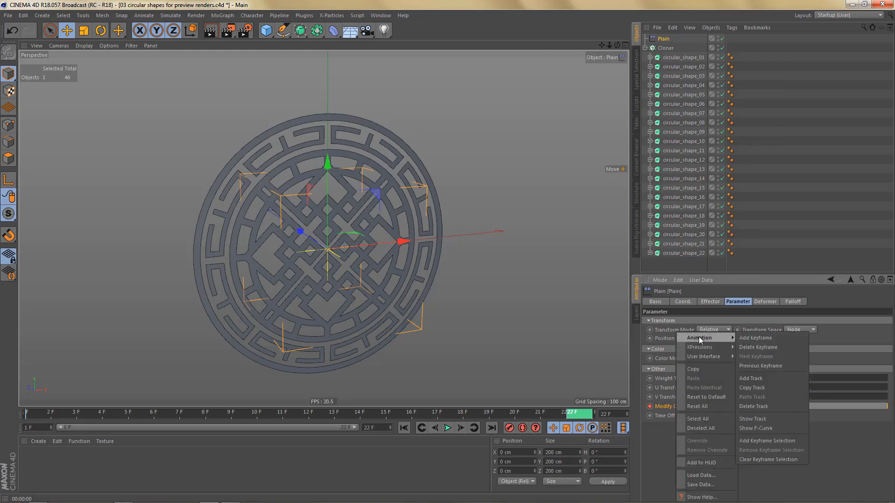
click(753, 429)
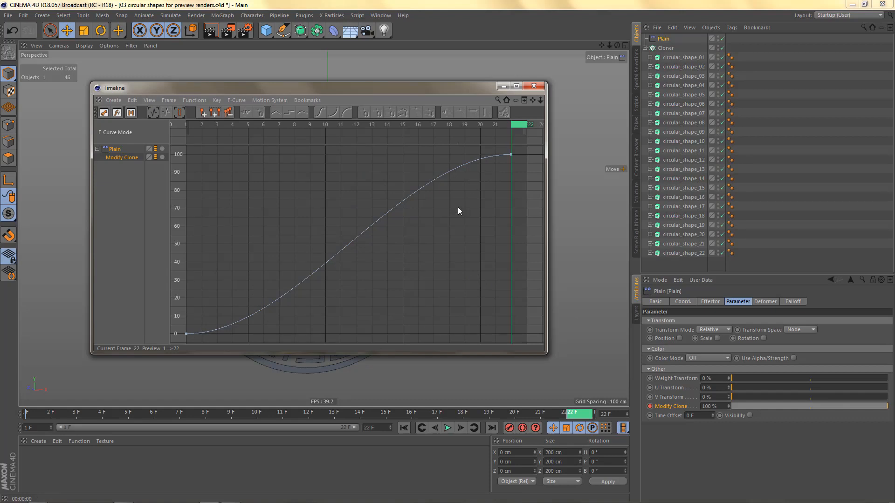
key(ctrl+a)
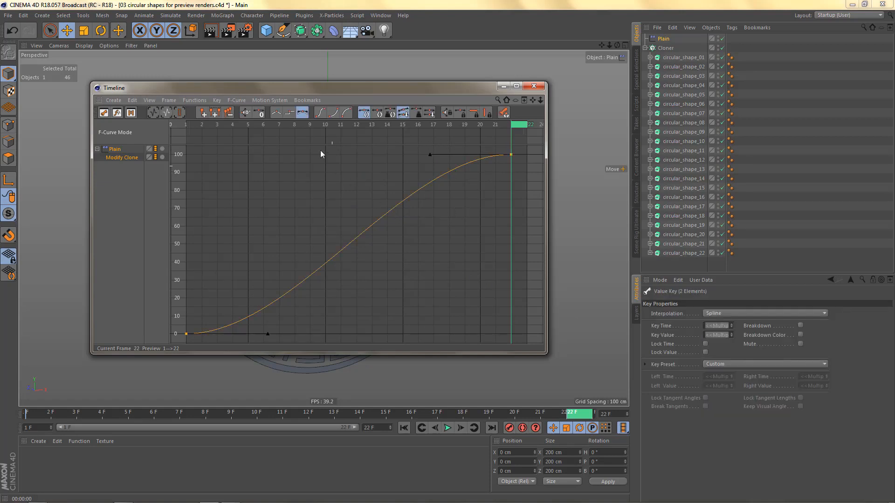
click(278, 114)
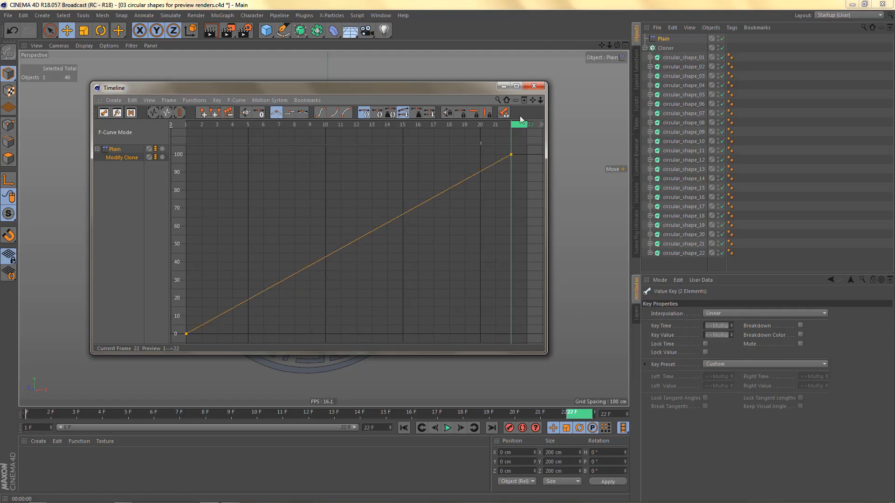
click(534, 86)
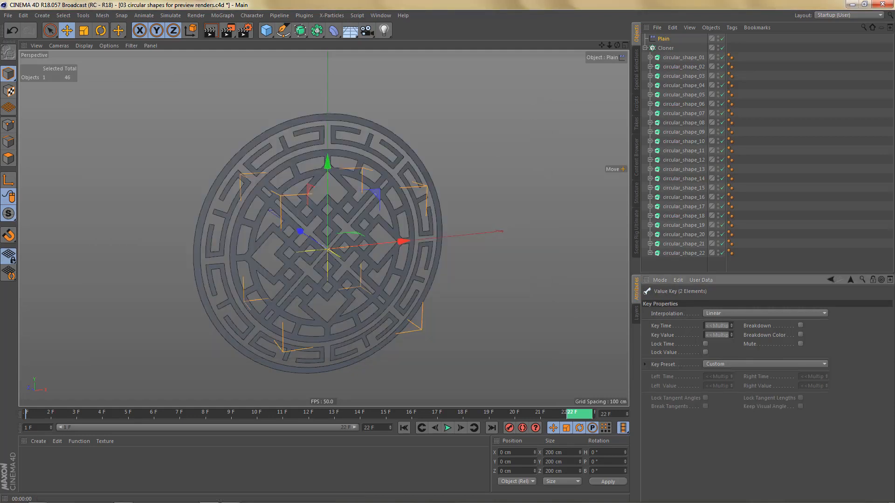
Step: Play and step through the animation from frame 1 to frame 13, and render that frame to check the shape shown
click(404, 428)
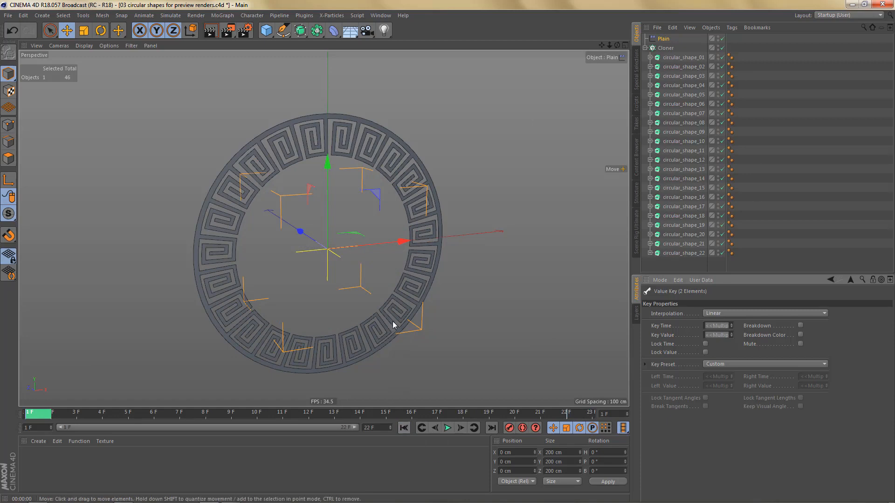
click(461, 427)
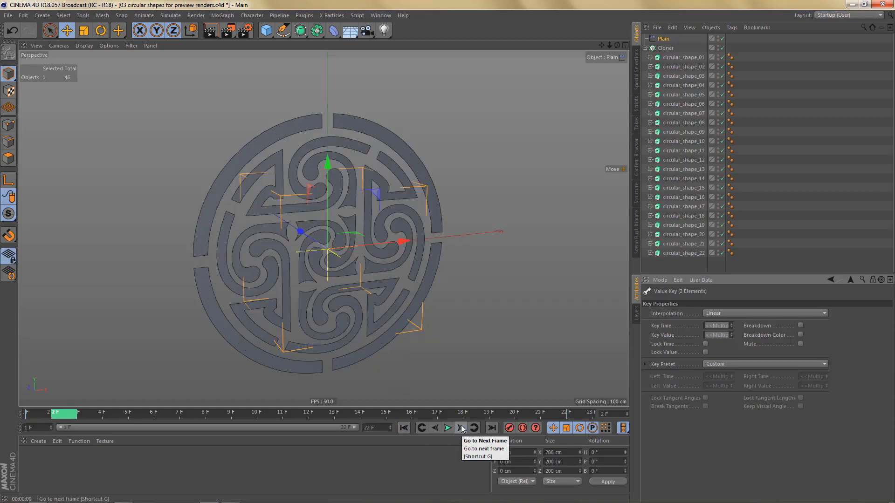
click(449, 428)
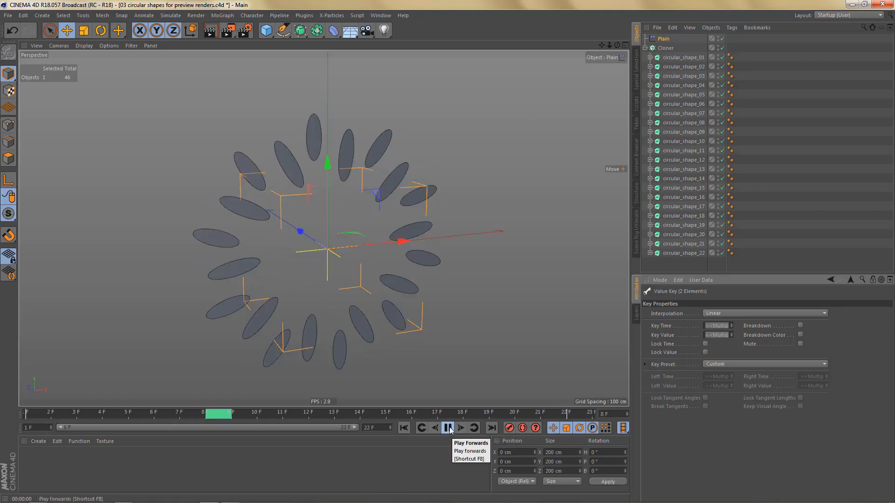
click(449, 428)
click(461, 428)
click(461, 428)
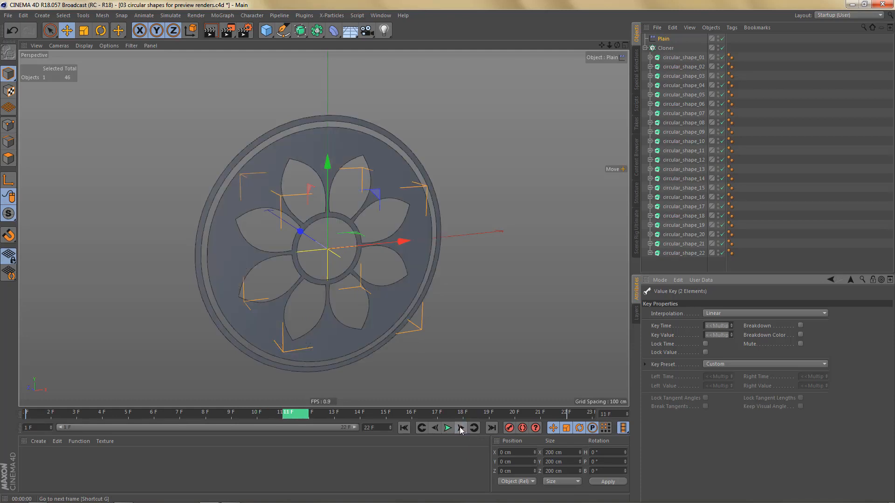
click(461, 428)
click(462, 428)
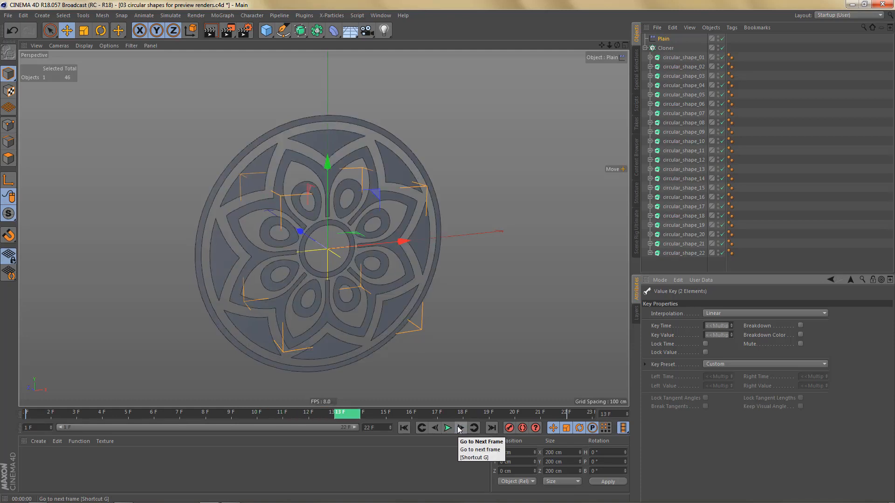
key(ctrl+r)
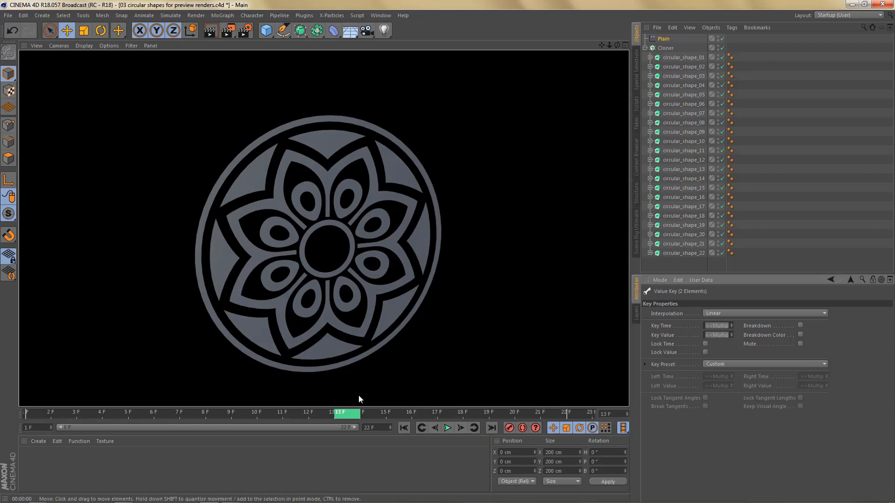
Step: Create a white material with Reflectance disabled, the Oren-Nayar color model and the color value V at 100%
double_click(35, 464)
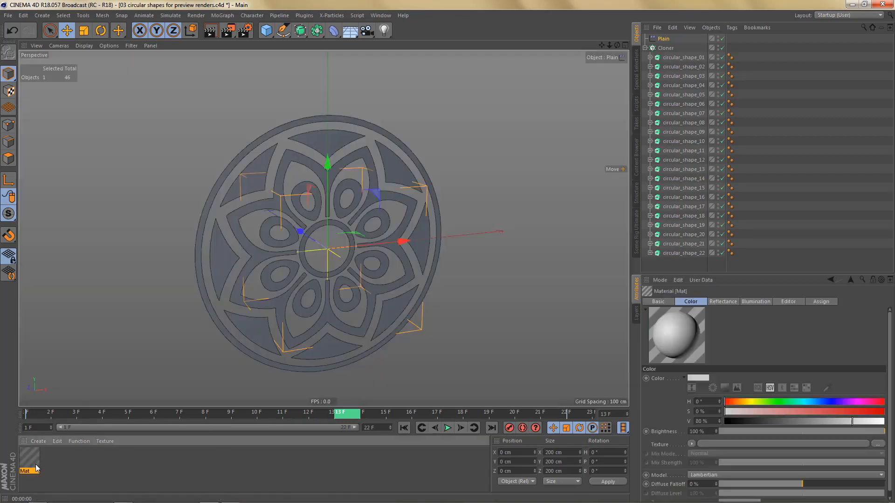
double_click(28, 460)
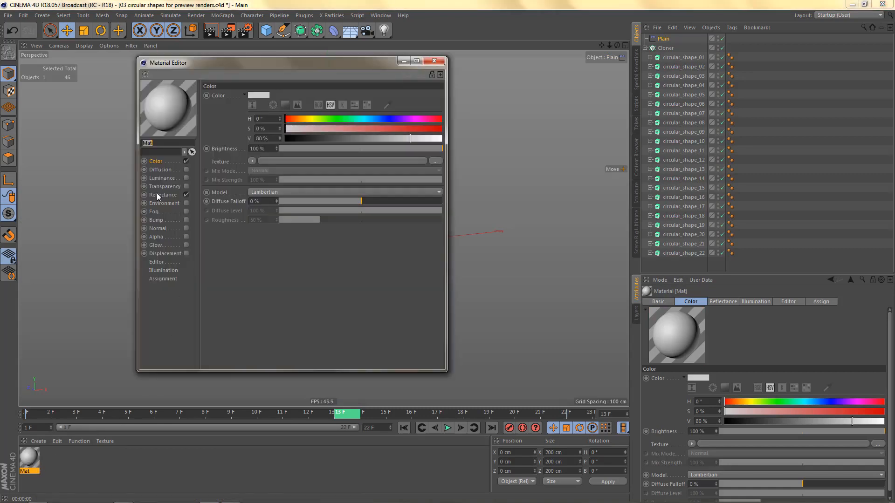
click(186, 195)
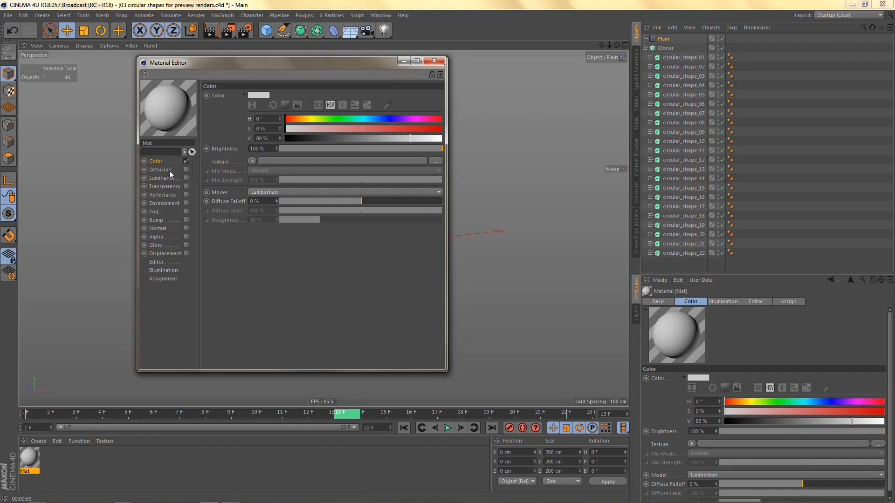
click(262, 192)
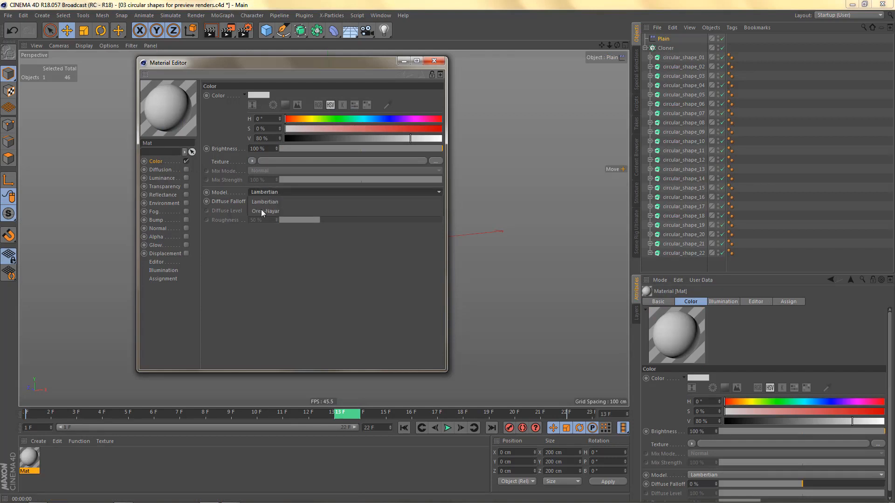
click(267, 211)
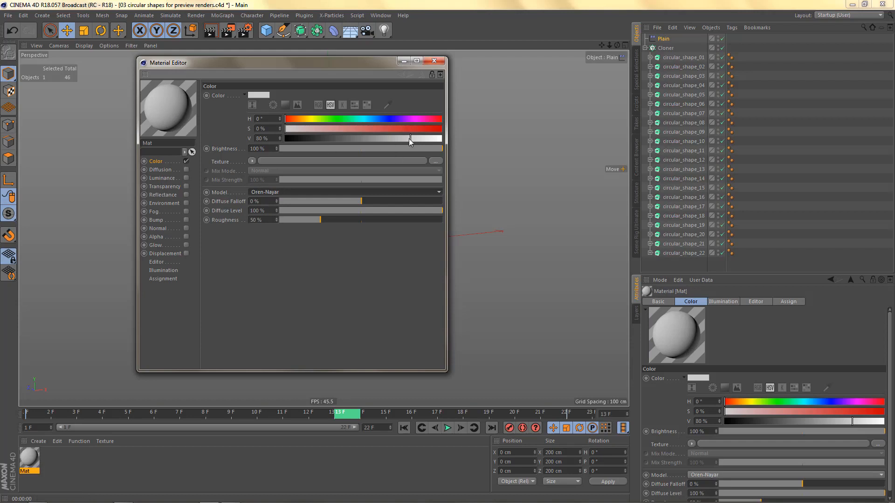
drag(410, 138, 458, 143)
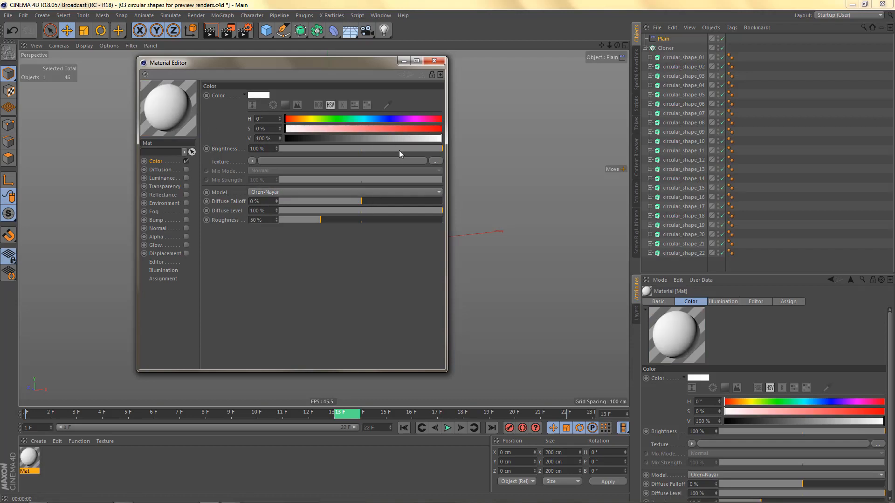
click(434, 61)
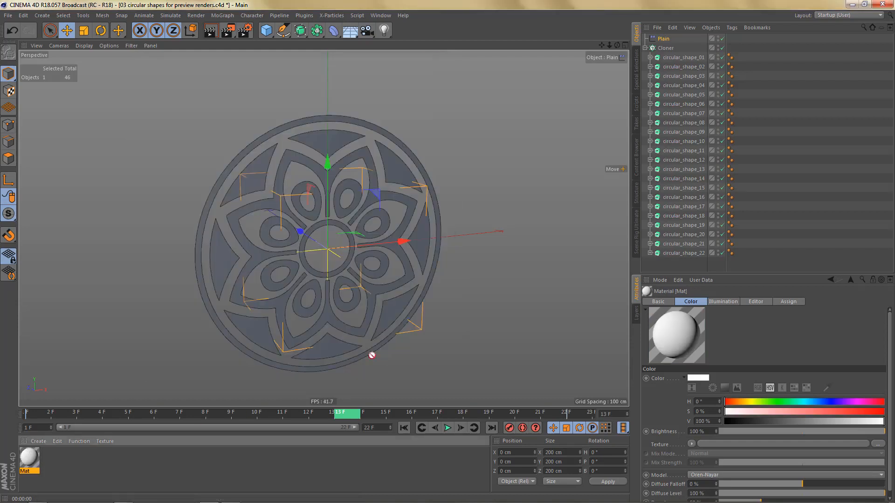
Step: Apply the white material to the Cloner and render the viewport to check it
drag(372, 355, 668, 48)
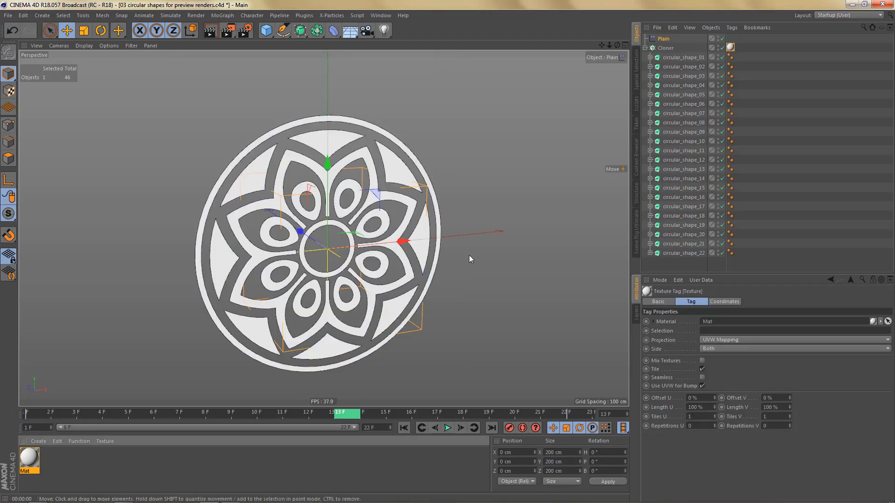
key(ctrl+r)
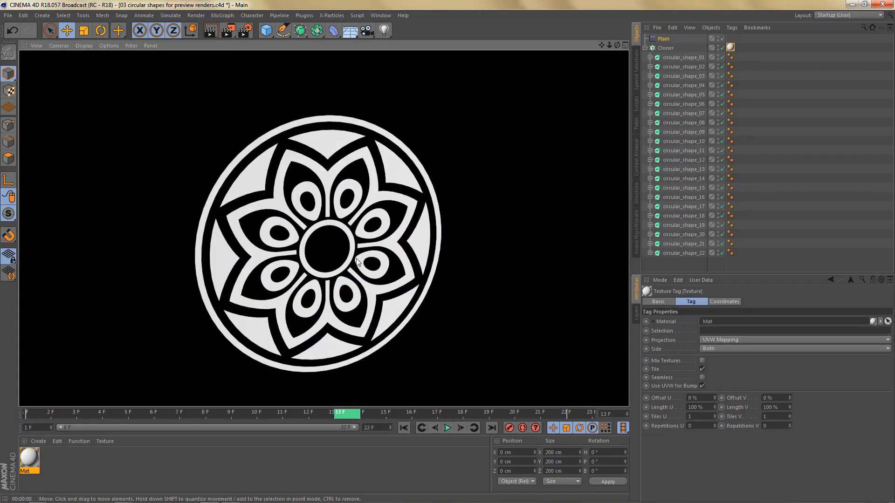
click(227, 462)
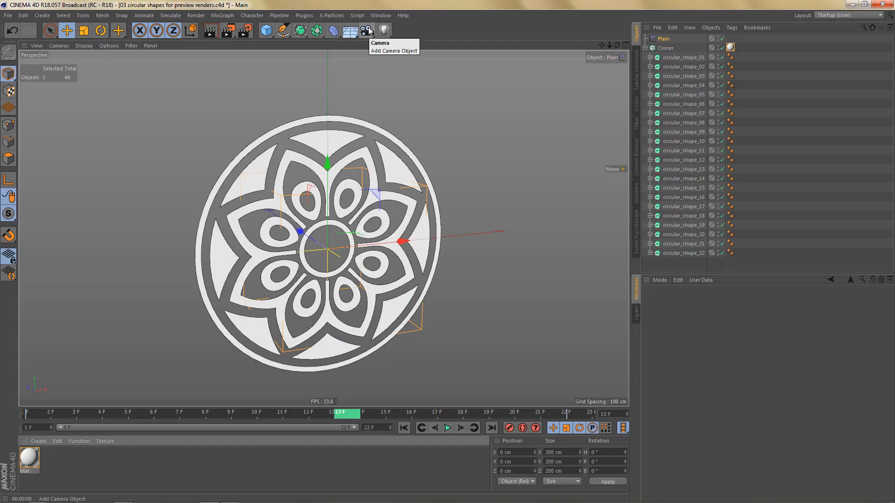
Step: Add a camera, reset its PSR, look through it, back it away to frame the shape, and render the view to check it
click(367, 30)
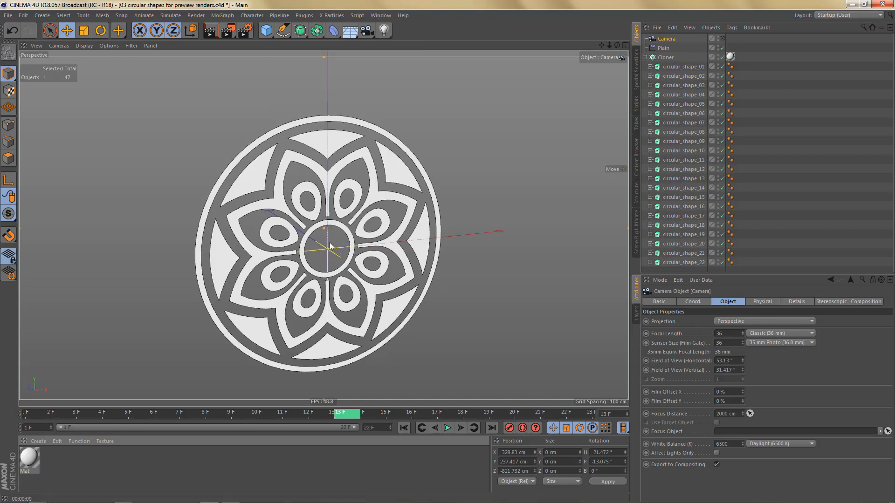
click(252, 15)
mouse_move(261, 39)
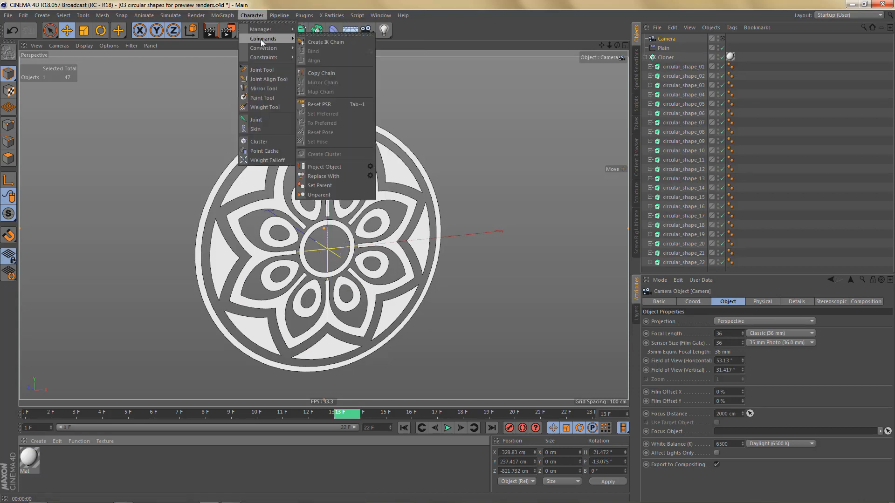
click(321, 104)
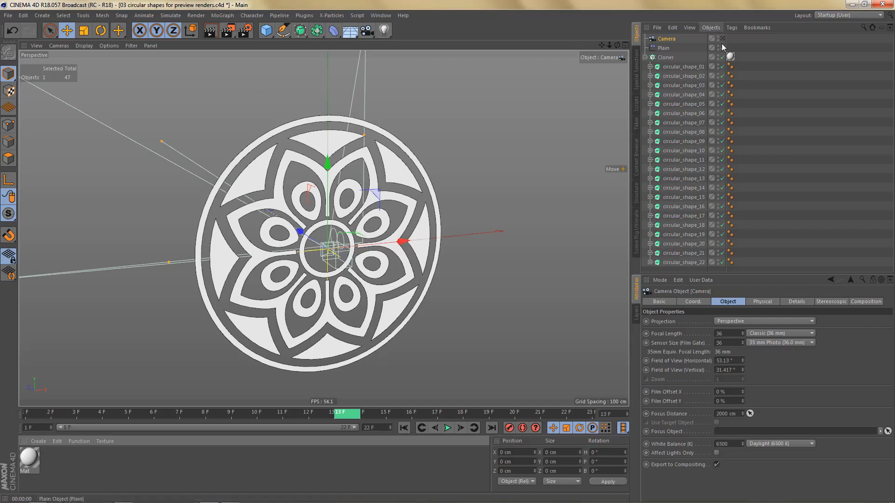
click(723, 39)
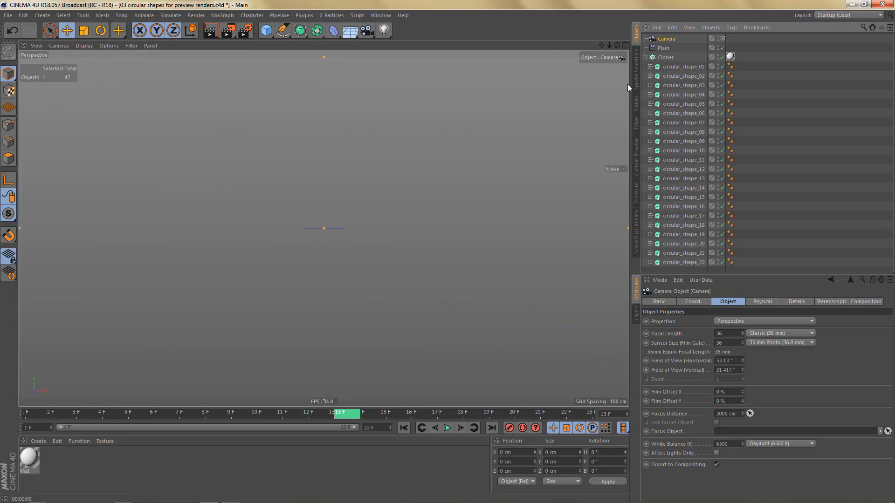
scroll(424, 201, down, 5)
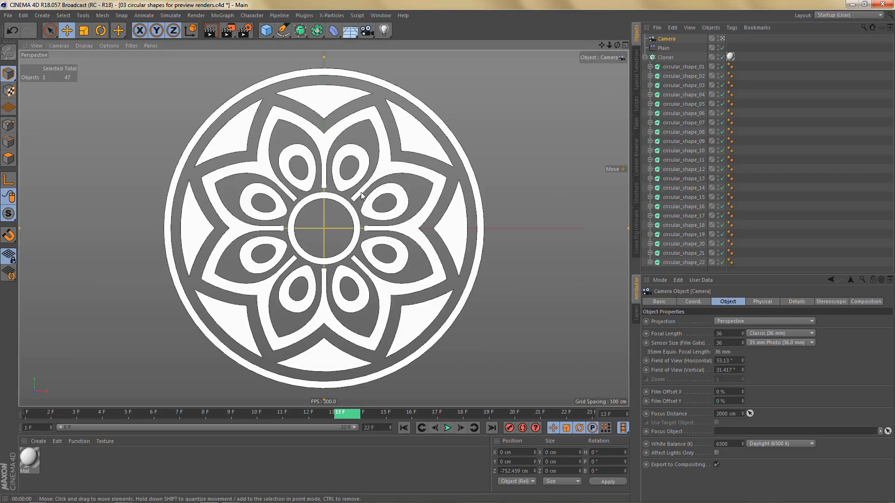
key(ctrl+r)
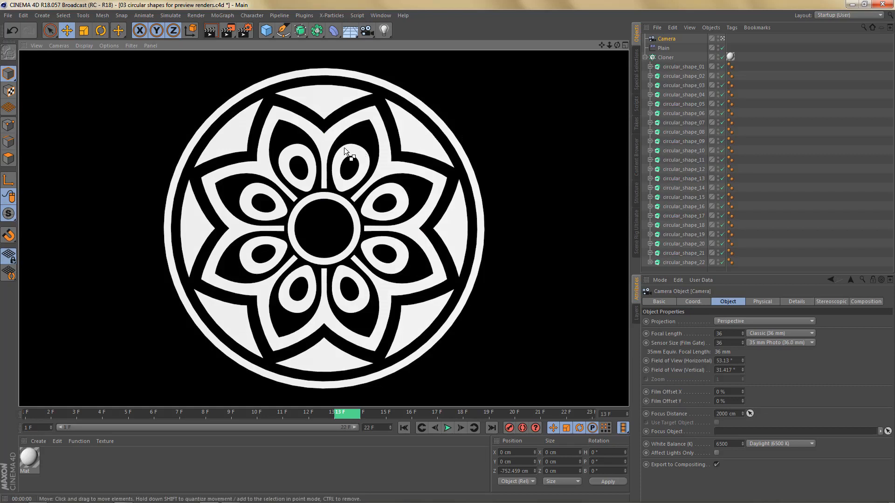
Step: Set the render output to 512 x 512 pixels with Lock Ratio off and the frame range to All Frames
key(ctrl+b)
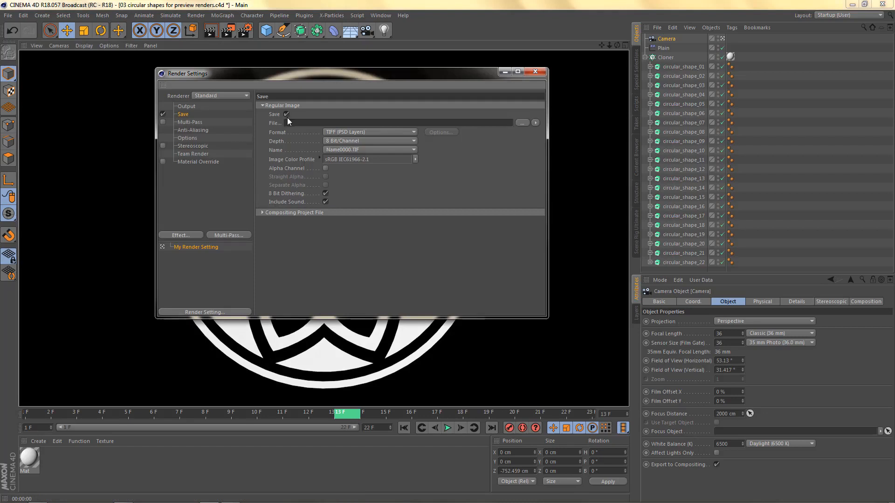
click(186, 107)
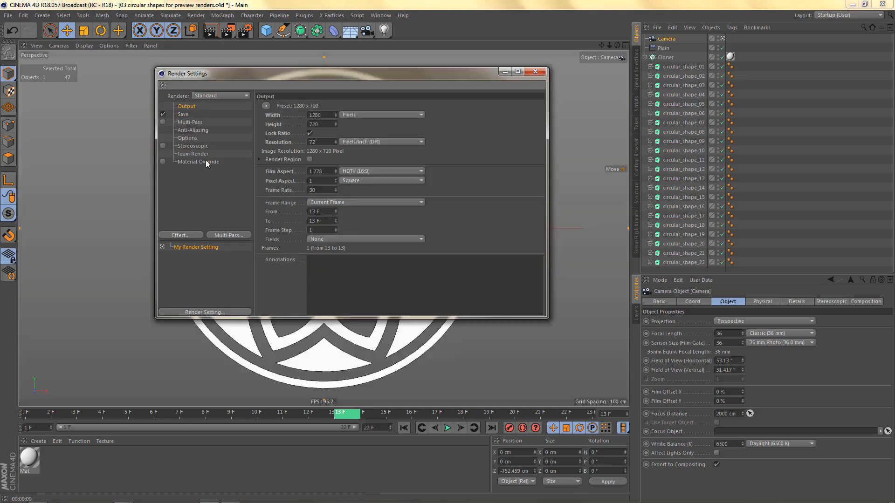
click(311, 133)
click(327, 115)
text(512)
key(Tab)
text(51)
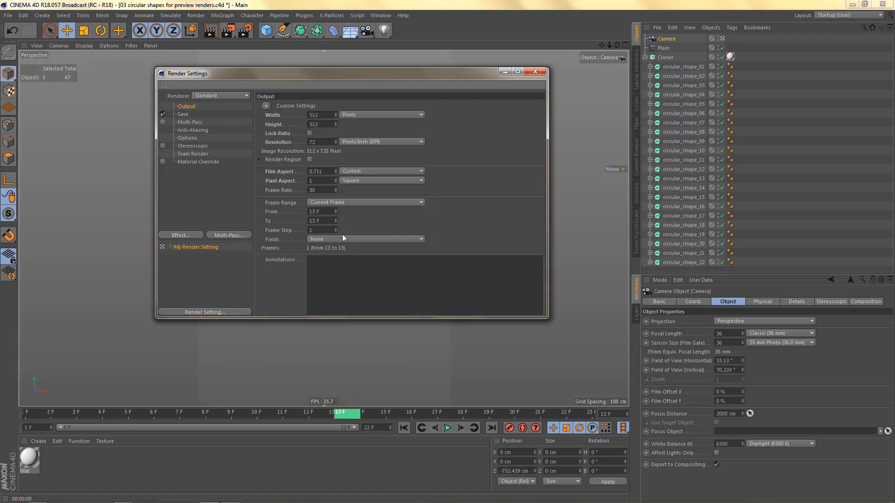
key(Return)
click(329, 202)
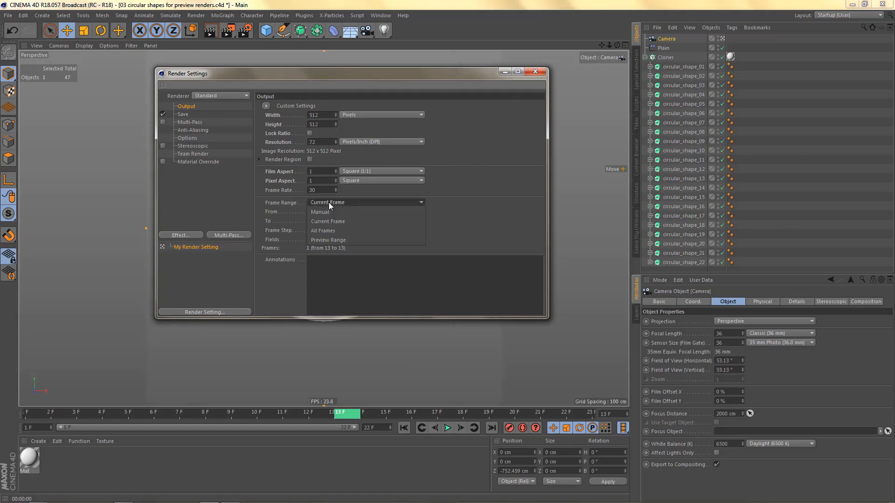
click(339, 231)
click(535, 72)
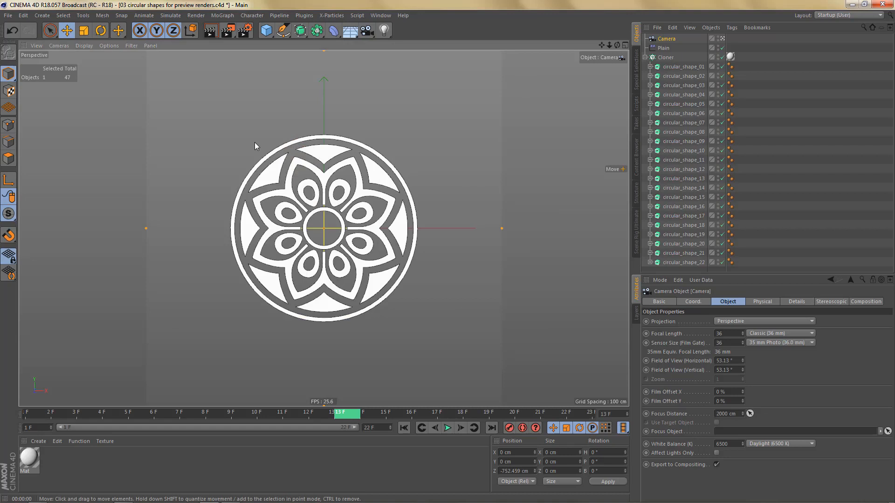
Step: Set the viewport's tinted border opacity to 100%, and frame the Cloner in the camera view
key(shift+v)
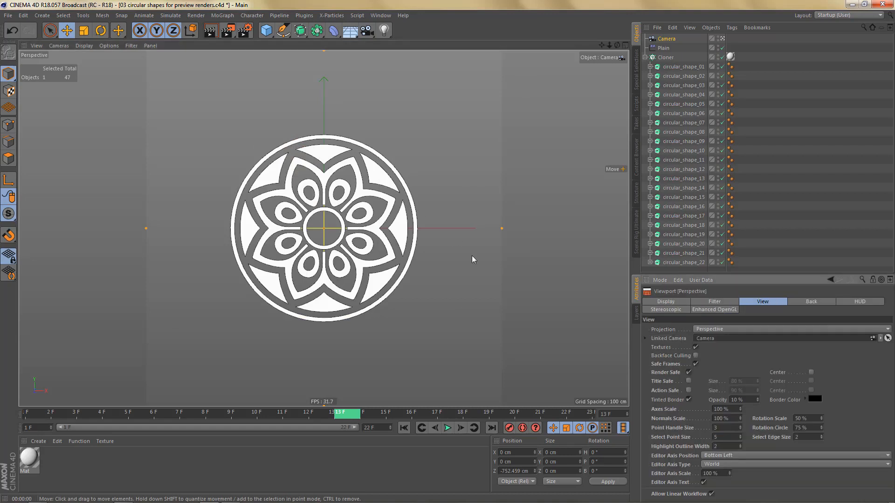
click(688, 373)
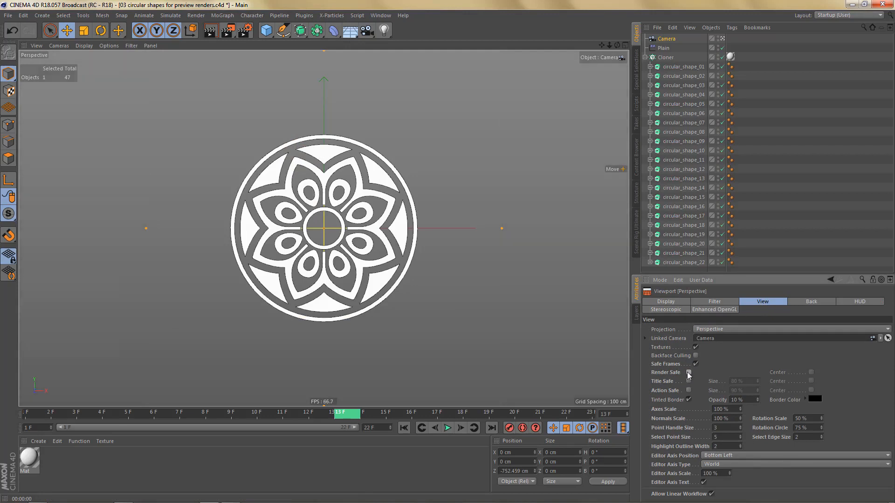
click(688, 373)
drag(757, 398, 757, 378)
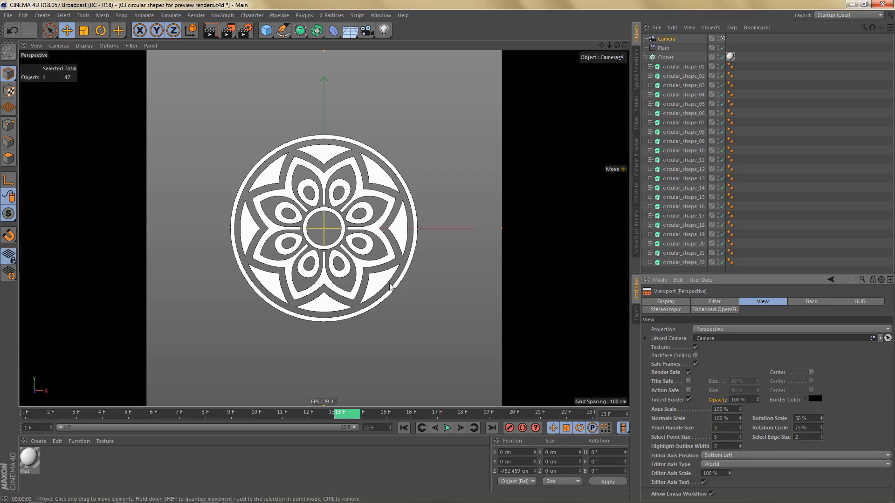
click(665, 58)
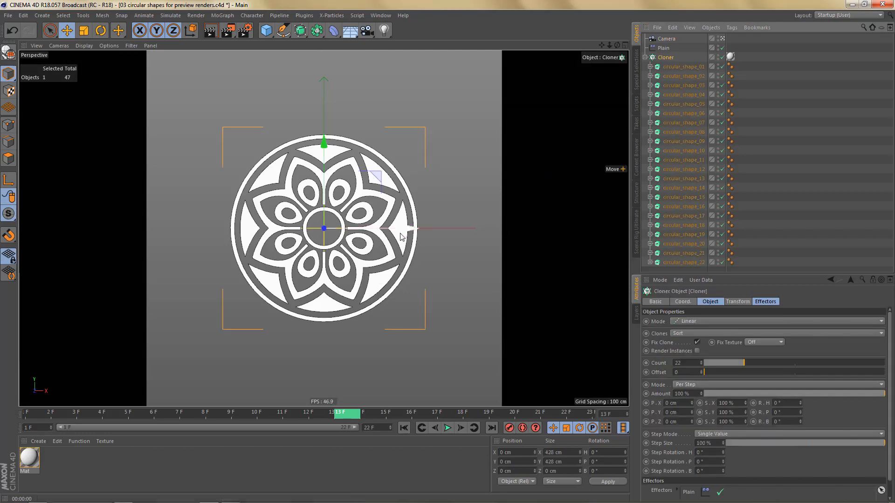
key(o)
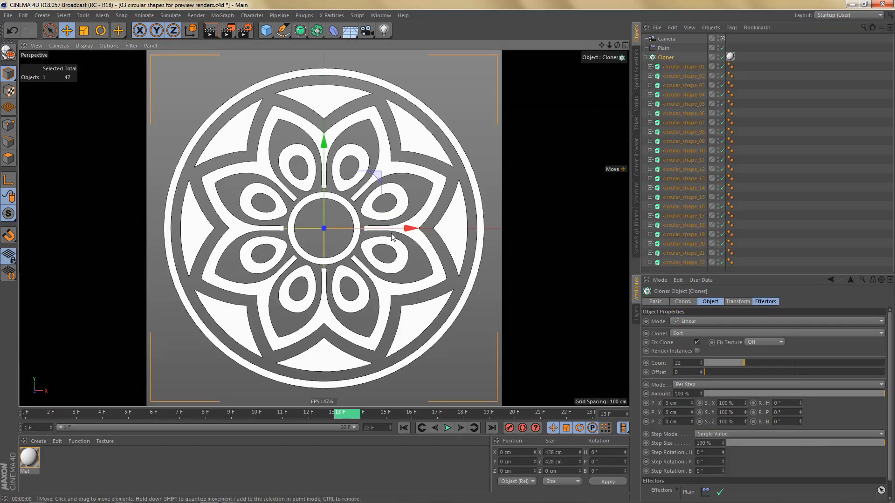
Step: Set the frame range to Current Frame and render frame 13 to the Picture Viewer to check the framing
key(ctrl+b)
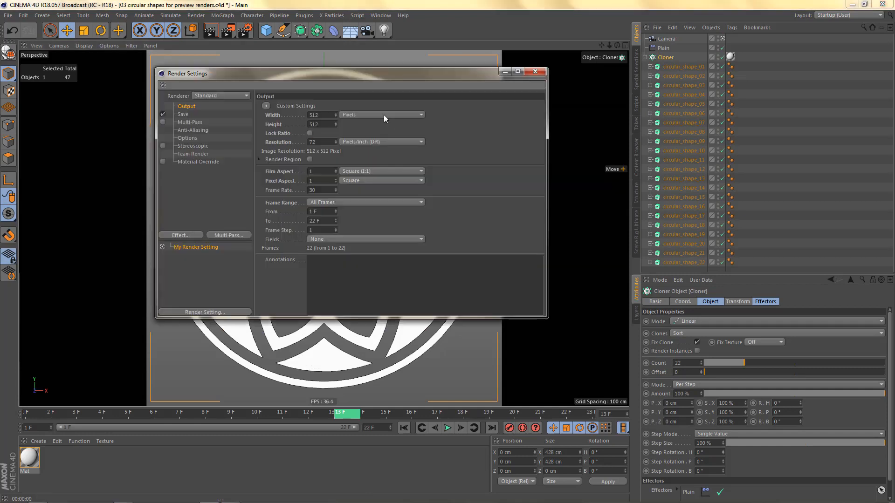
click(328, 202)
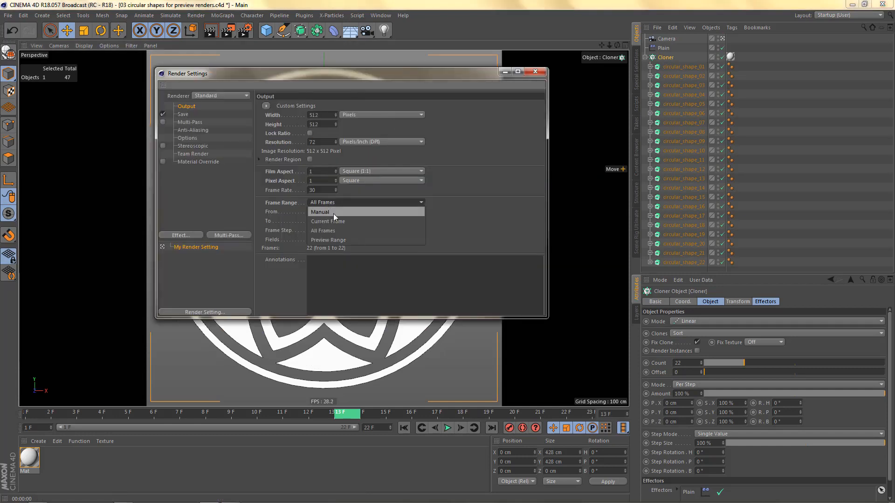
click(342, 222)
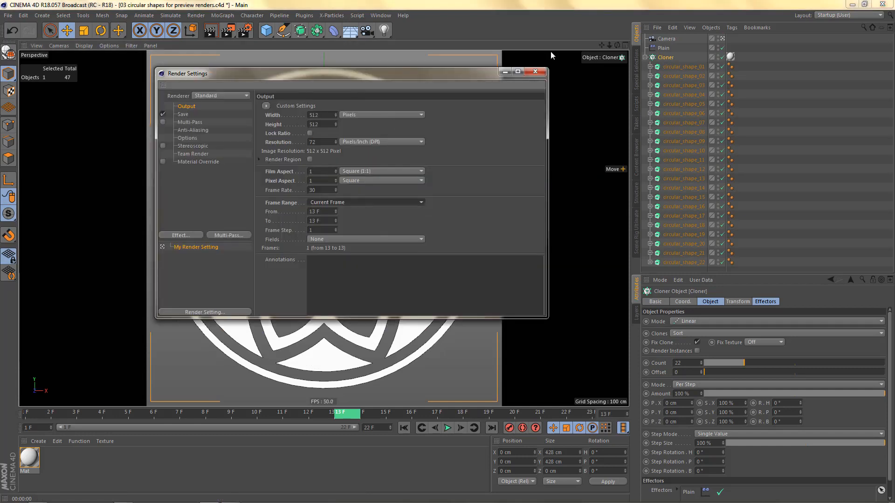
click(536, 72)
key(shift+r)
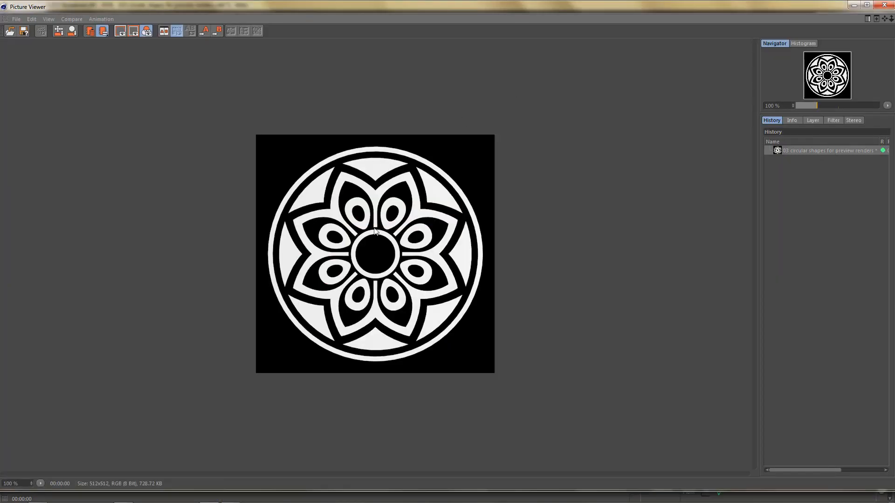
click(884, 5)
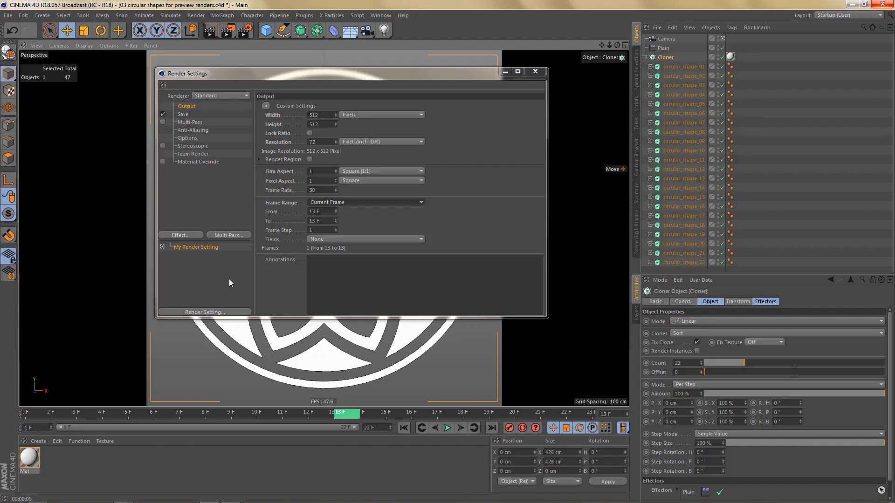
Step: Render frame 1 to the Picture Viewer, and dolly the camera slightly so the ring shape nearly fills the square frame
drag(351, 414, 12, 422)
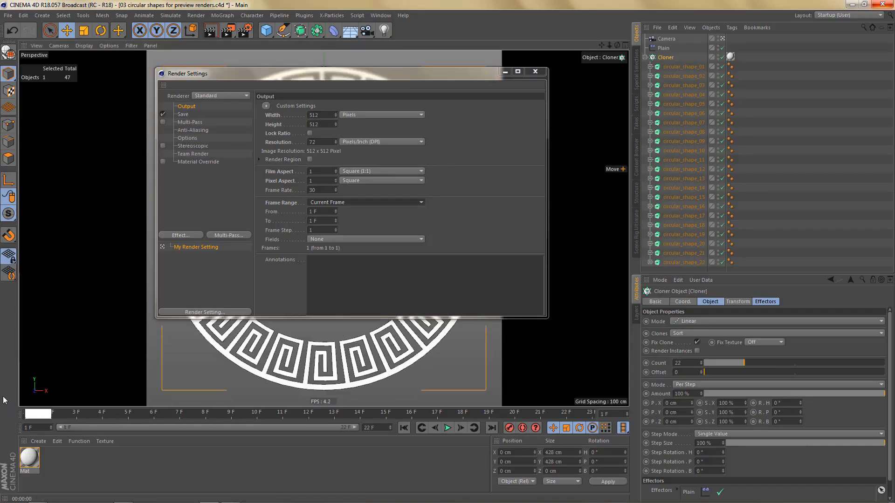
key(shift+r)
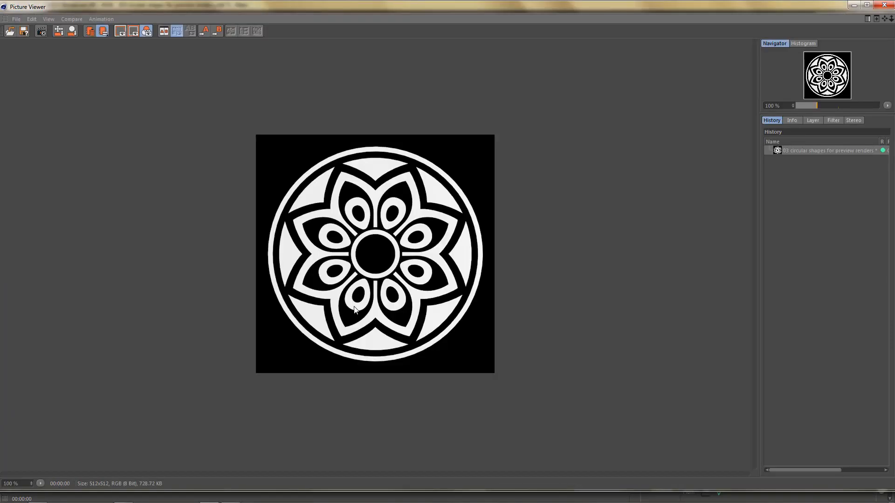
click(884, 5)
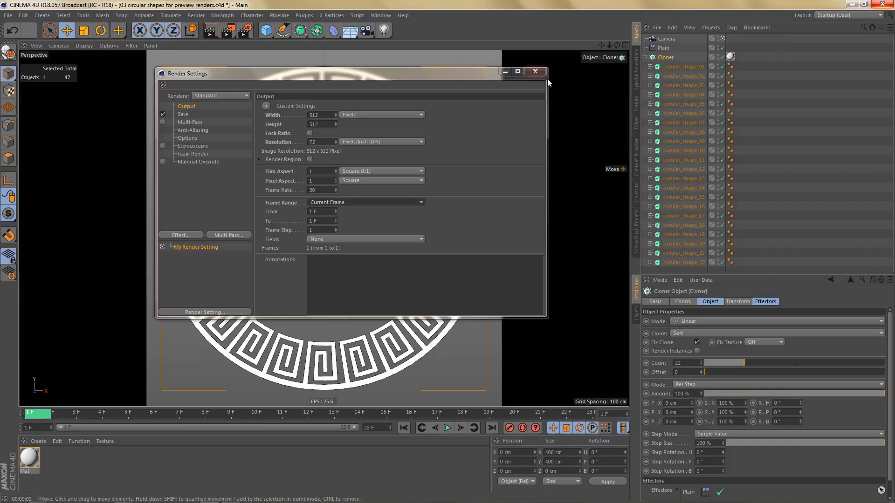
click(536, 72)
drag(610, 48, 623, 48)
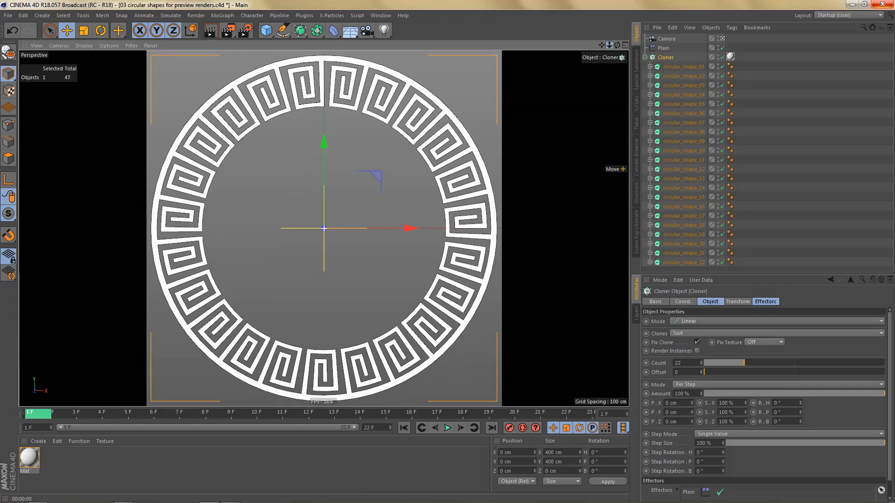
drag(610, 45, 612, 46)
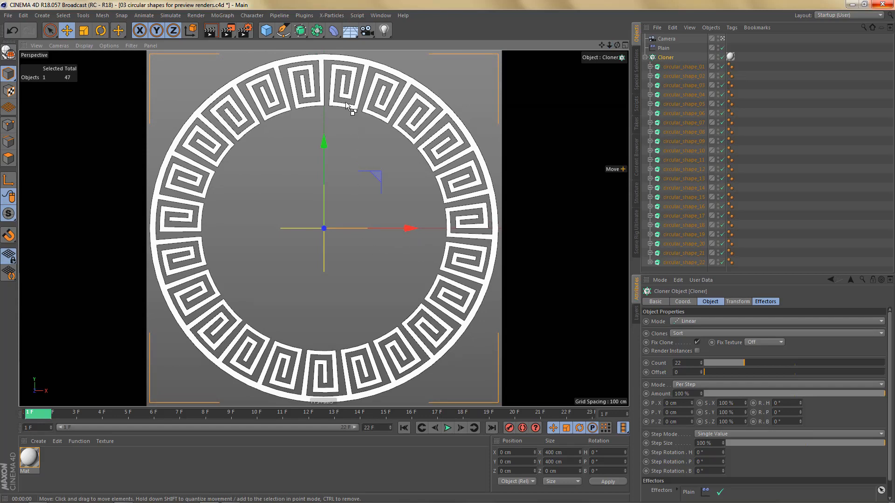
Step: Set the frame range to All Frames and render the 22-frame sequence to the Picture Viewer
key(ctrl+b)
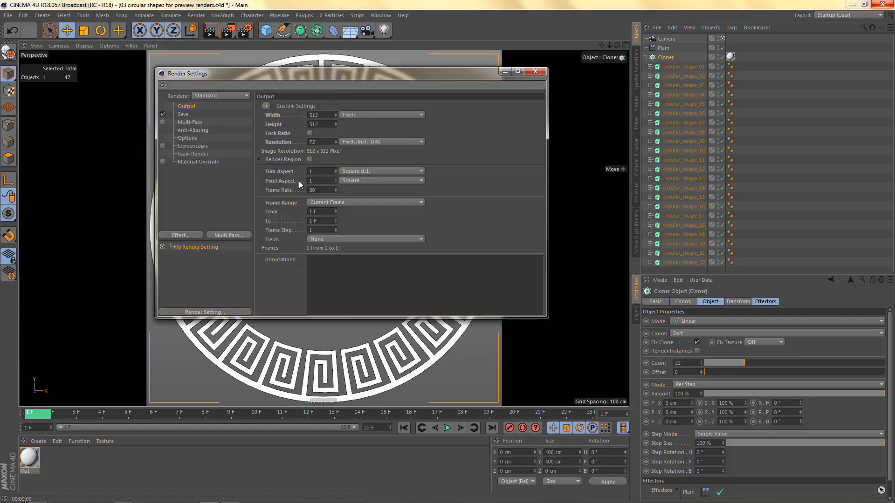
click(332, 203)
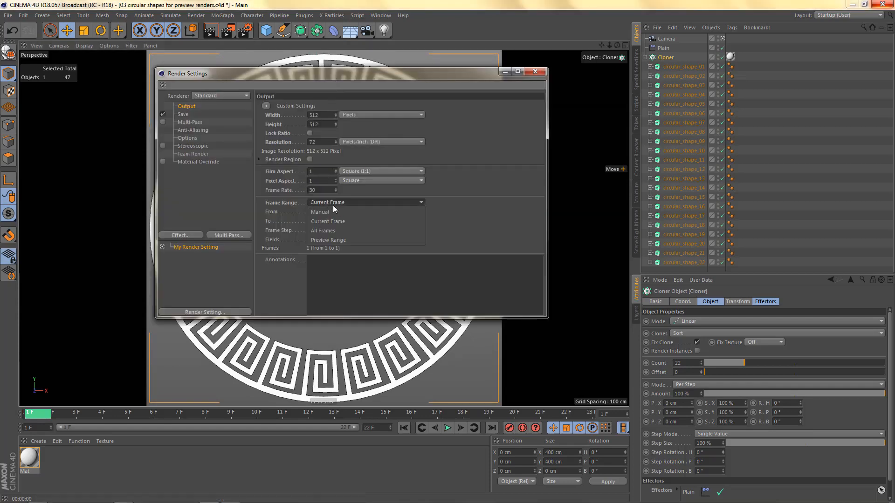
click(332, 230)
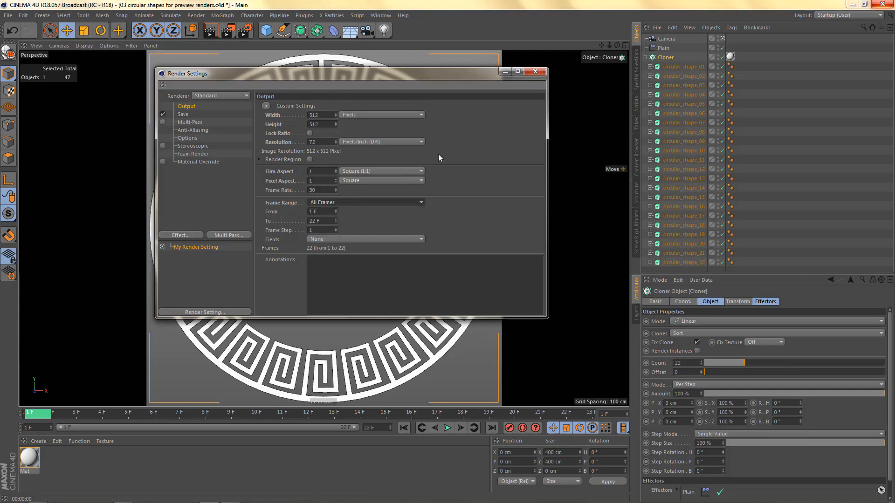
click(535, 71)
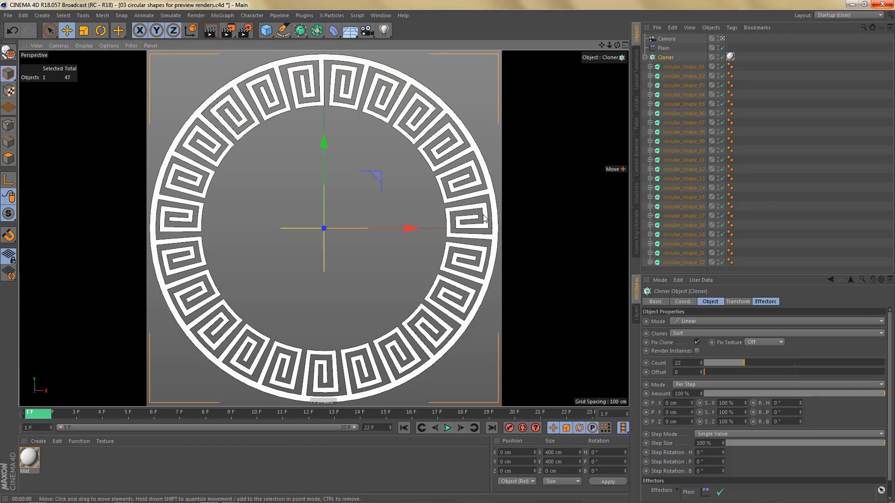
key(shift+r)
click(474, 291)
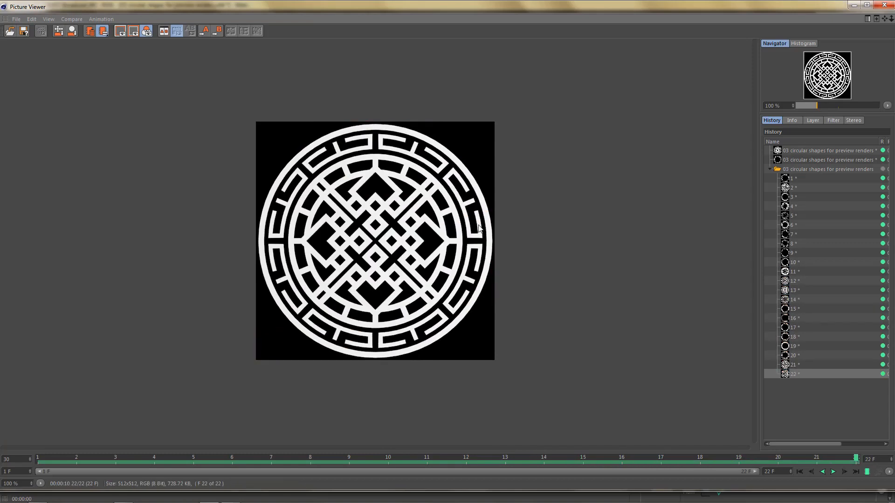
Step: Step through the rendered frames from 1 to 22 to check each shape's preview, and close the Picture Viewer
click(796, 179)
key(Down)
key(Down)
key(Down)
key(Down)
key(Down)
key(Down)
key(Down)
key(Down)
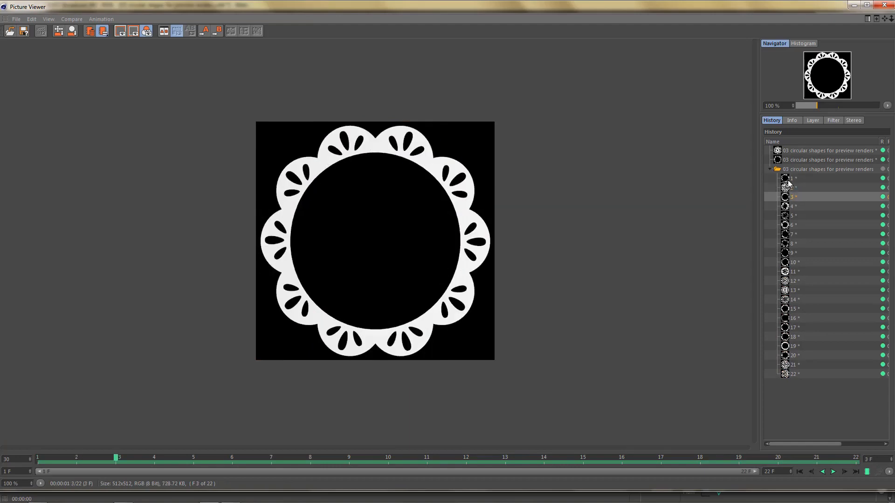
key(Down)
key(Down)
key(Down)
key(Down)
key(Down)
key(Down)
key(Down)
key(Down)
key(Down)
key(Down)
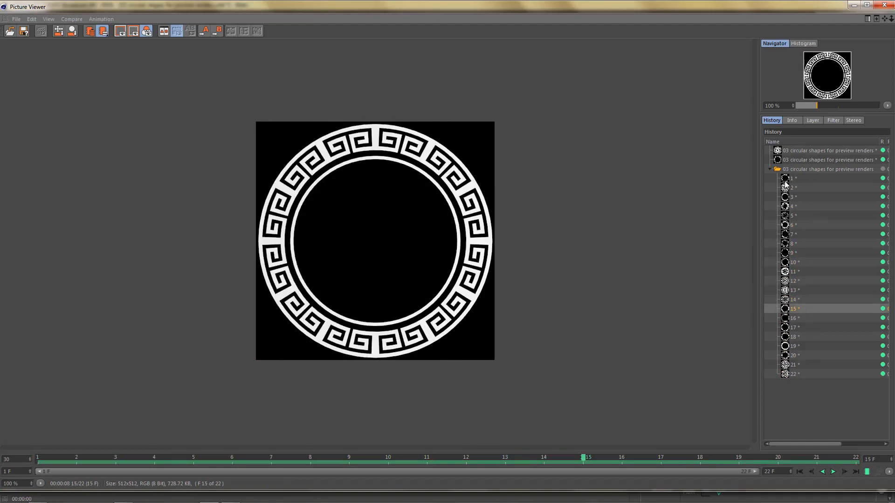
key(Down)
key(Down)
key(Down)
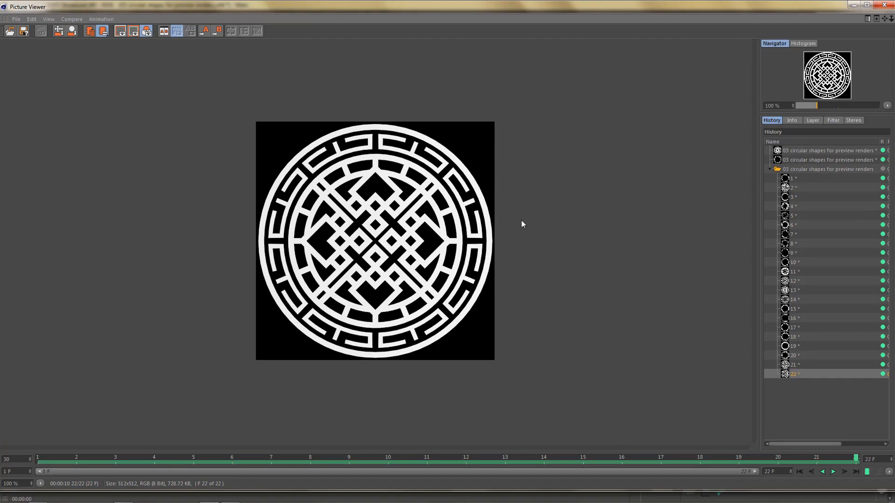
click(882, 5)
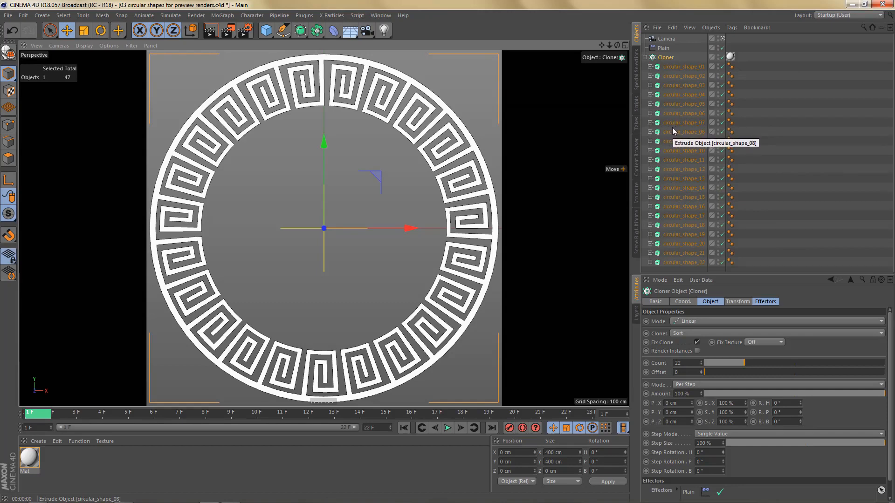
Step: Set the render's save path to the Preview images folder with the base file name circular_shape_
key(ctrl+b)
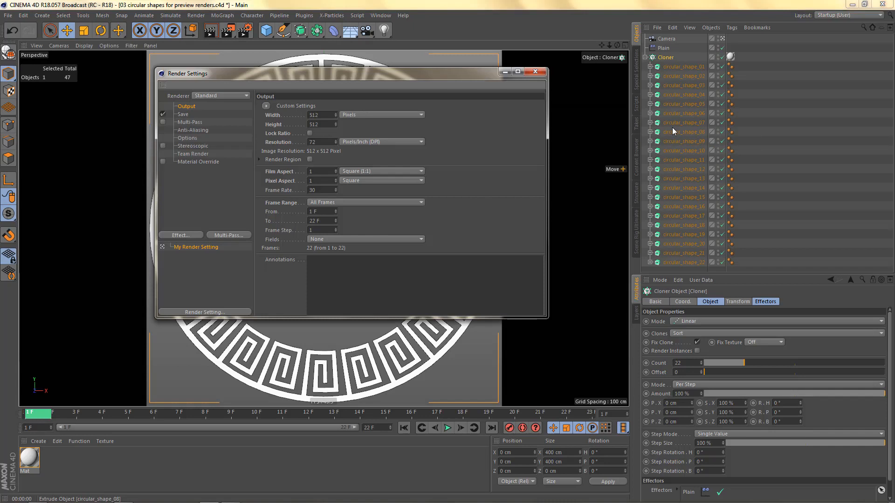
click(187, 114)
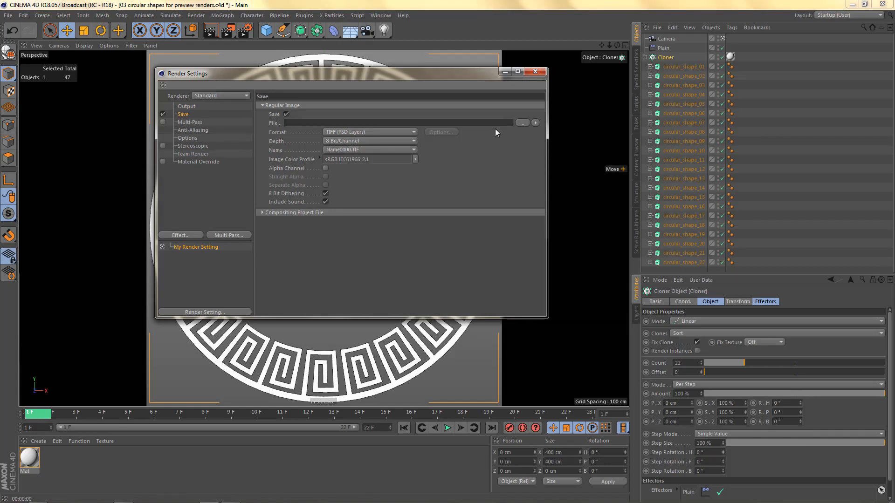
click(522, 122)
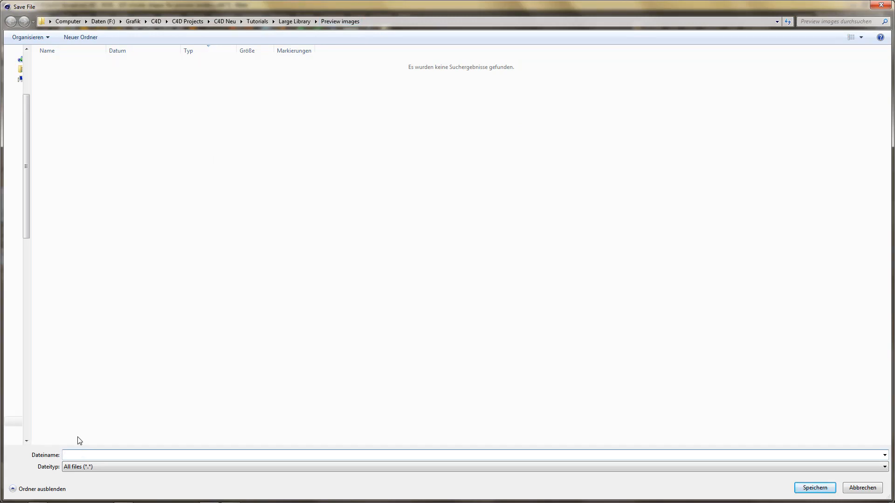
text(circular_shape_)
click(821, 488)
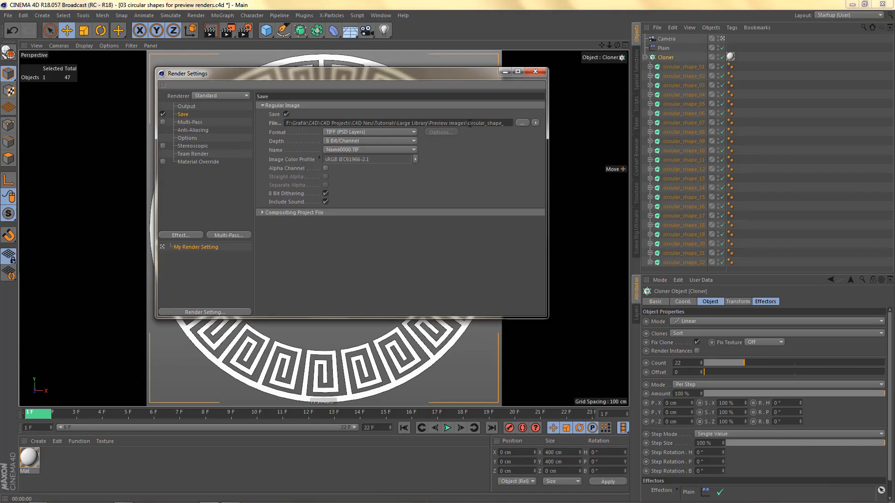
Step: Check the base file name and the available name formats, keeping Name0000.TIF, and close the render settings
drag(468, 124, 527, 124)
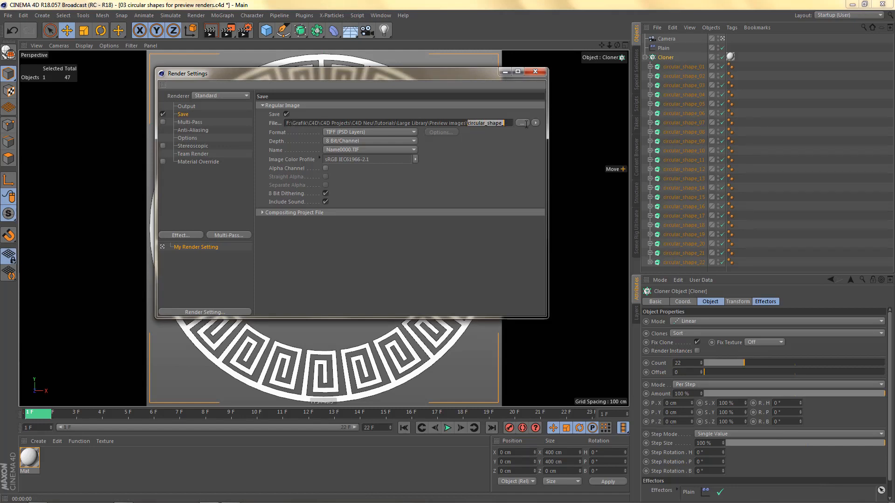
click(345, 150)
click(345, 150)
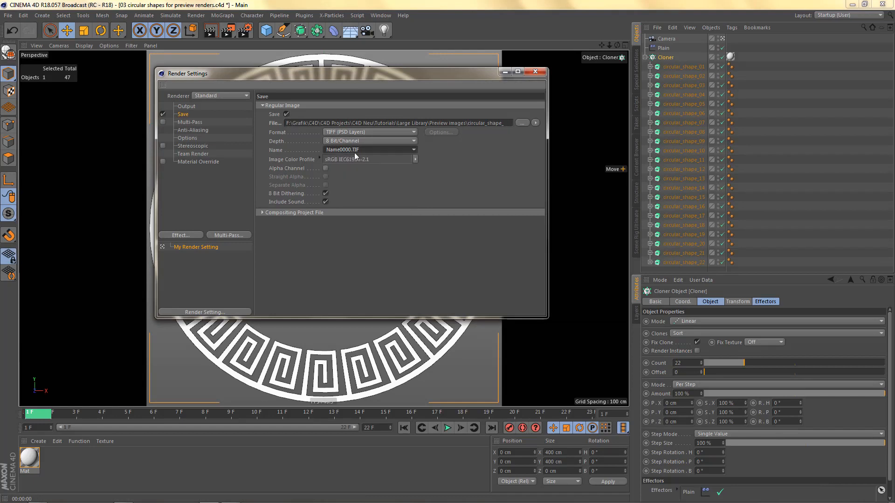
click(345, 149)
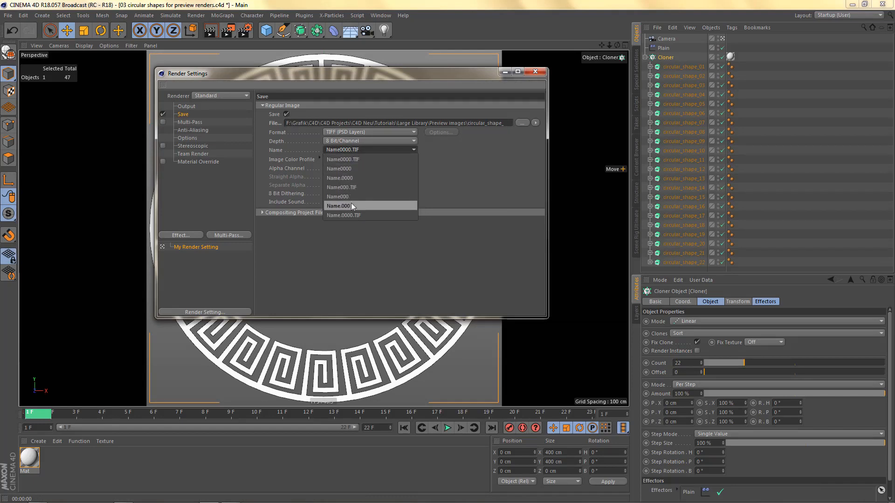
click(369, 148)
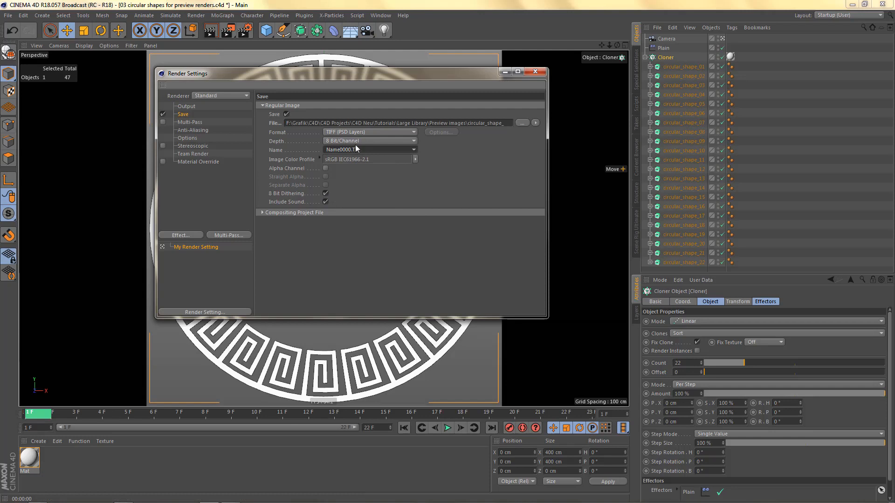
click(536, 72)
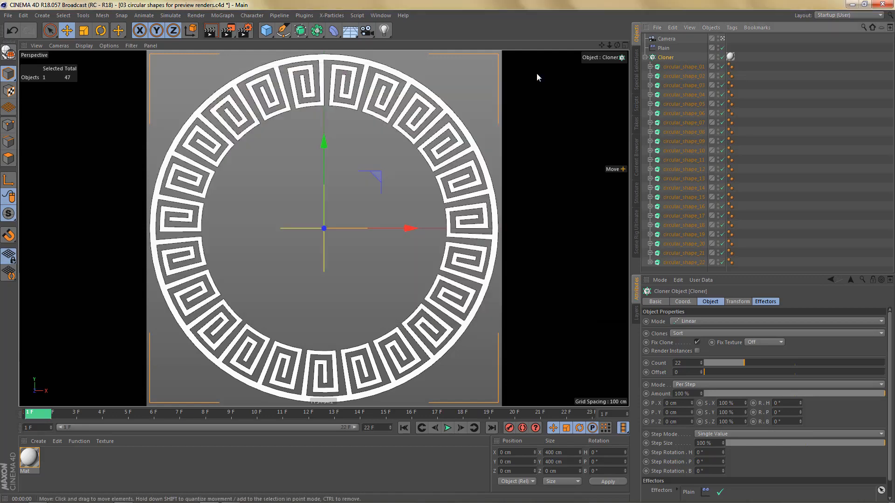
Step: Select all 22 splines through the object filter and set their adaptive intermediate points angle to 0°
click(650, 67)
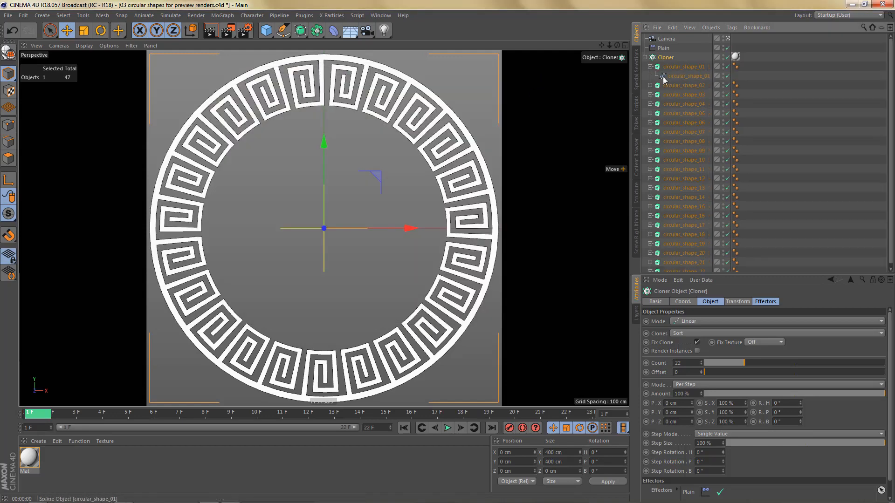
click(682, 77)
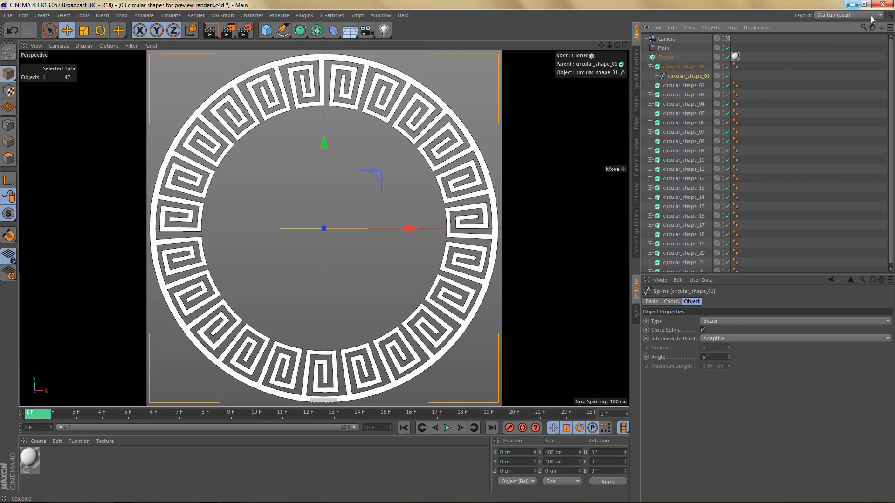
click(881, 29)
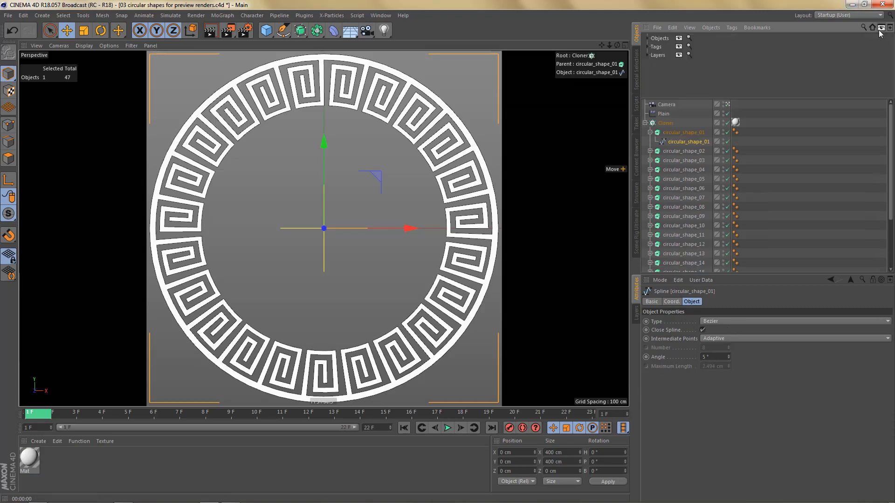
click(647, 38)
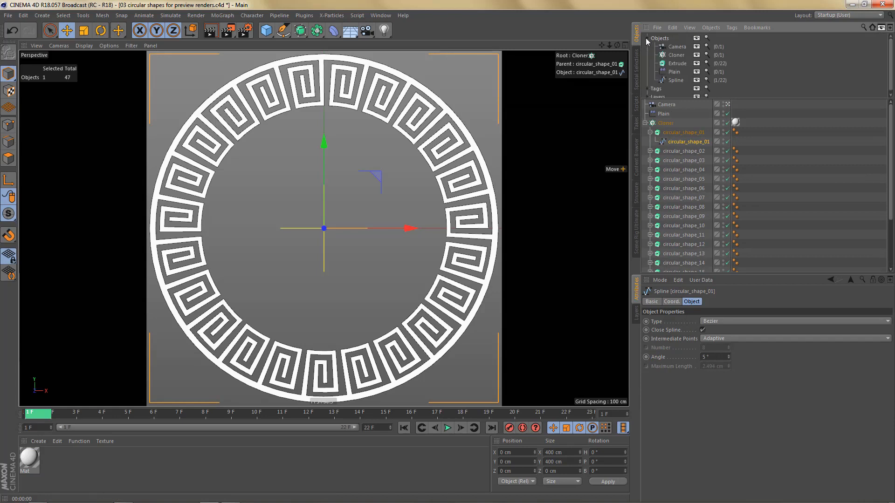
double_click(676, 81)
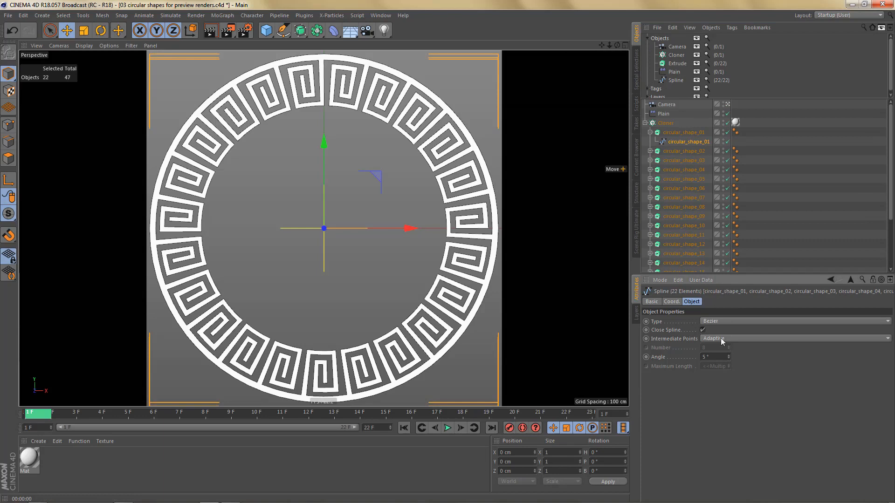
click(716, 357)
Step: Check the intermediate points angle of the circular_shape_02 spline
click(651, 151)
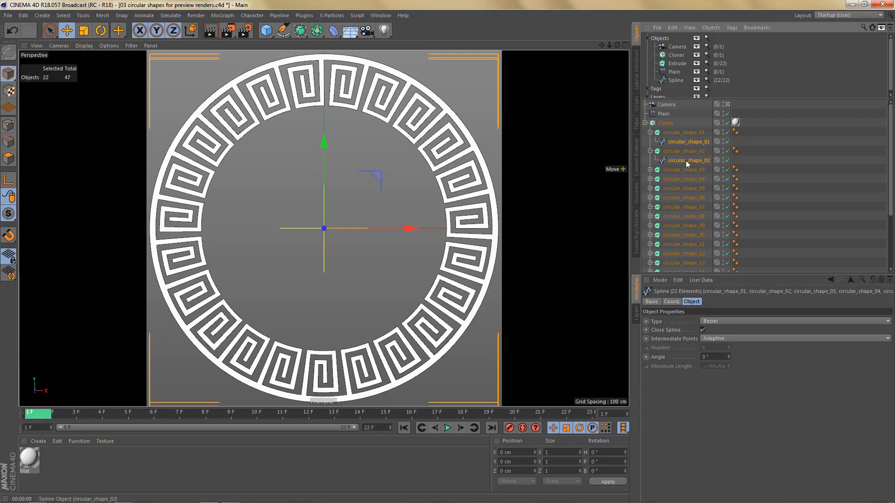
click(686, 160)
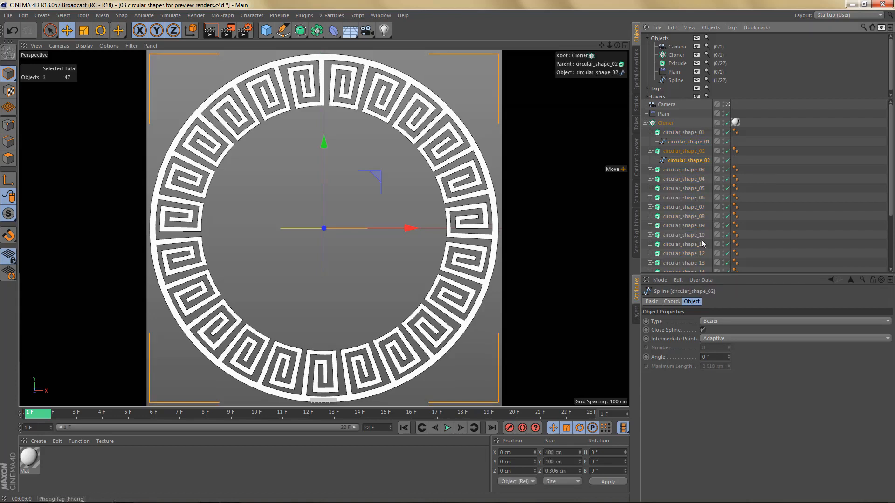
click(715, 357)
click(704, 403)
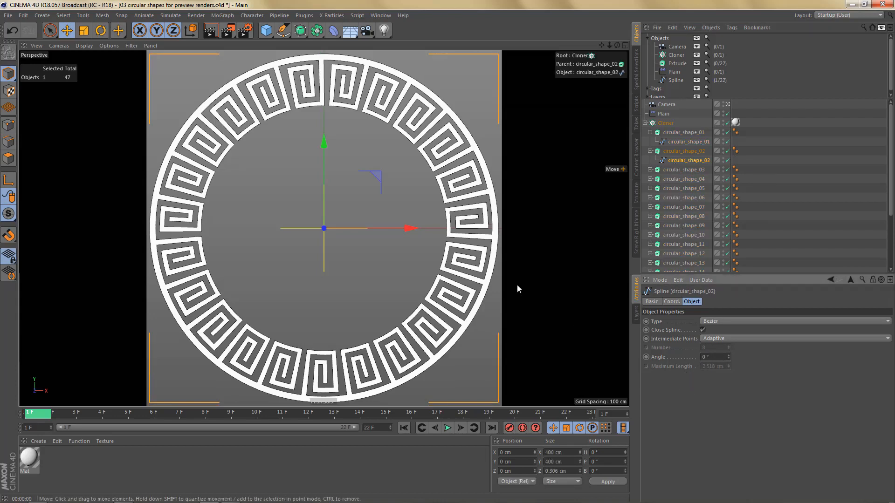
Step: Render the active view, and render the full frame sequence to the Picture Viewer
key(ctrl+r)
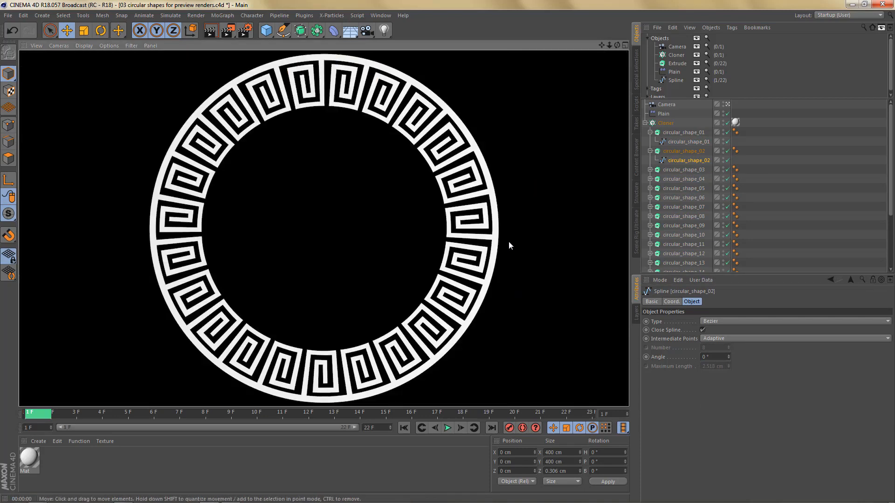
click(701, 401)
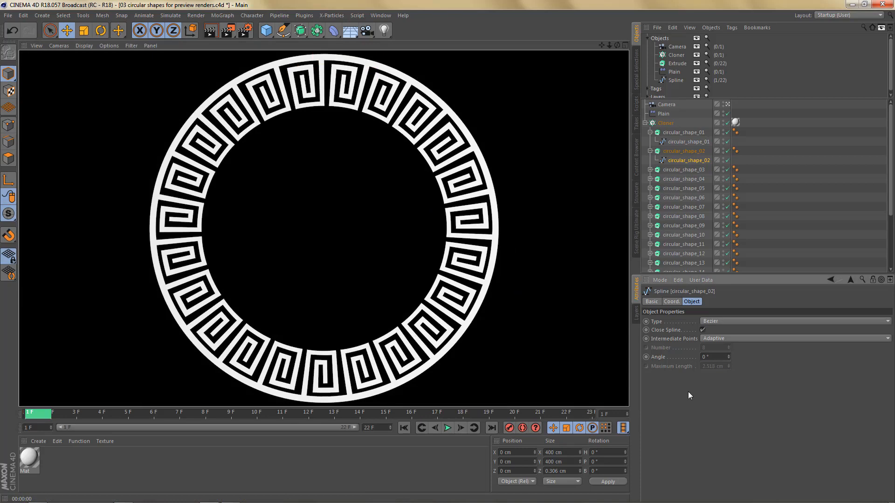
key(shift+r)
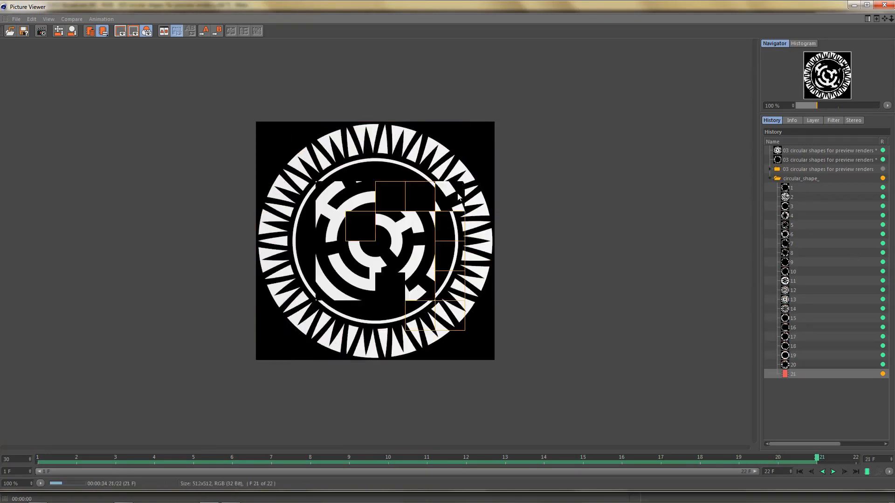
Step: Step through the newly rendered circular_shape_ frames from 1 to 22 to inspect each shape
click(793, 188)
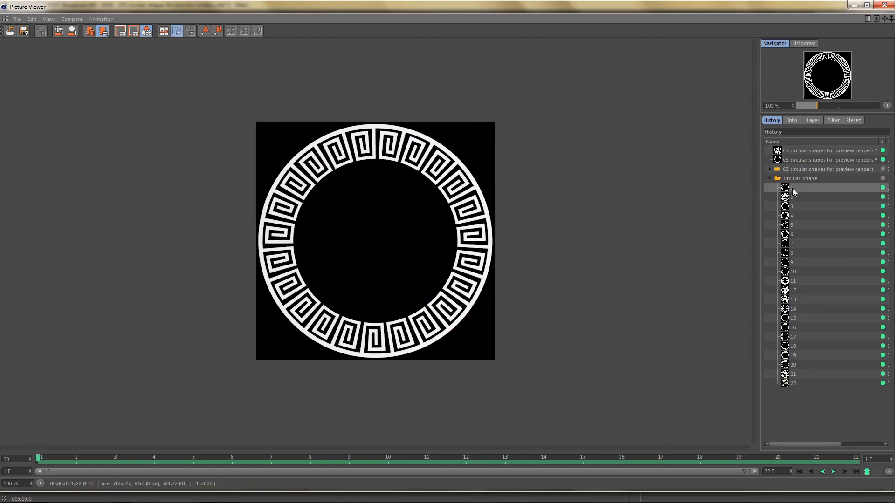
key(Down)
key(Down)
key(Down)
key(Down)
key(Down)
key(Down)
key(Down)
key(Down)
key(Down)
key(Down)
key(Down)
key(Down)
key(Down)
key(Down)
key(Down)
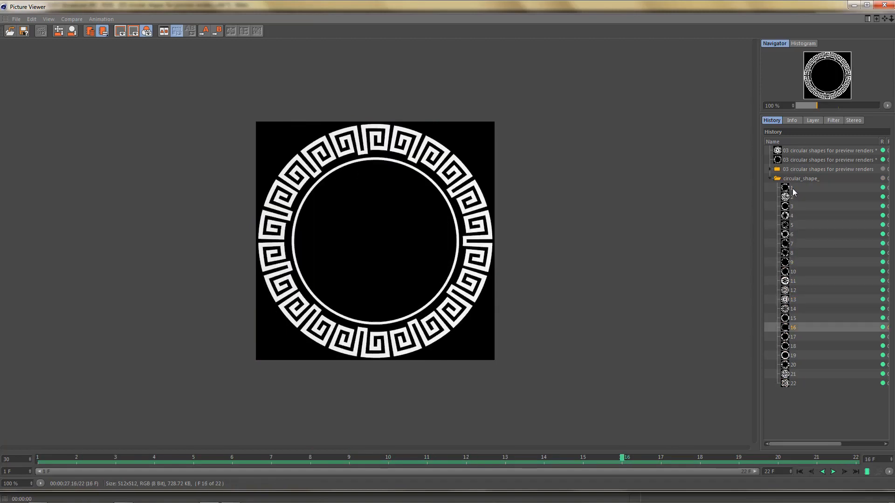
key(Down)
key(Down)
key(Down)
key(Down)
key(Down)
key(Down)
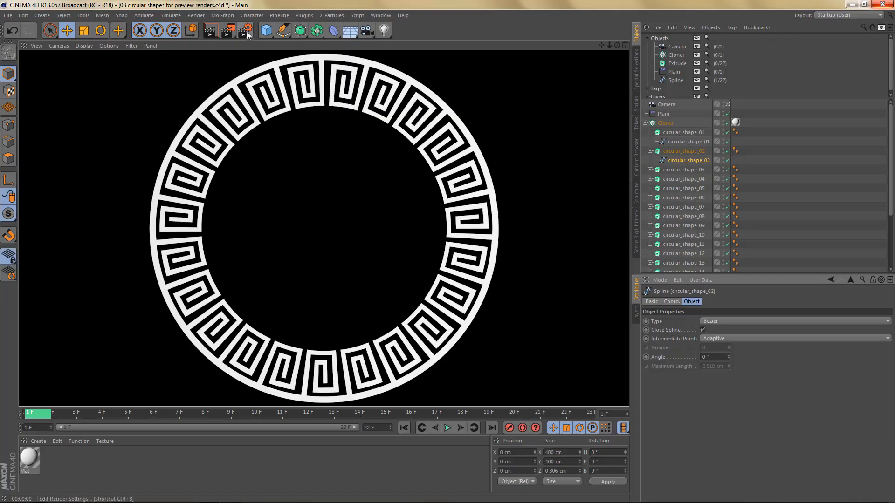
Step: Change the render's save format to JPEG and render the full sequence to the Picture Viewer again
click(245, 31)
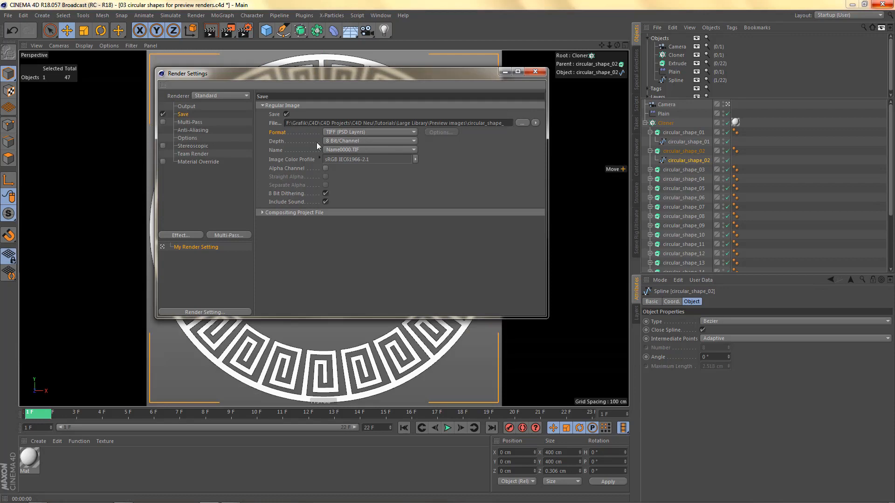
click(355, 133)
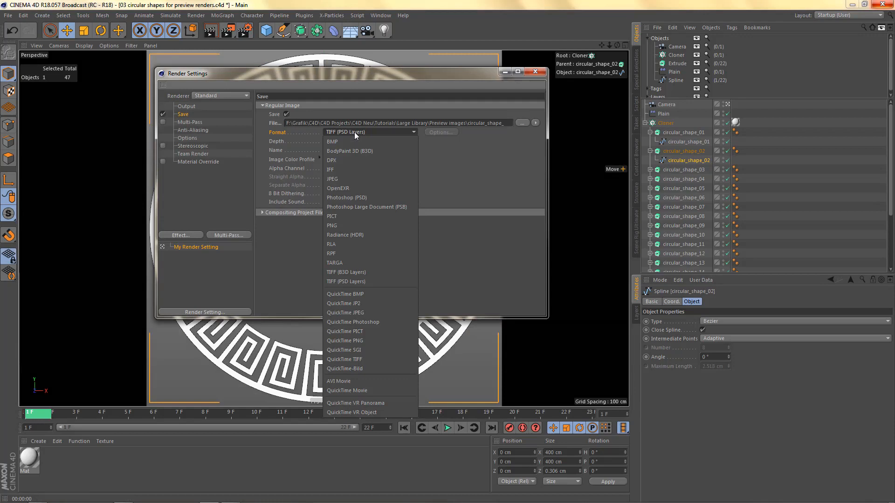
click(346, 179)
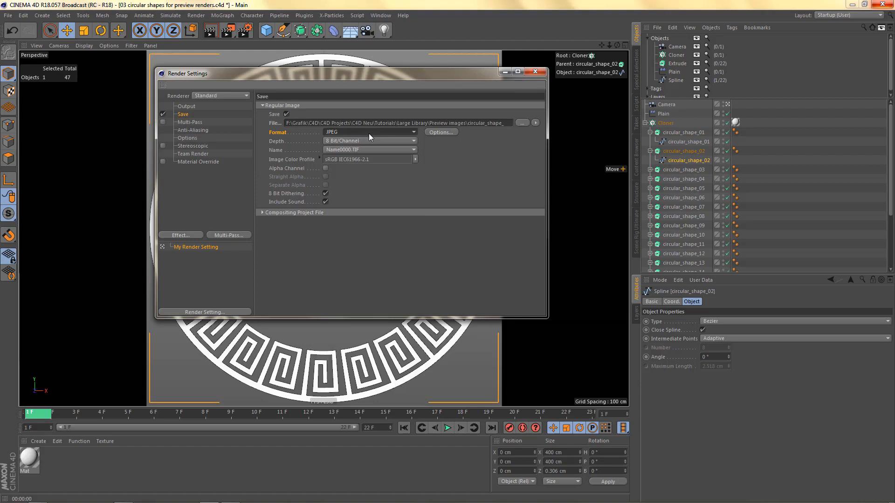
click(535, 72)
key(shift+r)
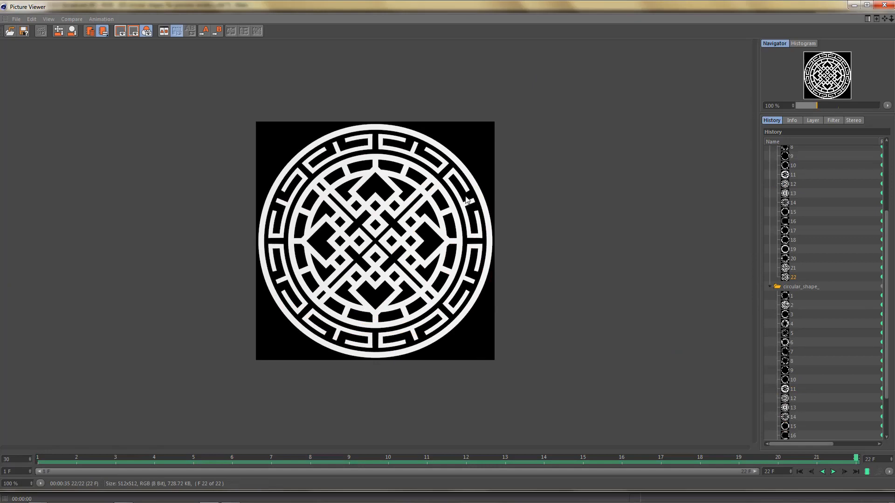
Step: Switch to the Preview images folder in Windows Explorer, sort the files by type, and delete circular_shape_0001.tif through circular_shape_0022.tif
key(alt+Tab)
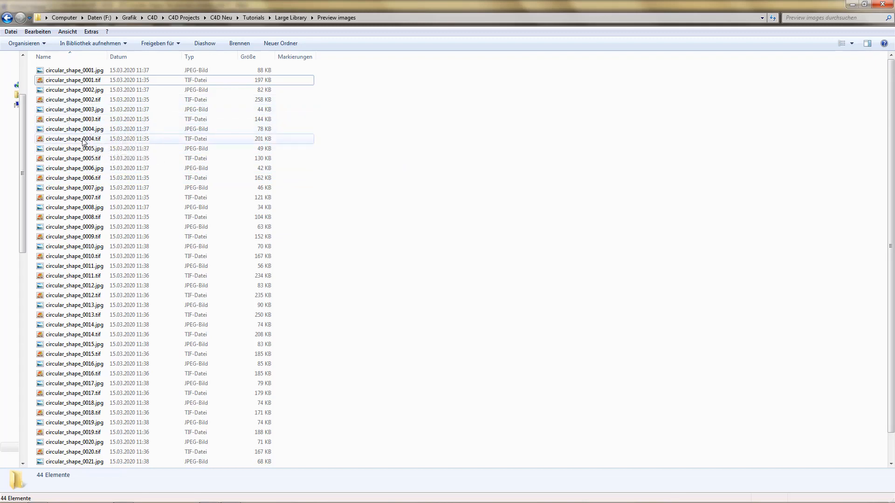
click(205, 62)
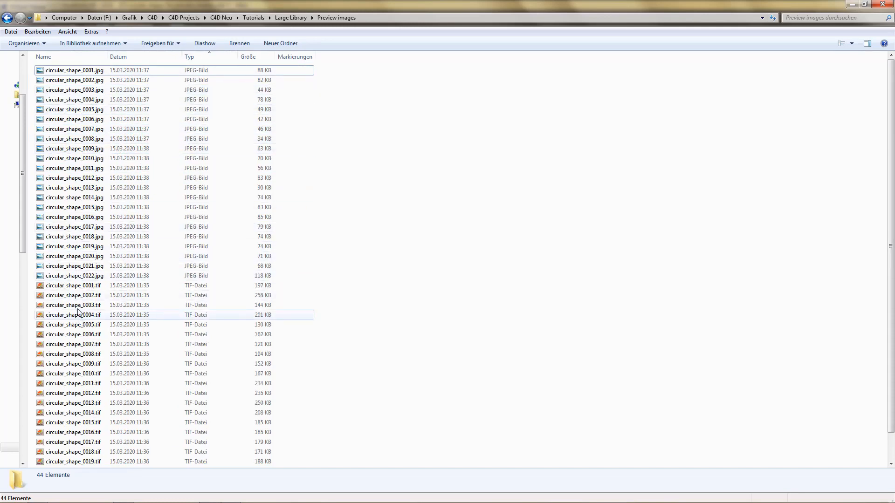
click(75, 286)
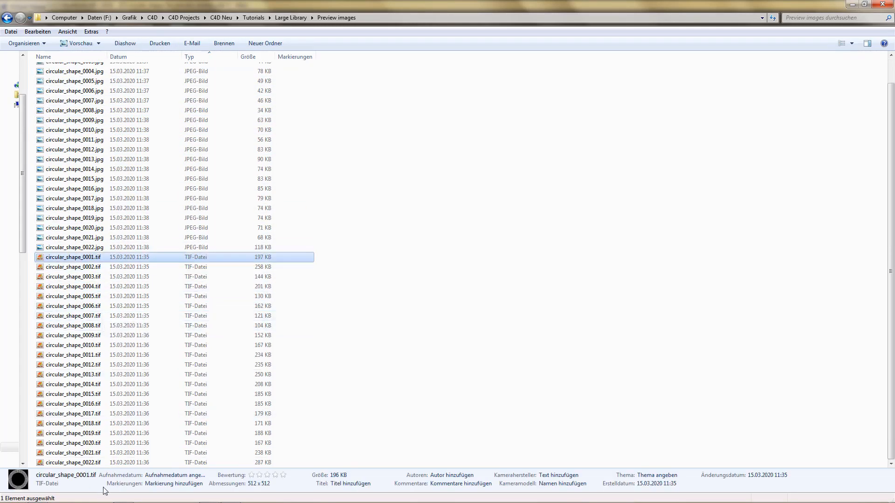
shift+click(101, 463)
key(Delete)
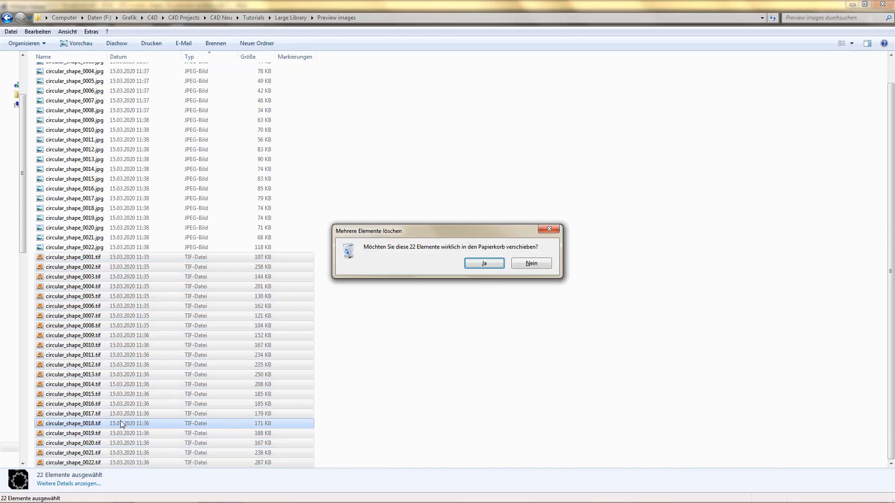
key(Return)
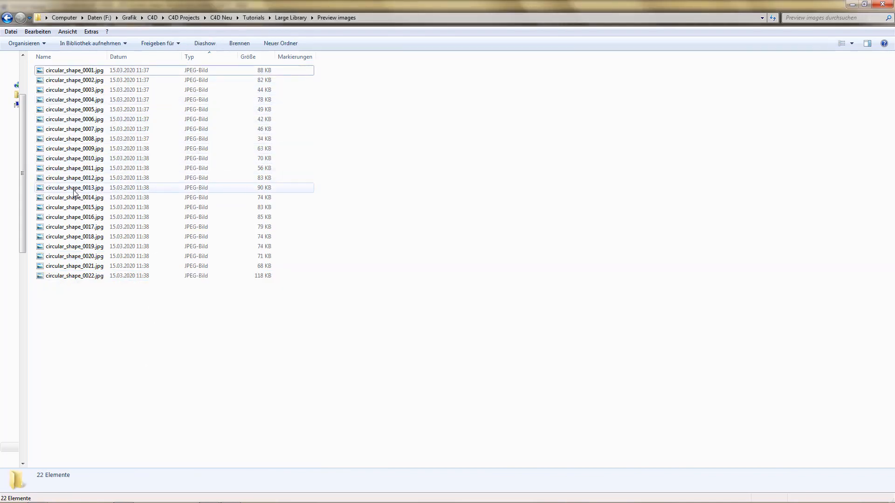
Step: Open circular_shape_0001.jpg in the photo viewer, browse through the following preview images, and close the viewer
double_click(89, 74)
key(Right)
key(Right)
key(Right)
key(Right)
key(Right)
key(Right)
key(Right)
key(Right)
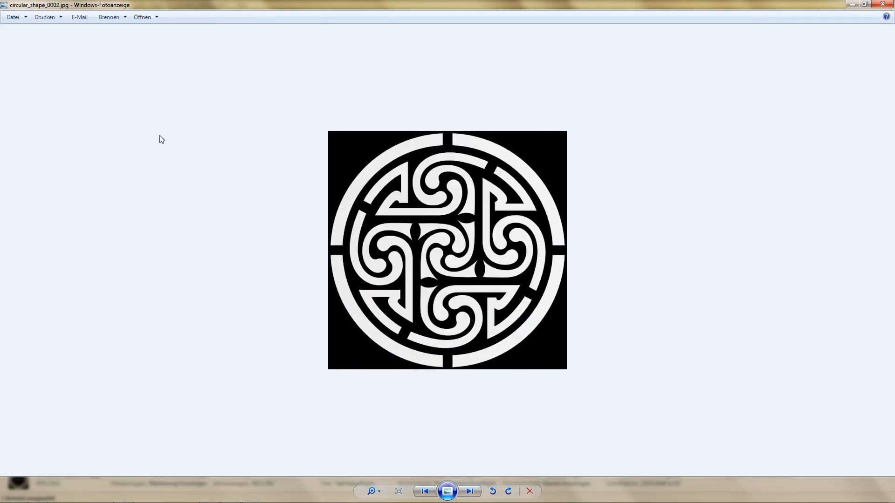
key(Right)
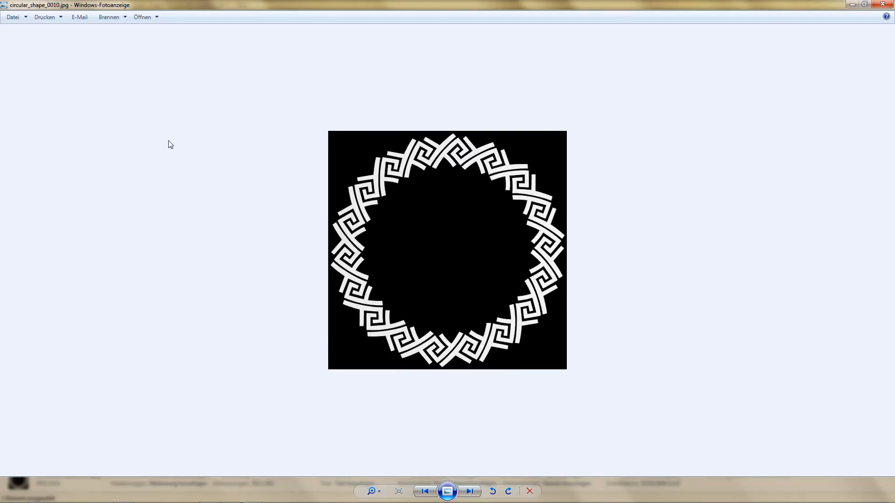
click(887, 5)
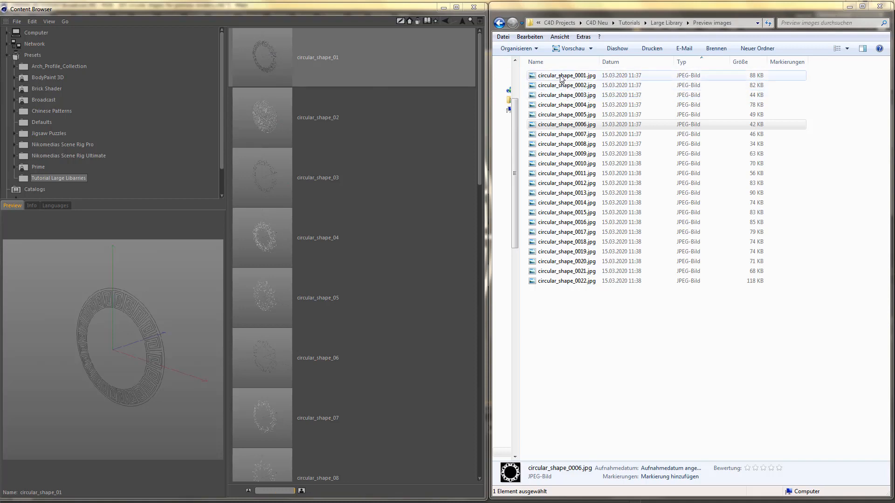
Step: Try adding circular_shape_0001.jpg directly to the Tutorial Large Libarries presets, and delete the added image from the library
drag(562, 78, 432, 123)
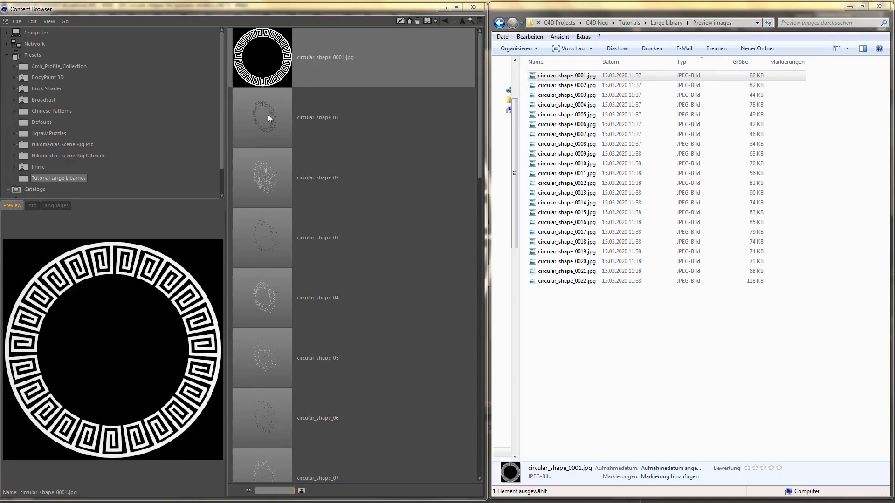
right_click(335, 55)
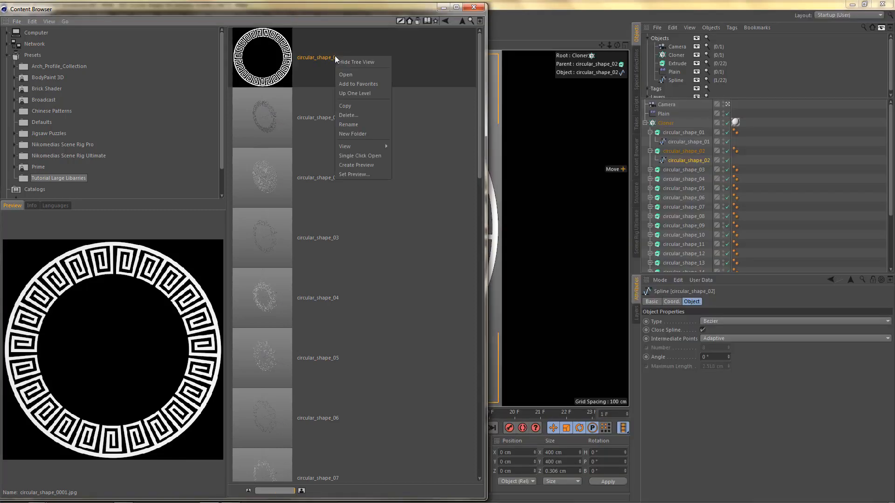
click(359, 115)
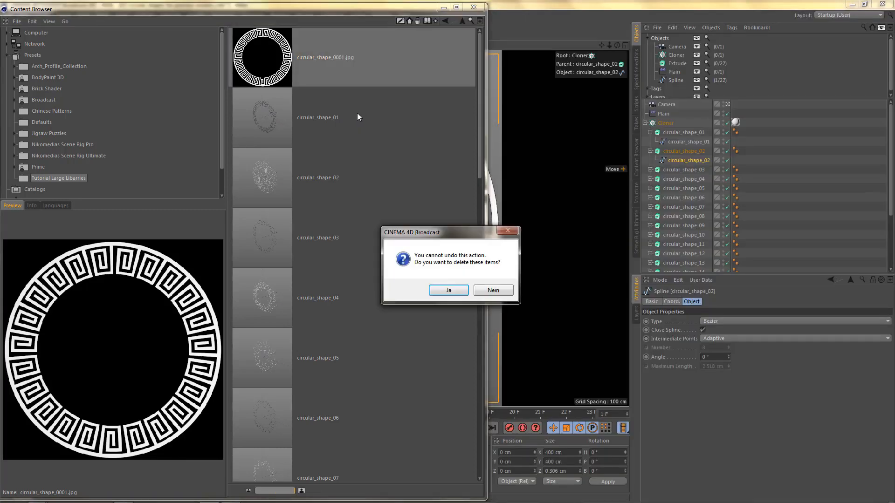
click(448, 291)
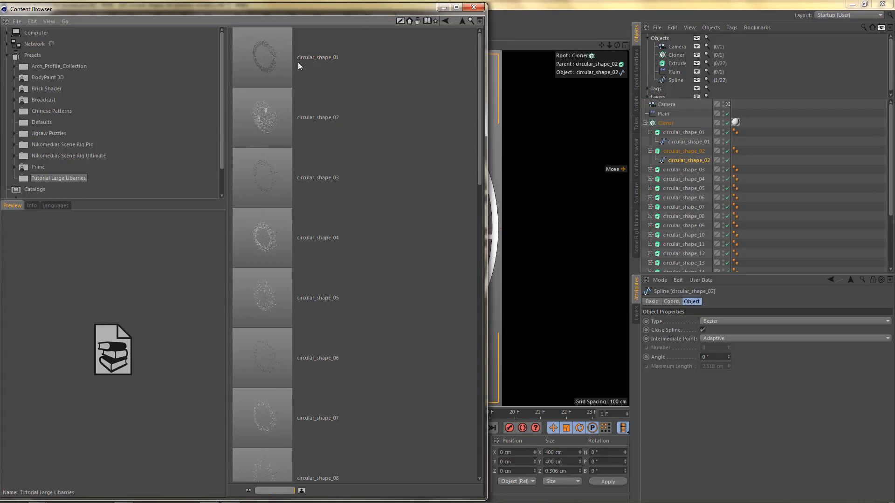
Step: Show the circular shape presets as icons, and return them to the list view
click(285, 56)
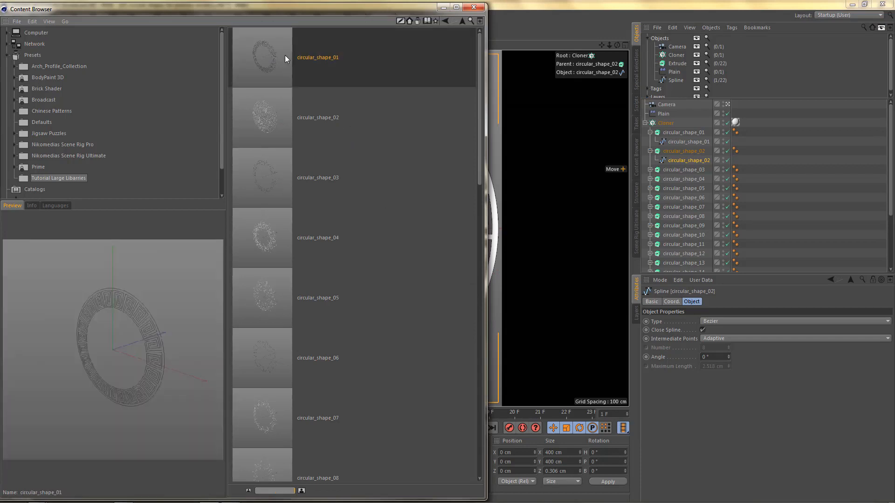
right_click(327, 62)
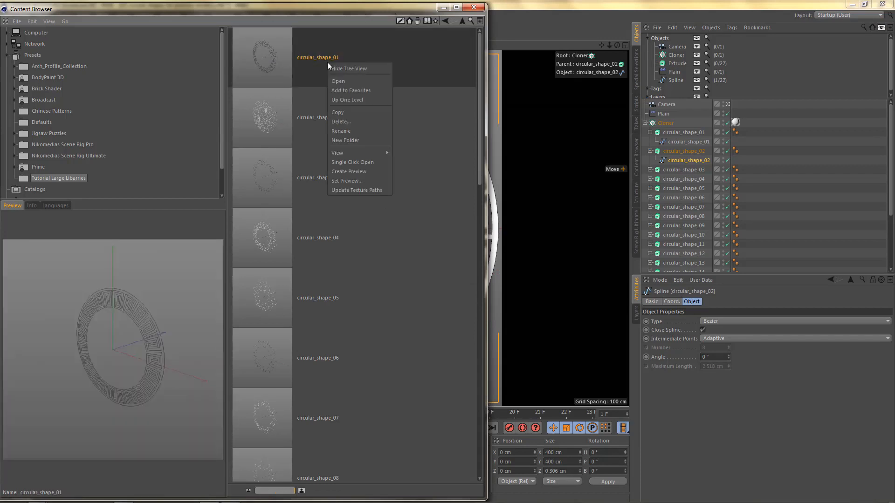
click(413, 59)
right_click(384, 157)
mouse_move(402, 245)
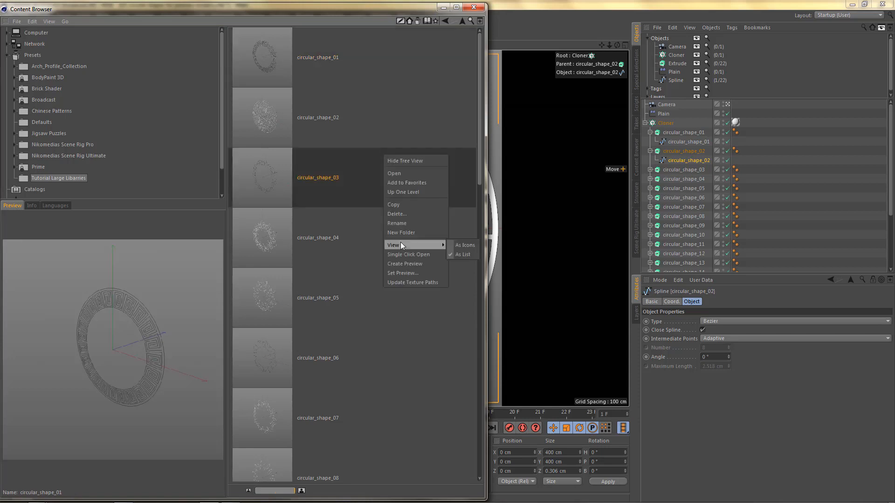
click(464, 246)
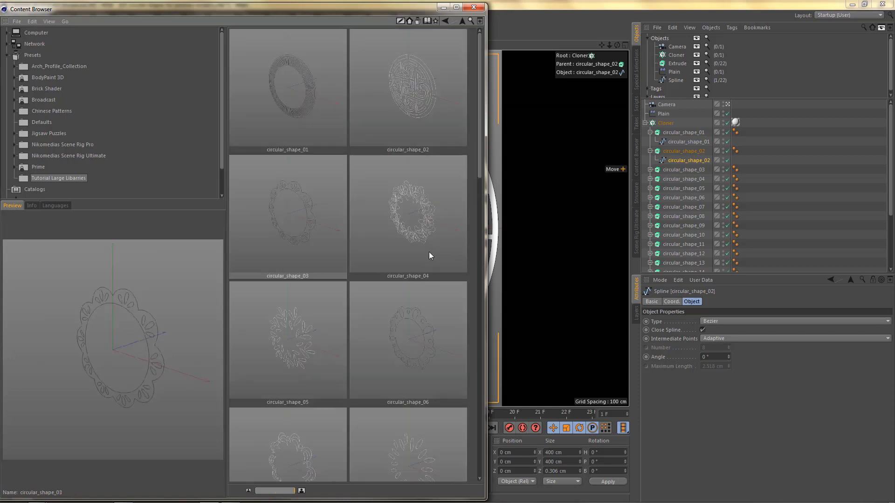
right_click(473, 200)
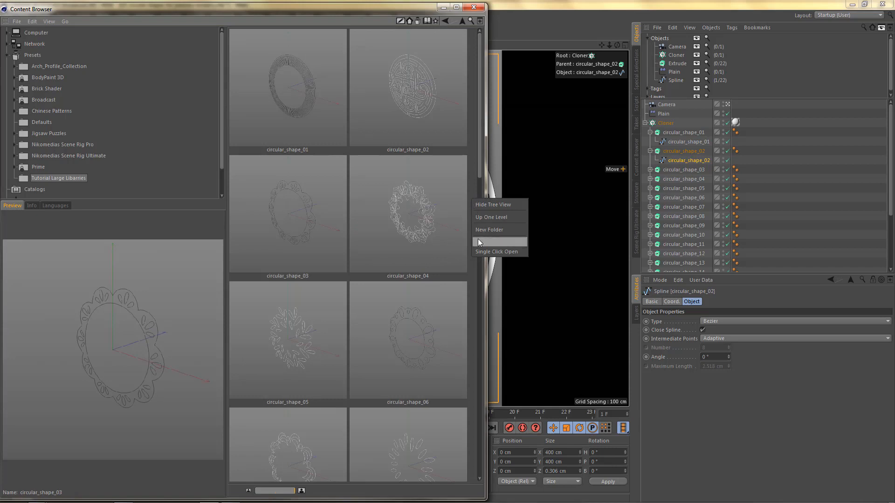
mouse_move(483, 243)
click(543, 252)
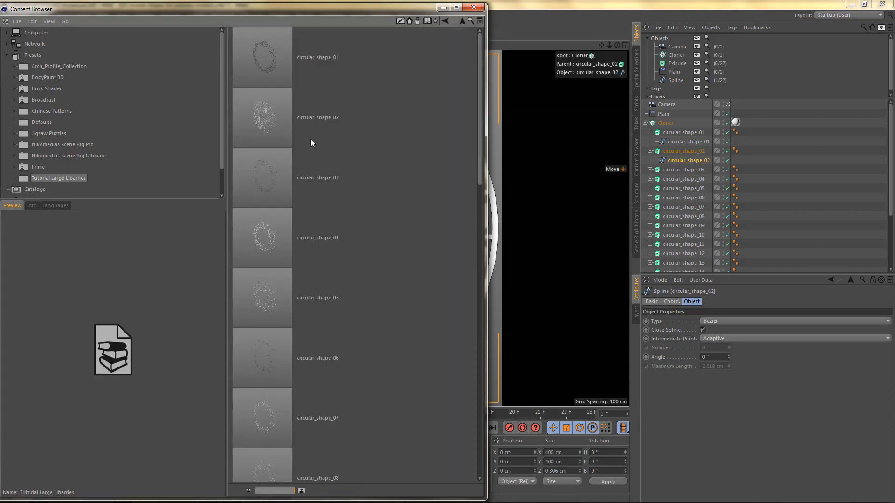
Step: Set circular_shape_0001.jpg from the Preview images folder as the preview of the circular_shape_01 preset
click(288, 60)
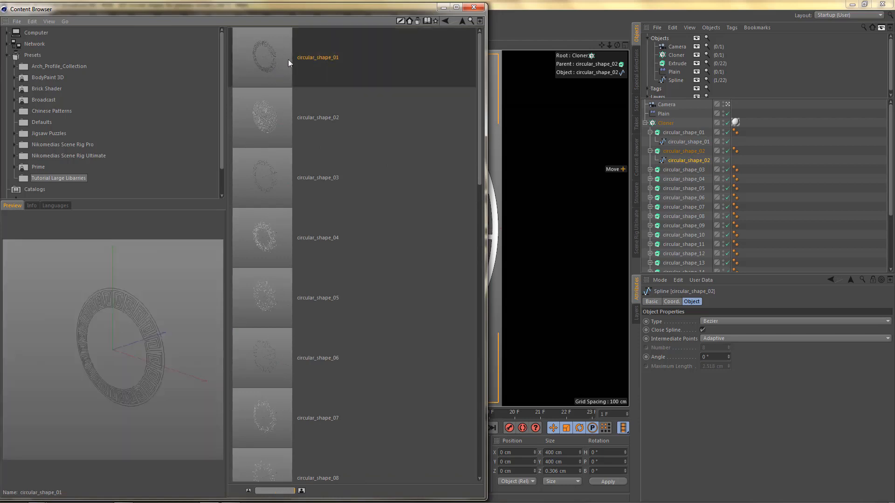
right_click(357, 56)
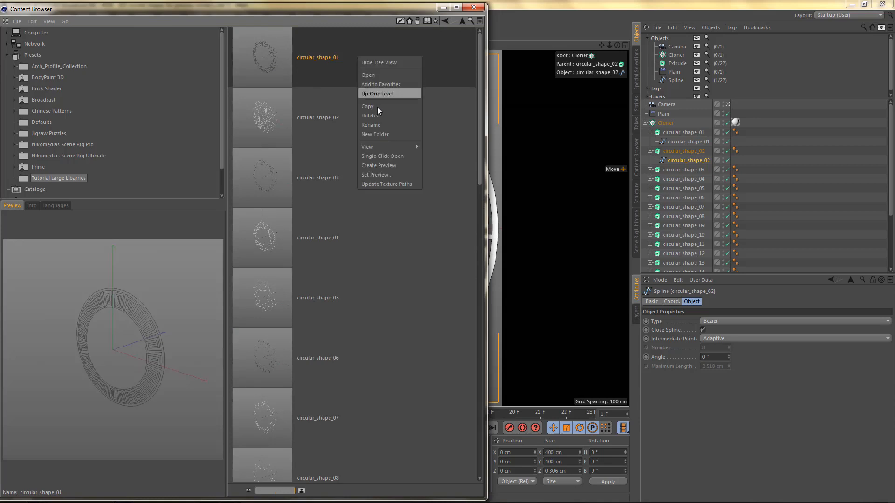
mouse_move(383, 148)
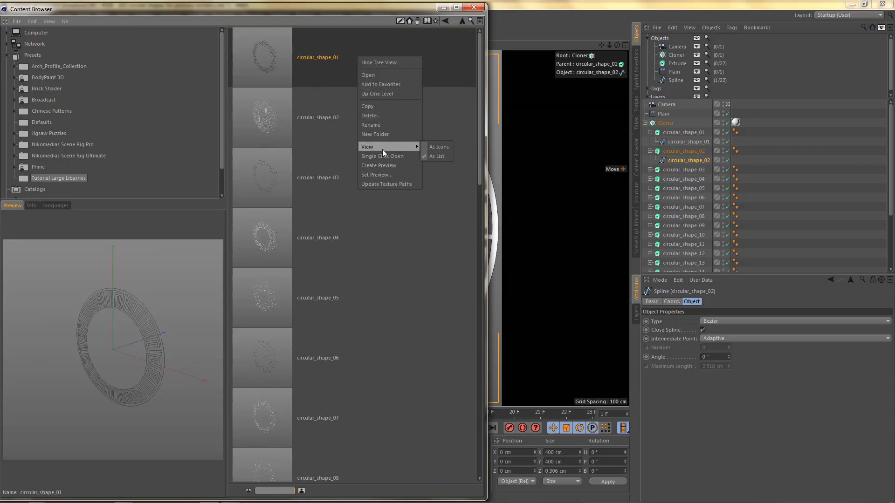
click(385, 175)
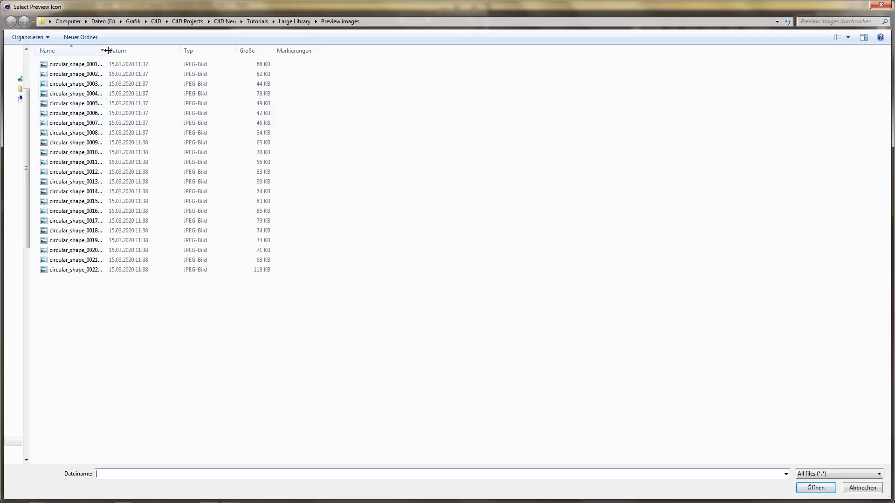
drag(107, 51, 145, 50)
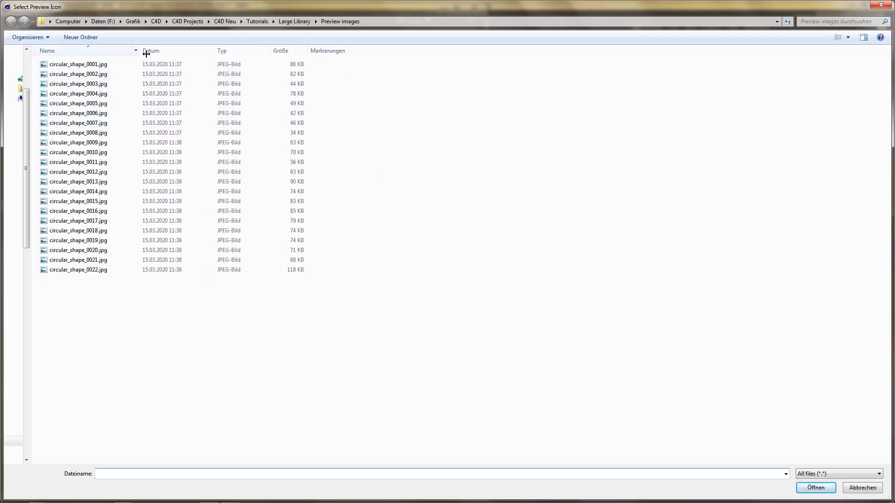
double_click(88, 65)
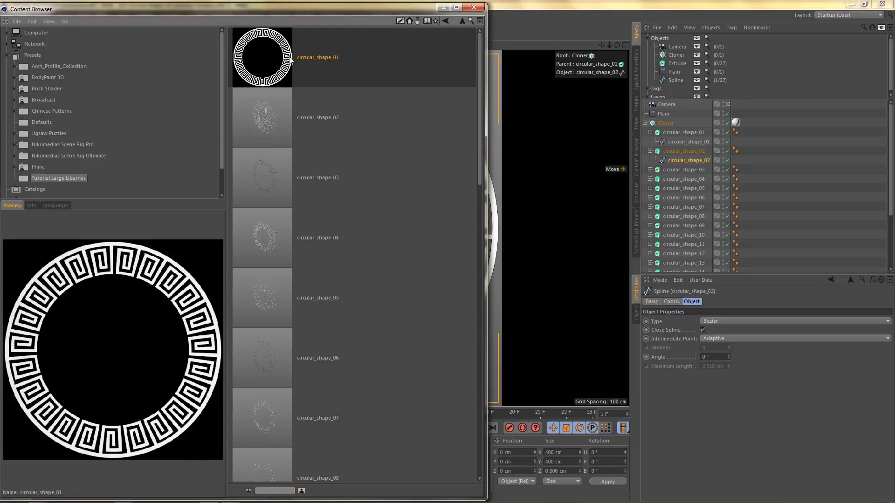
Step: Set circular_shape_0002.jpg as the preview of the circular_shape_02 preset
click(314, 121)
right_click(313, 120)
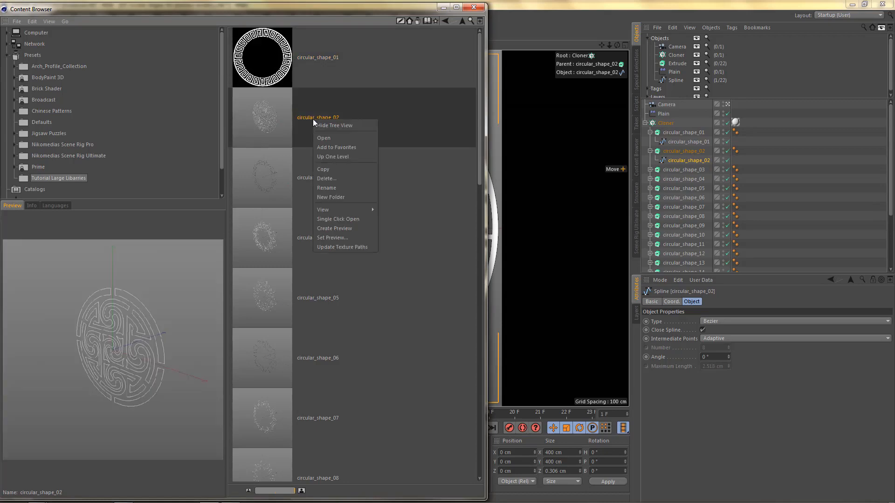
click(332, 238)
click(88, 75)
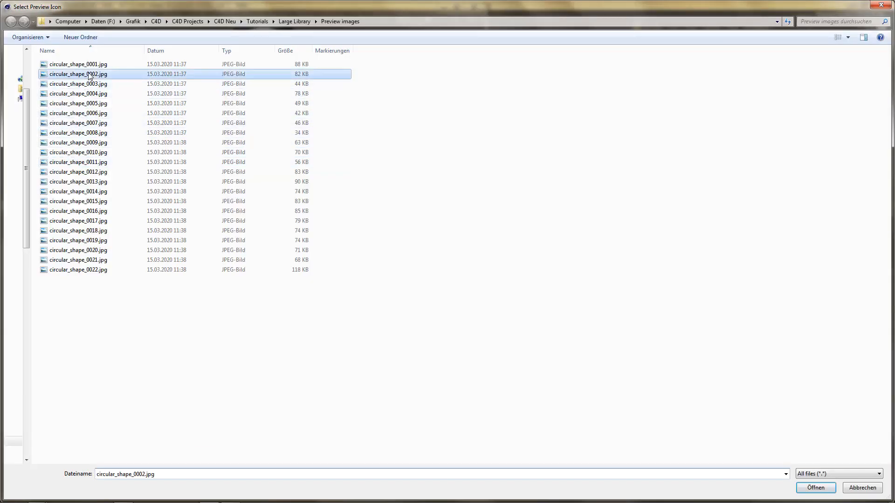
double_click(88, 74)
Step: Set circular_shape_0003.jpg as the preview of the circular_shape_03 preset
click(332, 168)
right_click(332, 168)
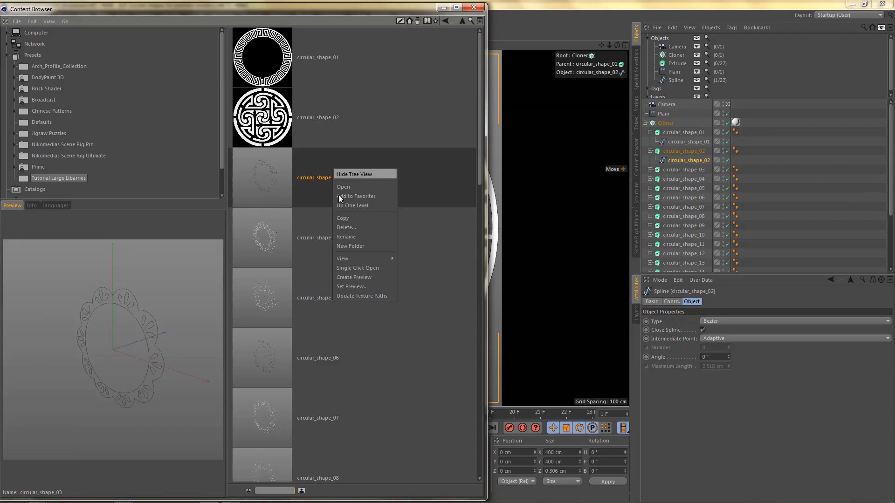
click(354, 288)
click(95, 84)
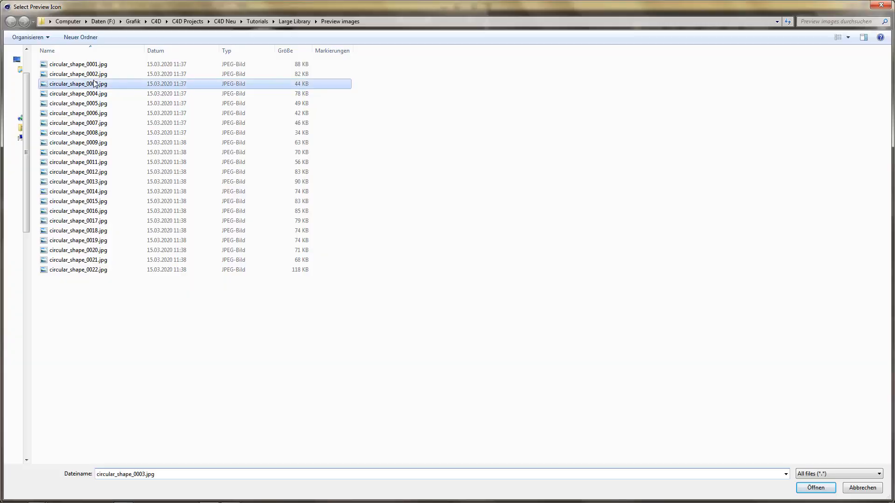
double_click(95, 84)
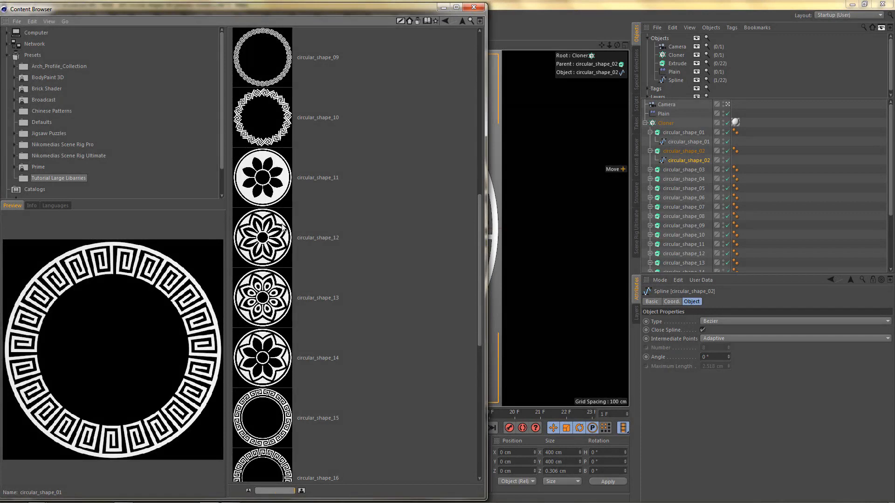
Step: Maximize the Content Browser, inspect the large previews of circular_shape_10, circular_shape_11 and circular_shape_12, and restore the window size
click(457, 7)
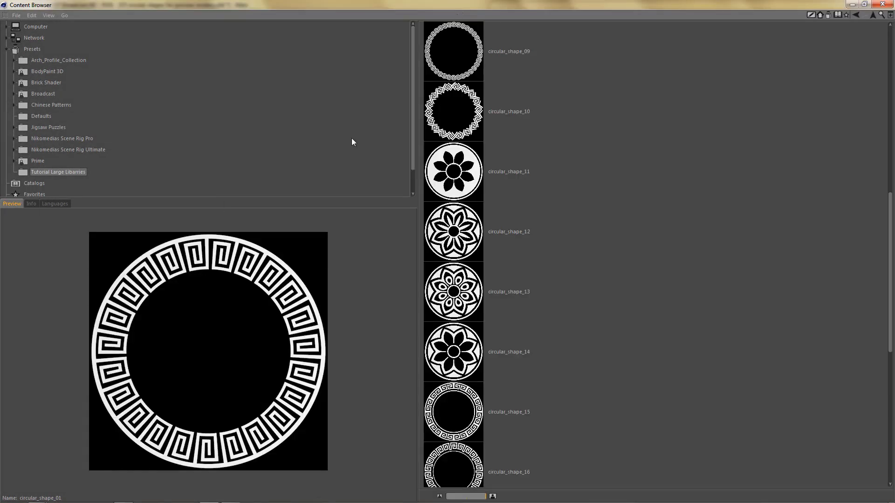
click(77, 172)
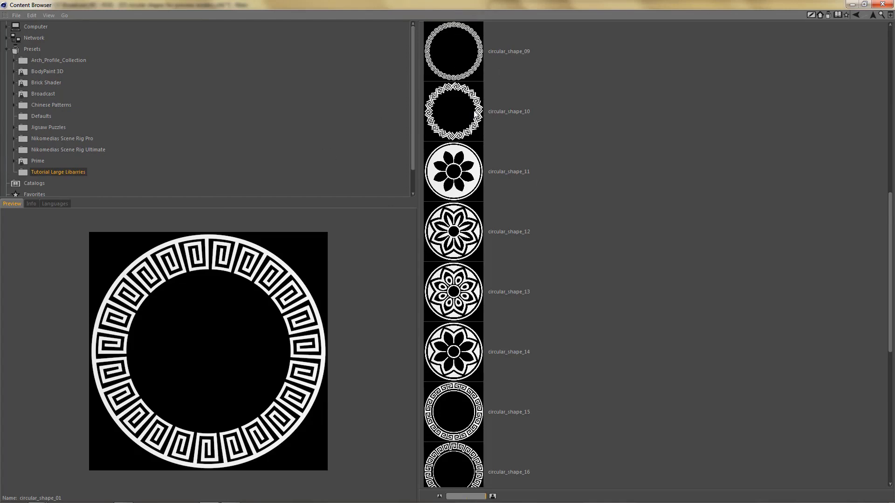
click(476, 113)
click(465, 174)
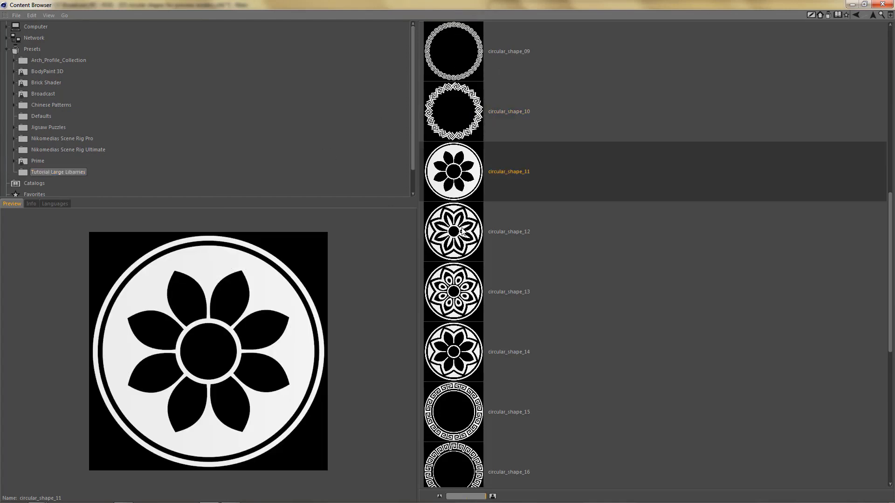
click(463, 231)
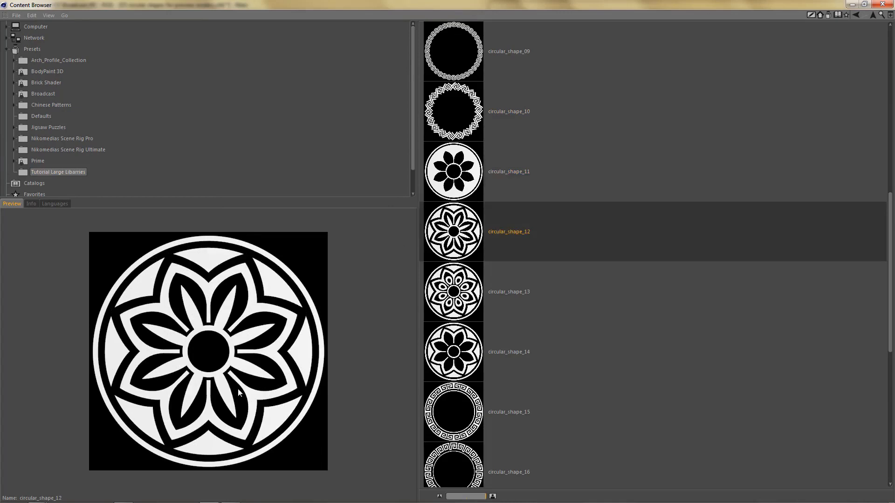
click(864, 5)
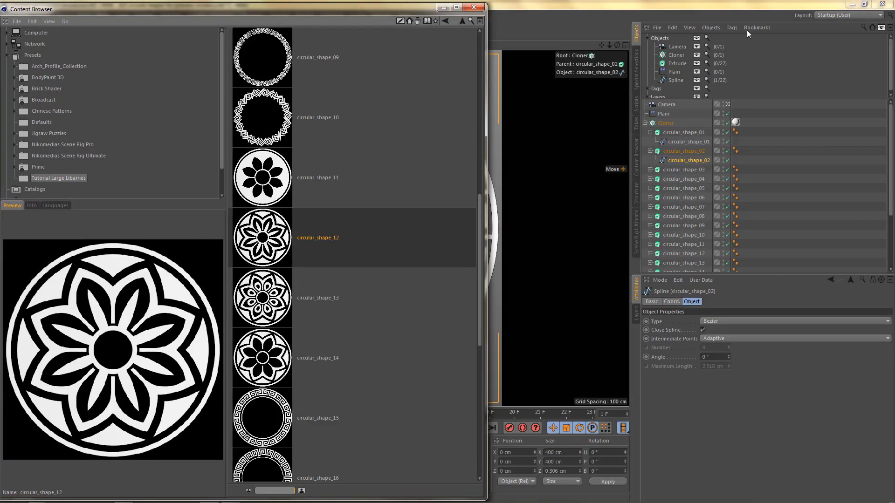
Step: Shrink the Content Browser and move it off the viewport, and load the circular_shape_12 and circular_shape_13 presets into a new scene
drag(381, 10, 384, 158)
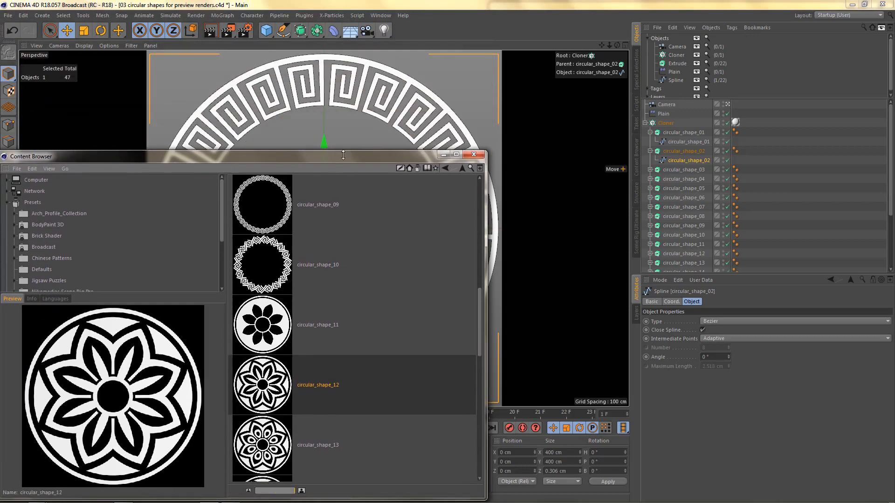
drag(304, 158, 623, 77)
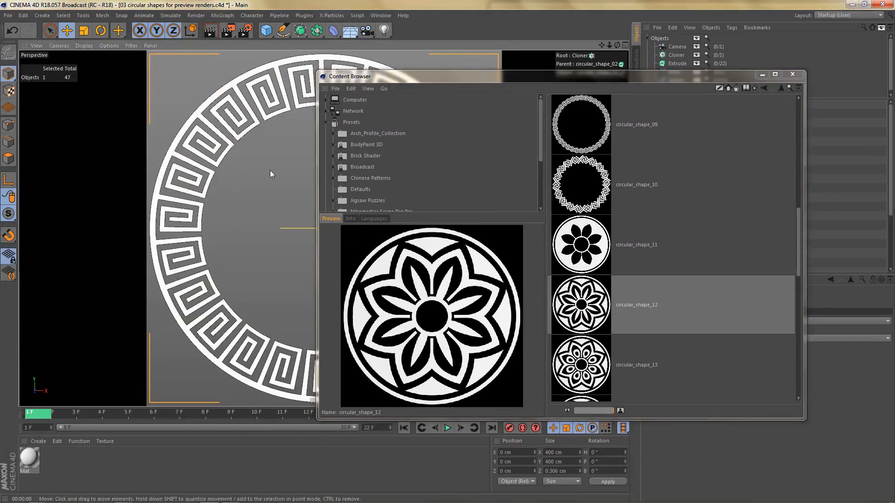
key(ctrl+n)
drag(510, 77, 612, 57)
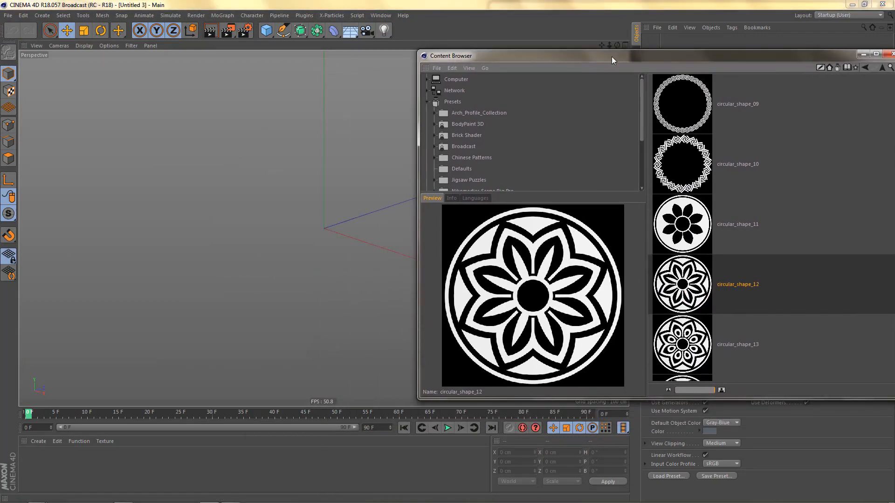
double_click(693, 272)
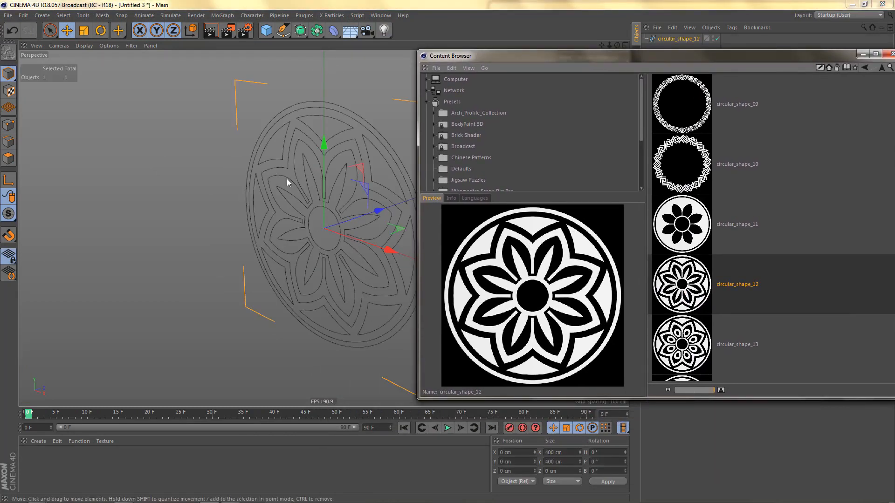
double_click(690, 345)
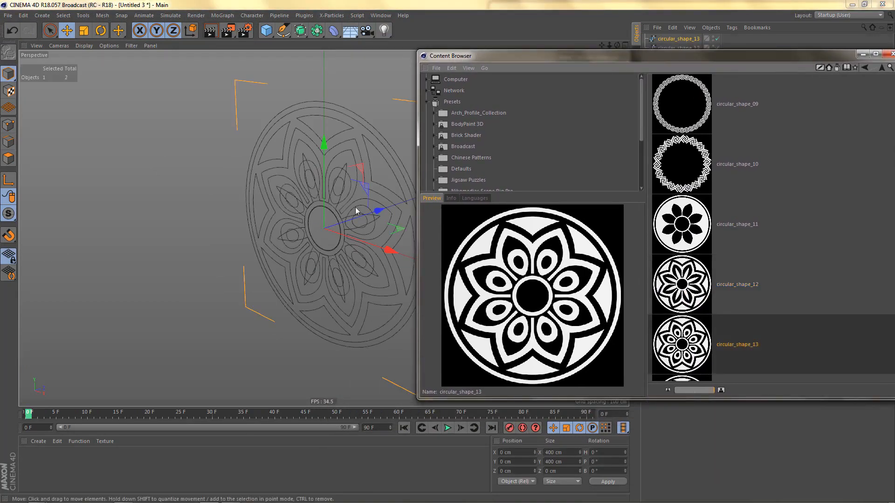